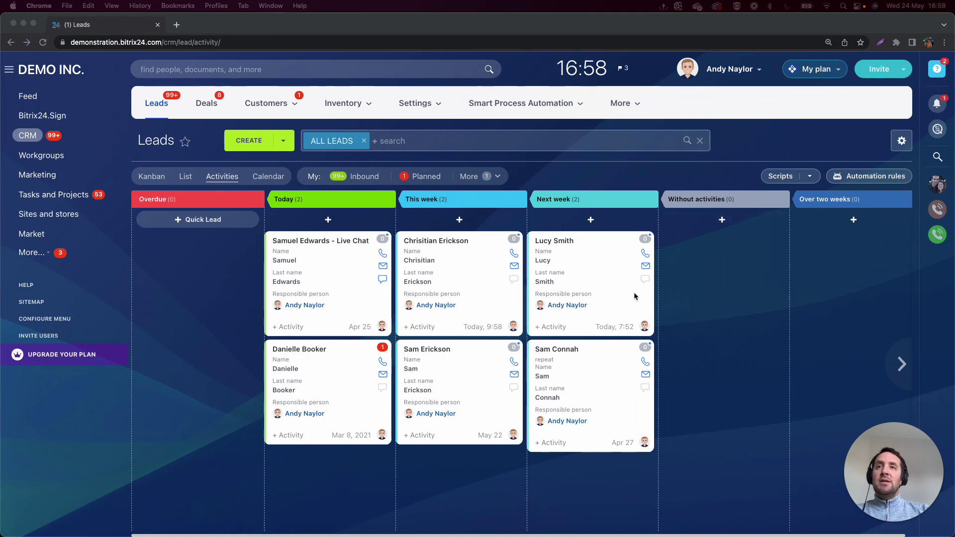
Open the Smart Process Automations list and start creating a new smart process.
{"action": "mouse_move", "coordinate": [425, 104]}
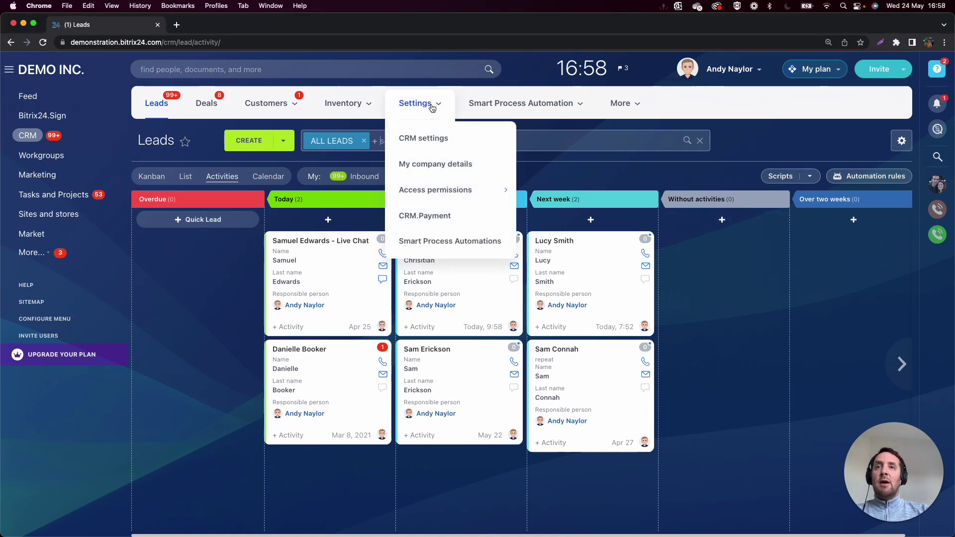
{"action": "left_click", "coordinate": [452, 241]}
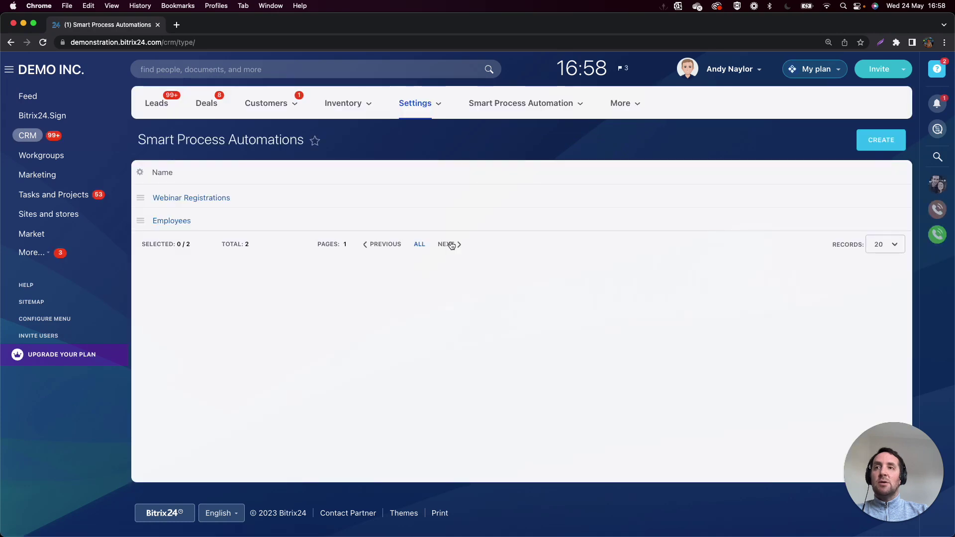
{"action": "left_click", "coordinate": [880, 140]}
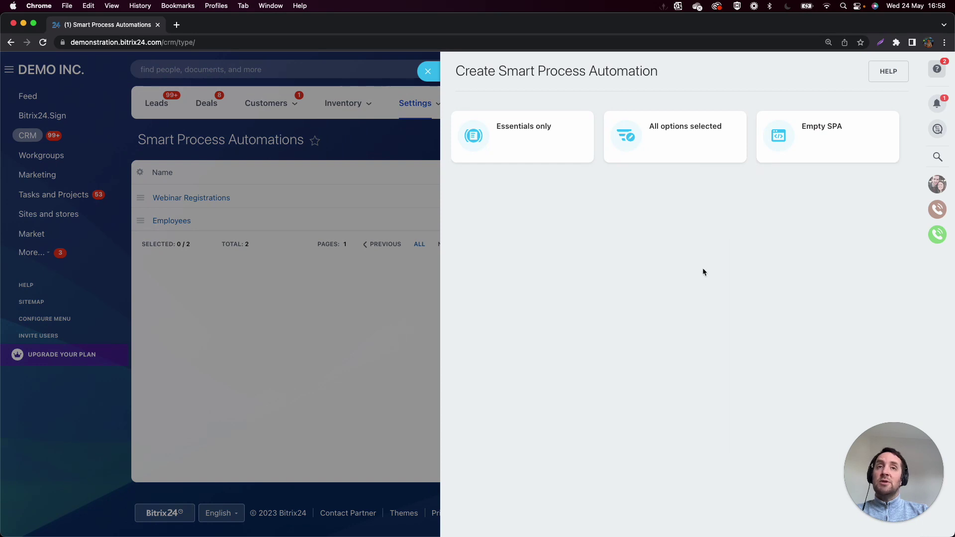
Choose the Essentials only setup and name the new smart process 'Survey'.
{"action": "left_click", "coordinate": [571, 139]}
{"action": "left_click", "coordinate": [657, 165]}
{"action": "left_click_drag", "start_coordinate": [660, 164], "coordinate": [581, 166]}
{"action": "type", "text": "Survey"}
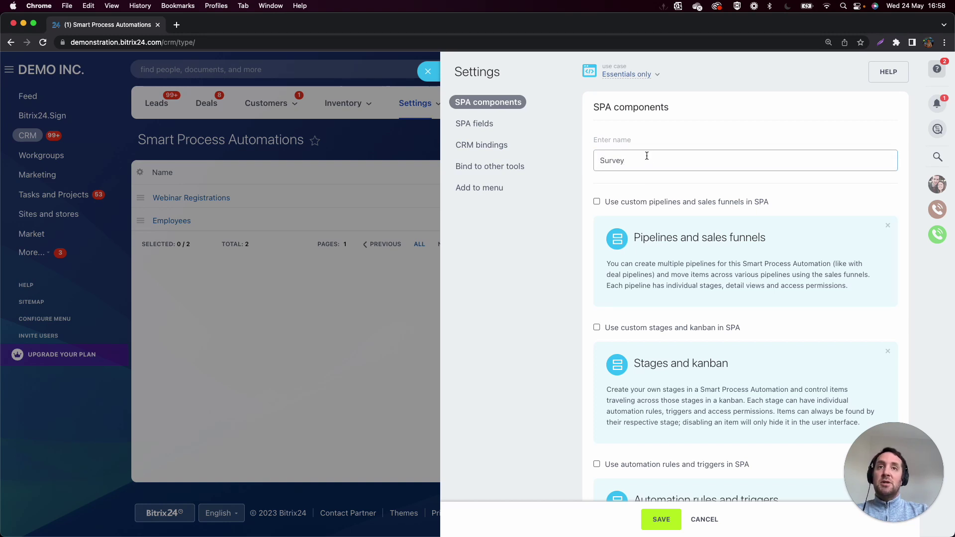
Enable custom pipelines and sales funnels, plus custom stages and kanban.
{"action": "scroll", "coordinate": [643, 171], "scroll_direction": "down", "scroll_amount": 2}
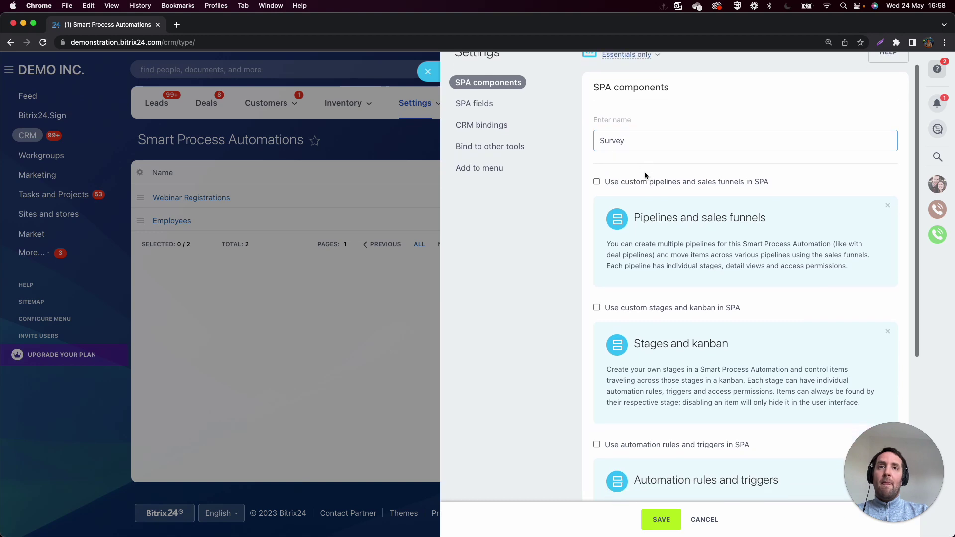
{"action": "left_click", "coordinate": [596, 166]}
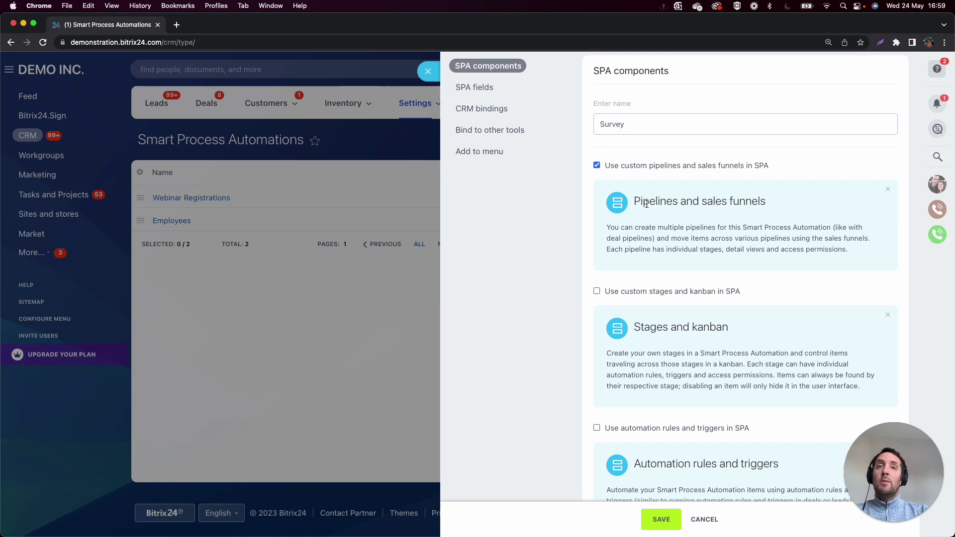
{"action": "scroll", "coordinate": [622, 224], "scroll_direction": "down", "scroll_amount": 2}
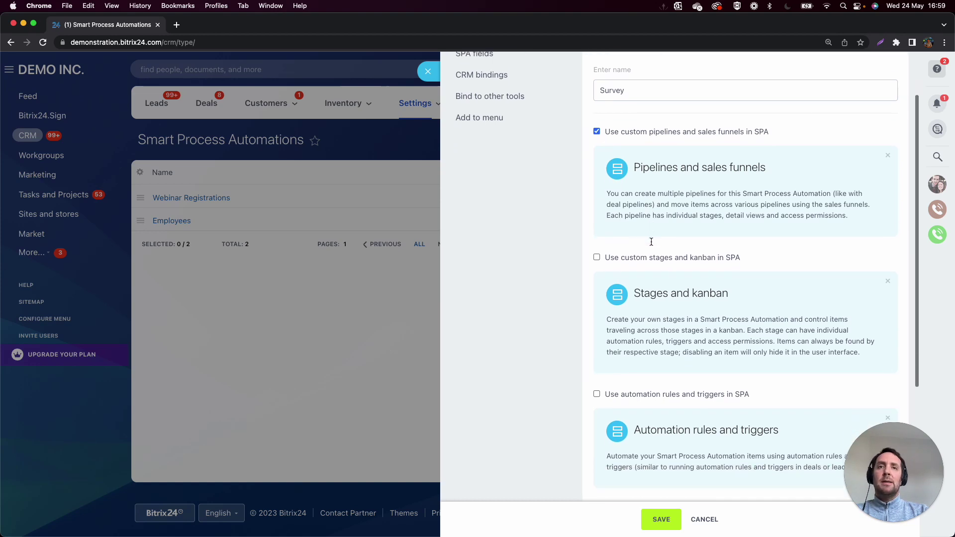
{"action": "left_click", "coordinate": [596, 249]}
{"action": "scroll", "coordinate": [615, 283], "scroll_direction": "down", "scroll_amount": 3}
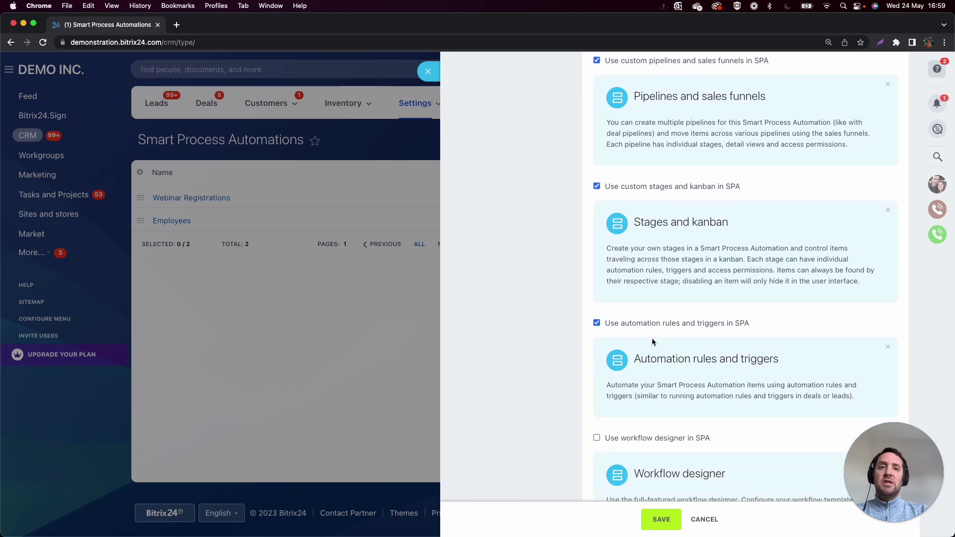
{"action": "scroll", "coordinate": [651, 341], "scroll_direction": "down", "scroll_amount": 5}
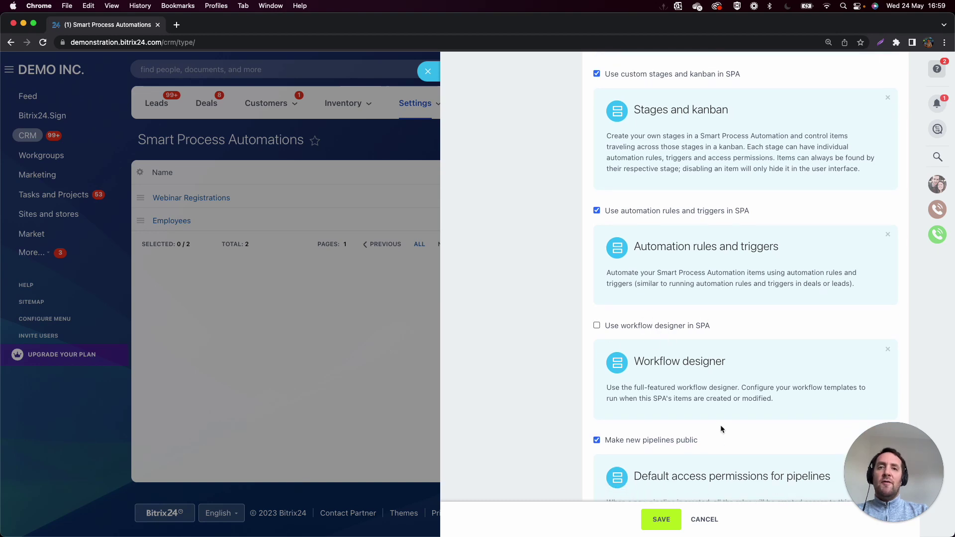
{"action": "scroll", "coordinate": [721, 427], "scroll_direction": "down", "scroll_amount": 3}
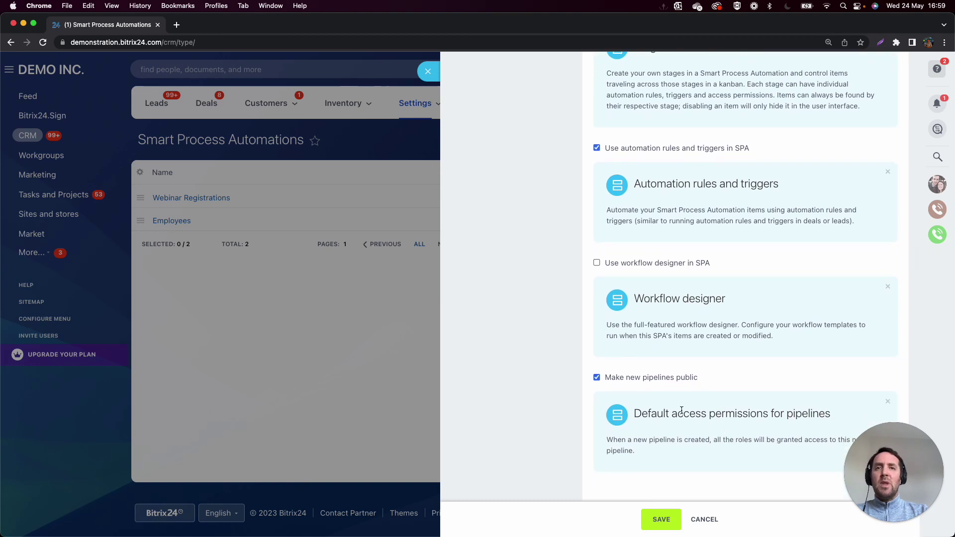
{"action": "scroll", "coordinate": [643, 360], "scroll_direction": "up", "scroll_amount": 1}
{"action": "scroll", "coordinate": [644, 360], "scroll_direction": "up", "scroll_amount": 10}
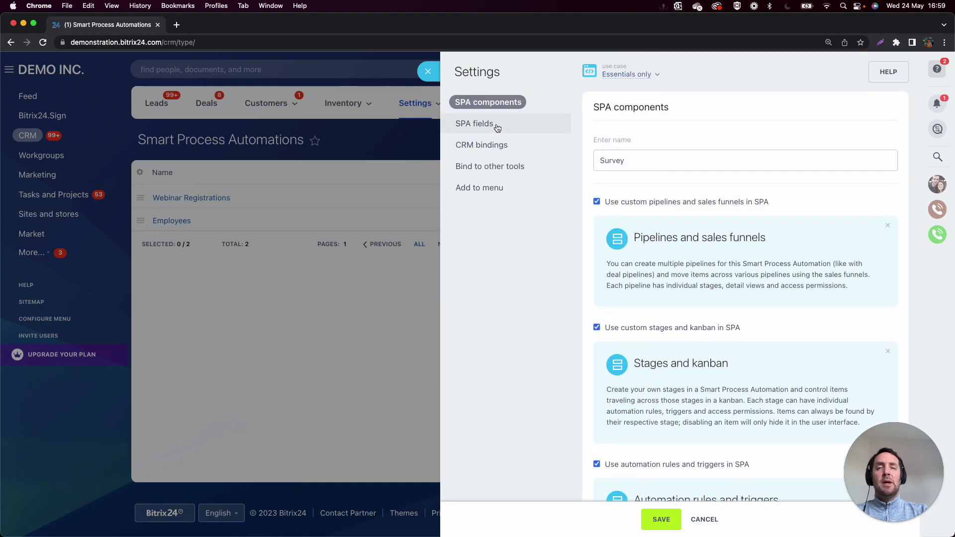
Review Survey's fields and CRM bindings, leave CRM entity linking off, and show Bind to other tools.
{"action": "left_click", "coordinate": [497, 128]}
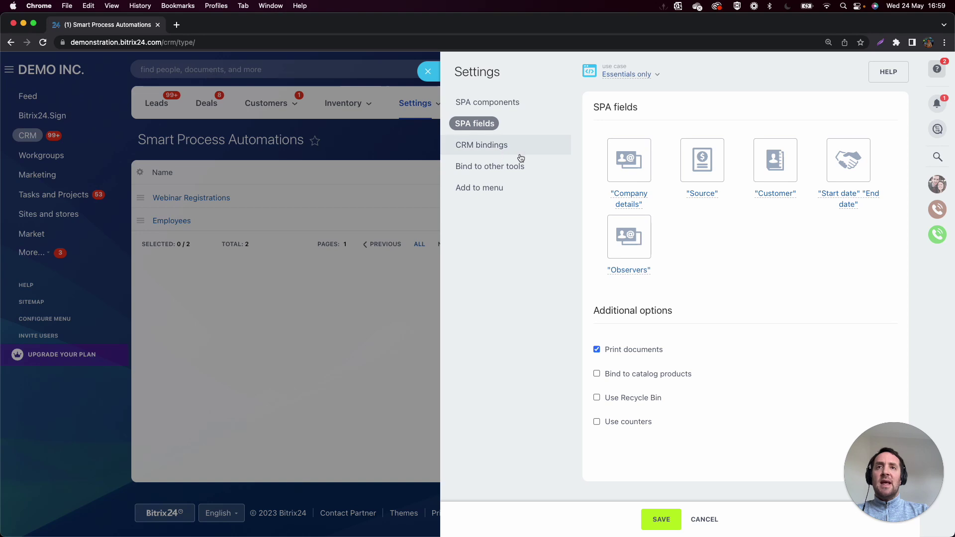
{"action": "left_click", "coordinate": [485, 150]}
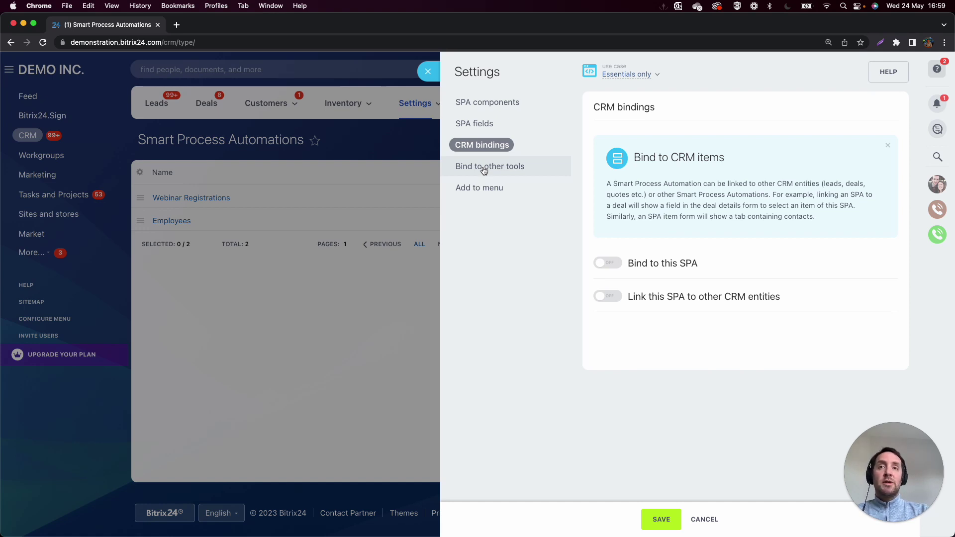
{"action": "left_click", "coordinate": [612, 298]}
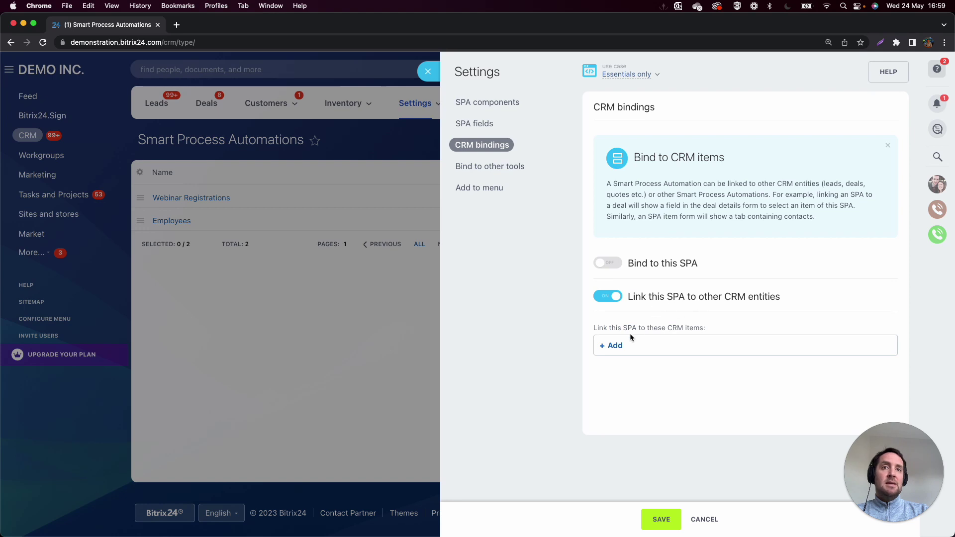
{"action": "left_click", "coordinate": [611, 347]}
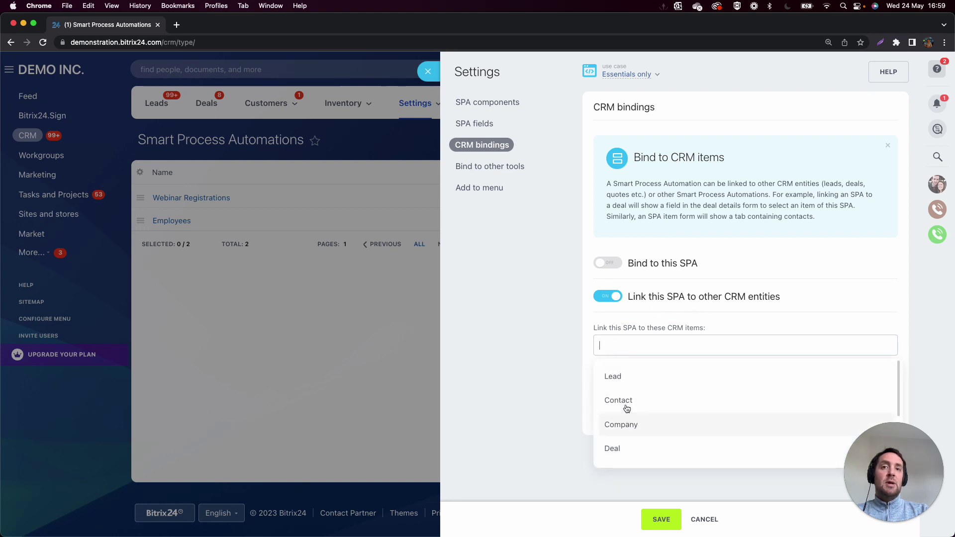
{"action": "left_click", "coordinate": [541, 392]}
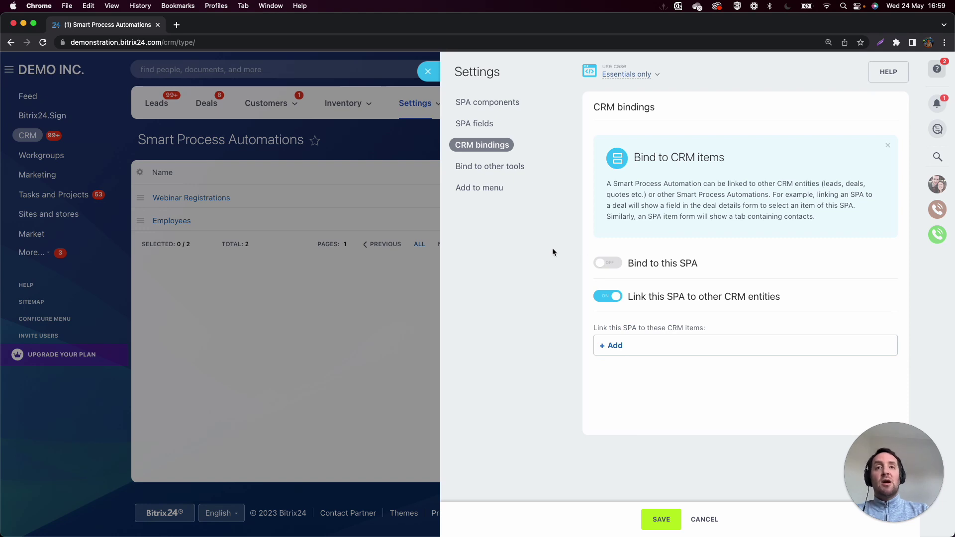
{"action": "left_click", "coordinate": [608, 296]}
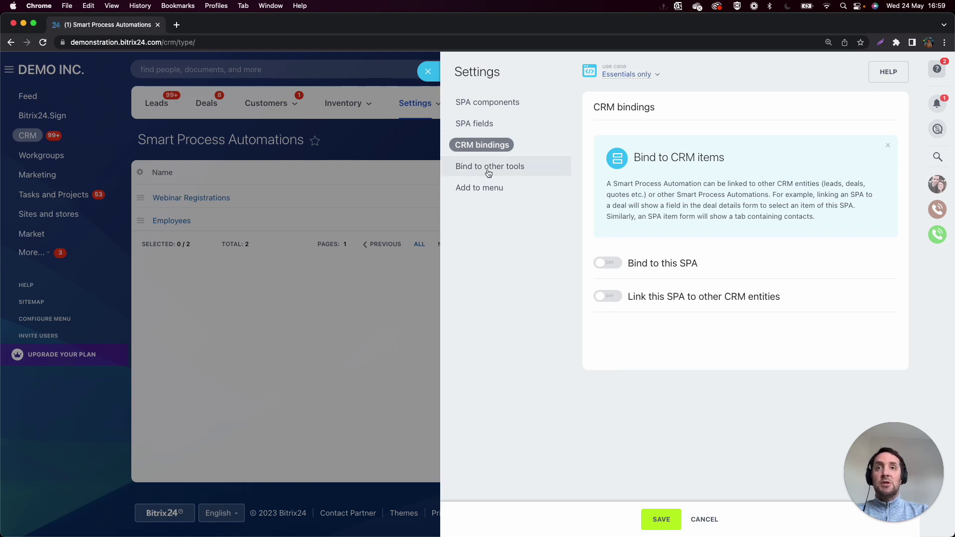
{"action": "left_click", "coordinate": [488, 173]}
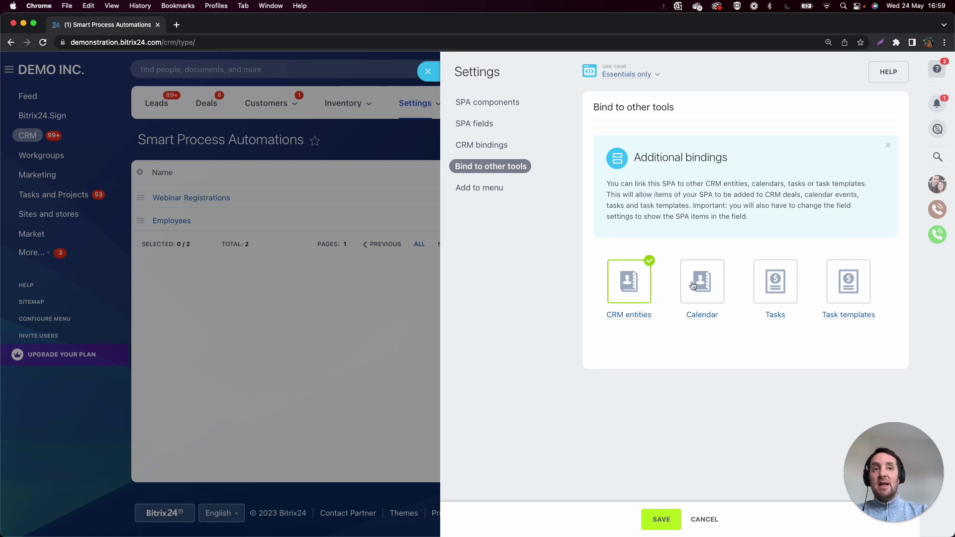
Save the Survey smart process and reload to see it in the Smart Process Automation menu.
{"action": "left_click", "coordinate": [663, 521]}
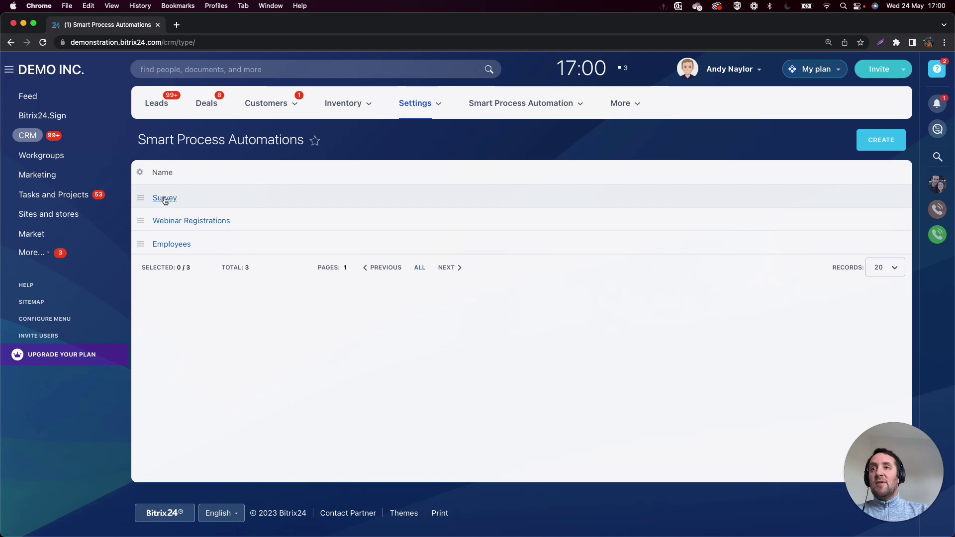
{"action": "left_click", "coordinate": [42, 43]}
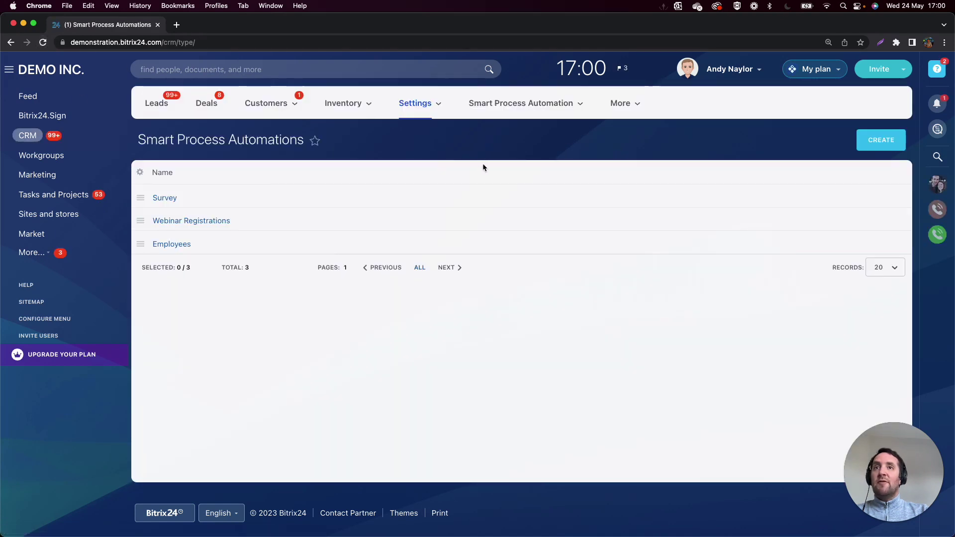
{"action": "mouse_move", "coordinate": [523, 102]}
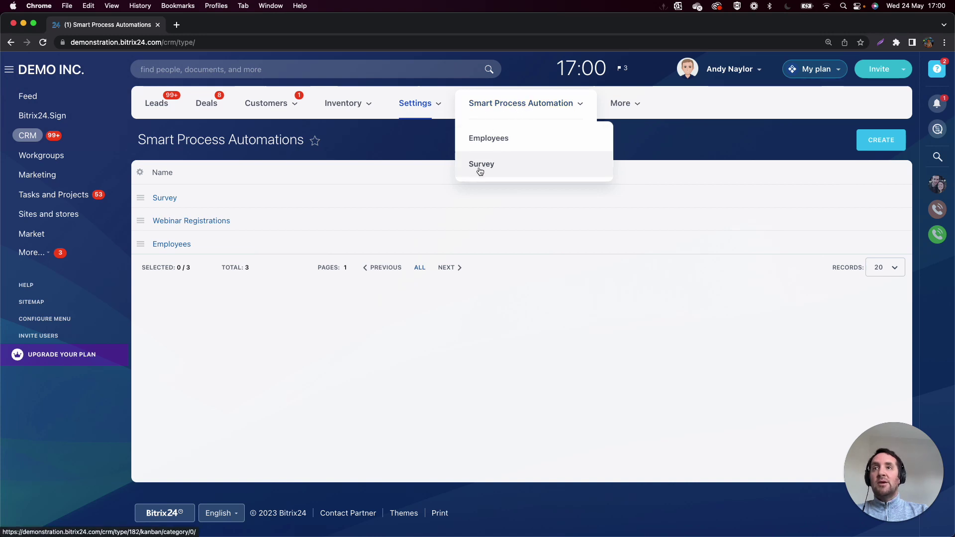
In Survey's field settings, add a string field named 'Full Name'.
{"action": "left_click", "coordinate": [142, 199]}
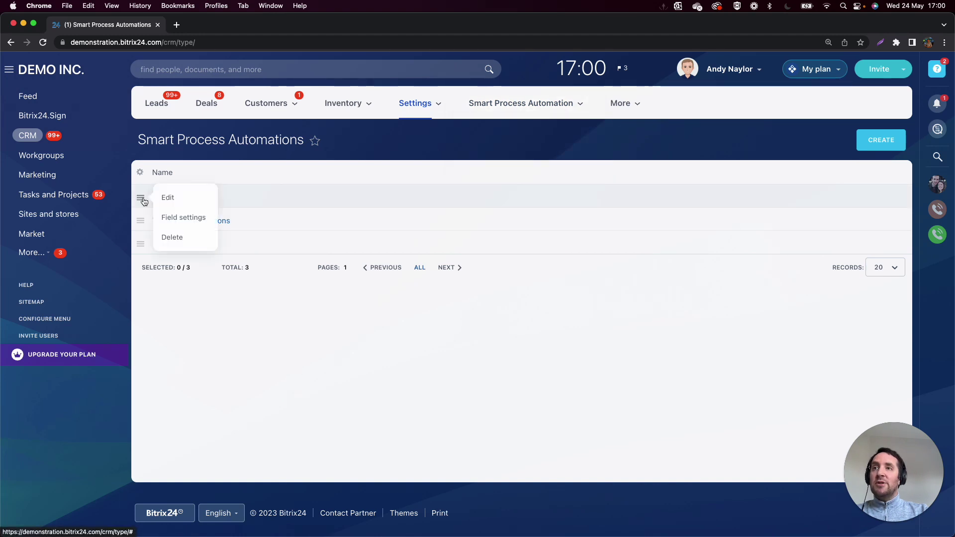
{"action": "left_click", "coordinate": [187, 224]}
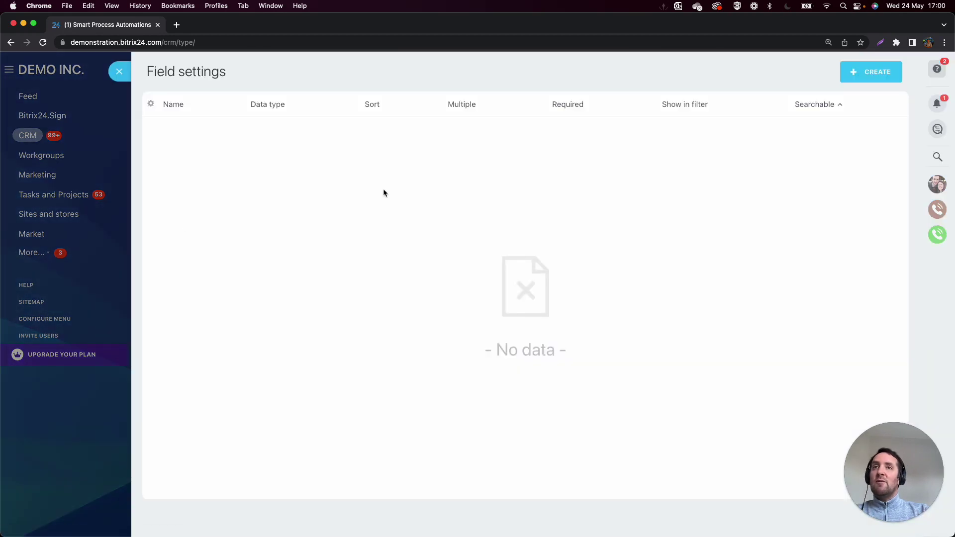
{"action": "left_click", "coordinate": [871, 76]}
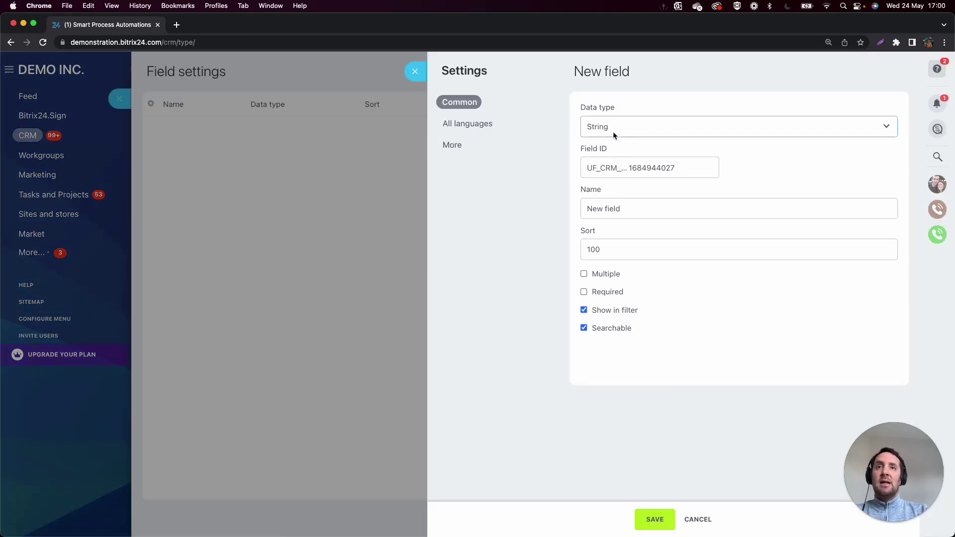
{"action": "left_click", "coordinate": [628, 199]}
{"action": "triple_click", "coordinate": [598, 205]}
{"action": "type", "text": "Full Name"}
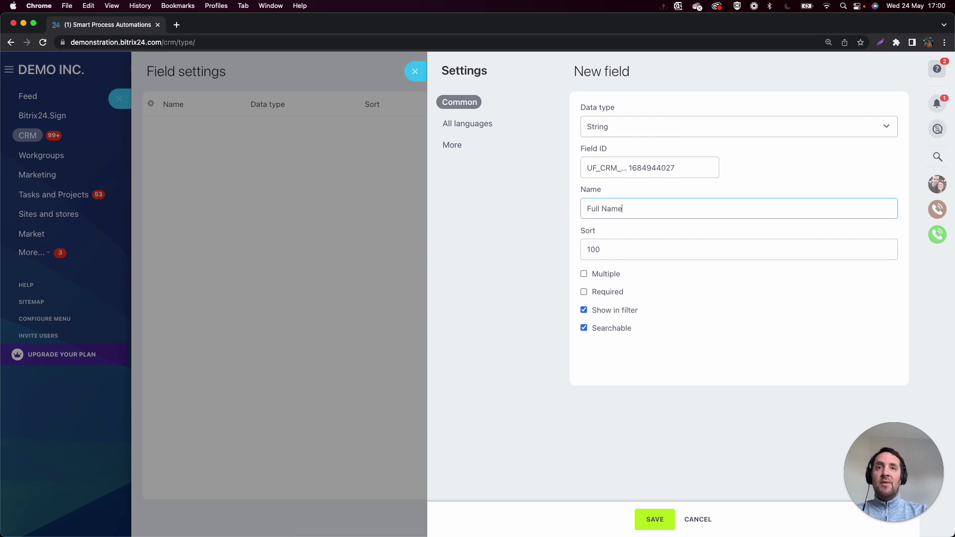
{"action": "left_click", "coordinate": [651, 520]}
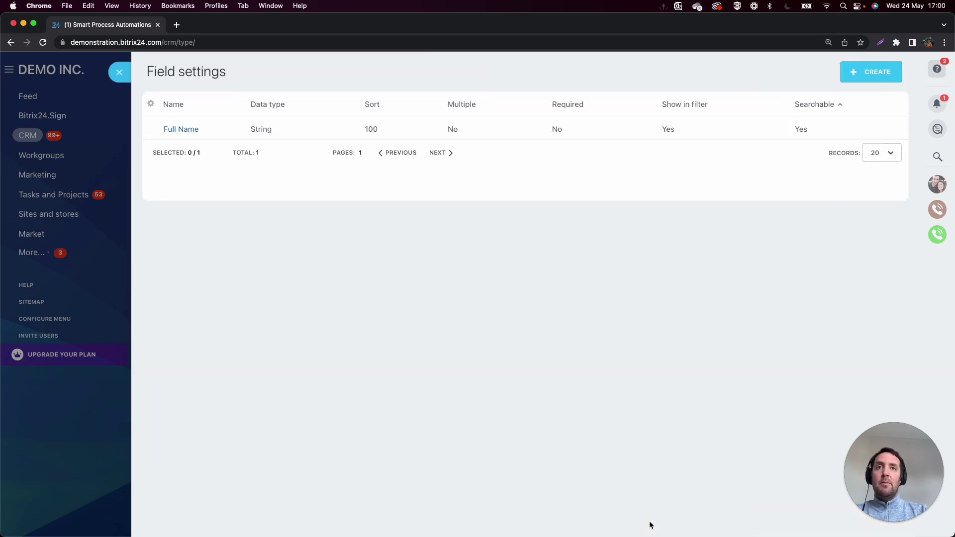
Add a second string field named 'Email Address'.
{"action": "left_click", "coordinate": [865, 72]}
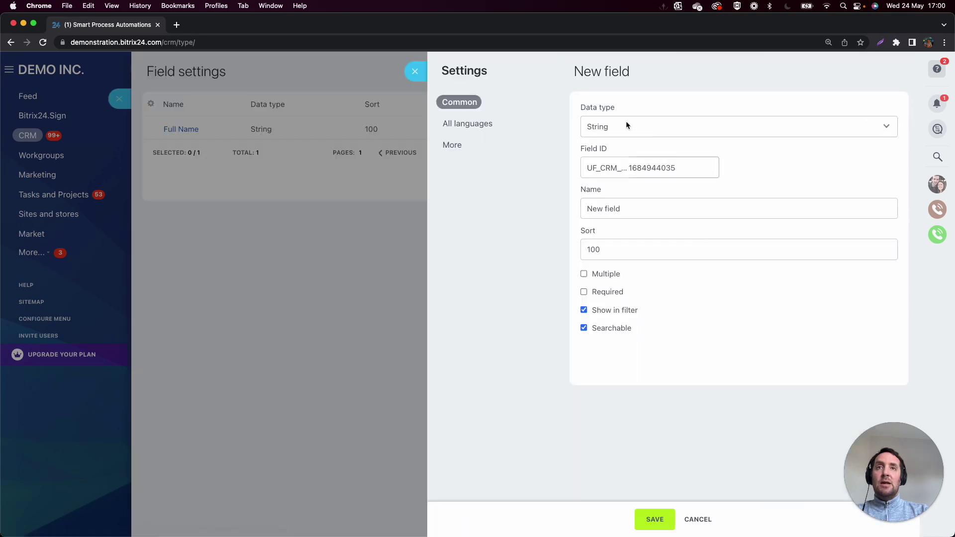
{"action": "left_click_drag", "start_coordinate": [632, 204], "coordinate": [566, 213]}
{"action": "type", "text": "Emai"}
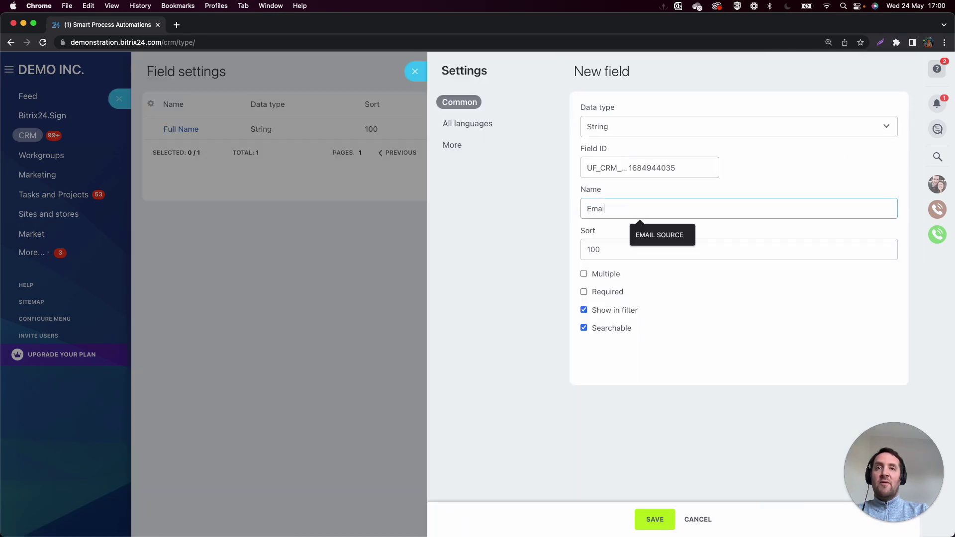
{"action": "type", "text": "l Address"}
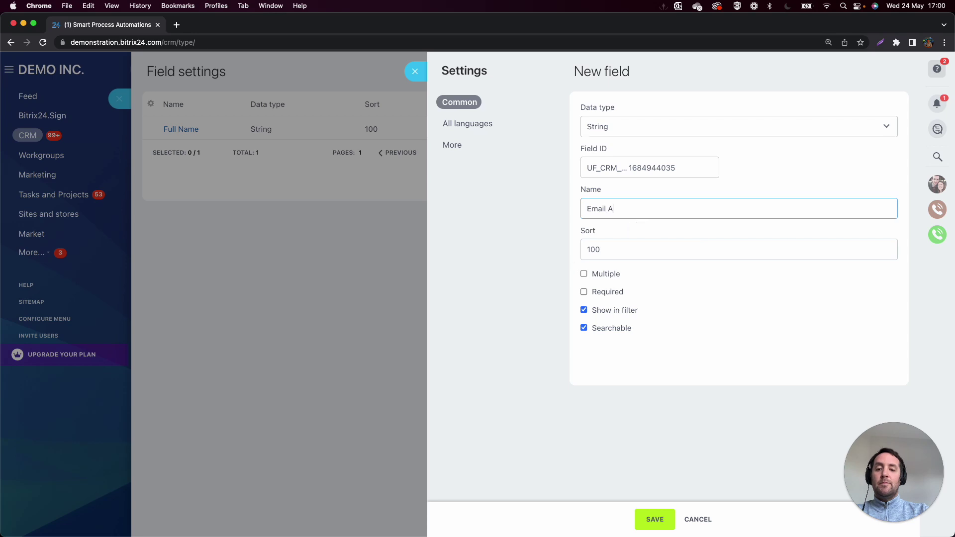
{"action": "left_click", "coordinate": [650, 522]}
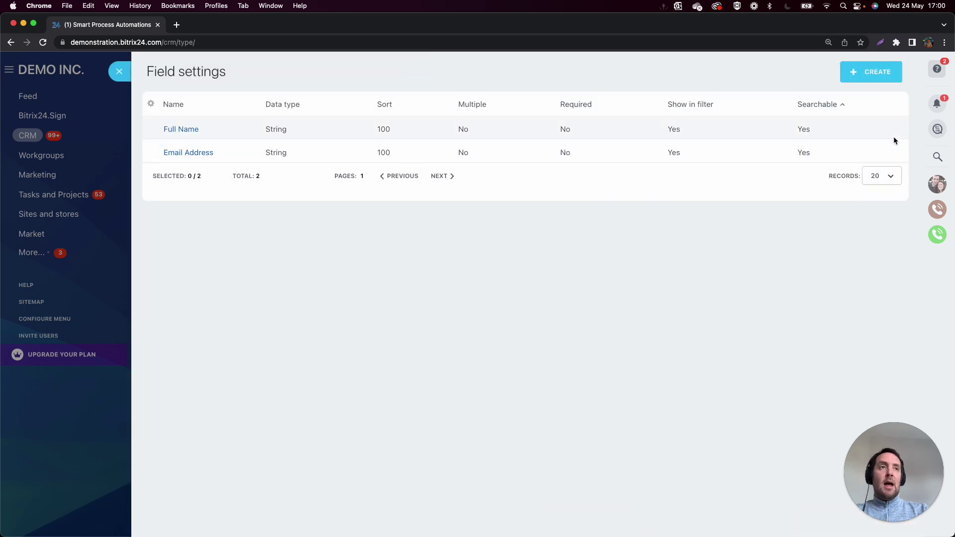
Create a List field named '1. How satisfied are you with Bitrix24?'.
{"action": "left_click", "coordinate": [869, 74]}
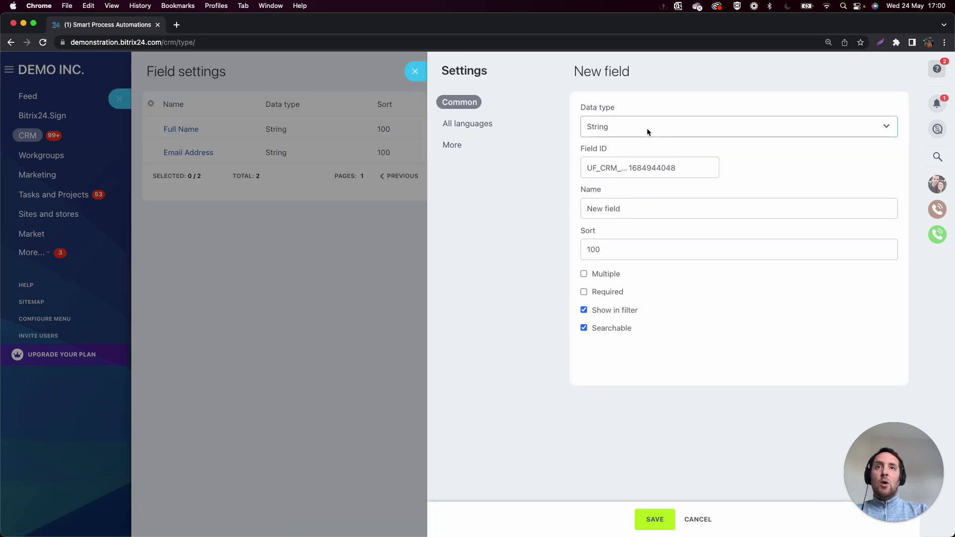
{"action": "left_click", "coordinate": [654, 130]}
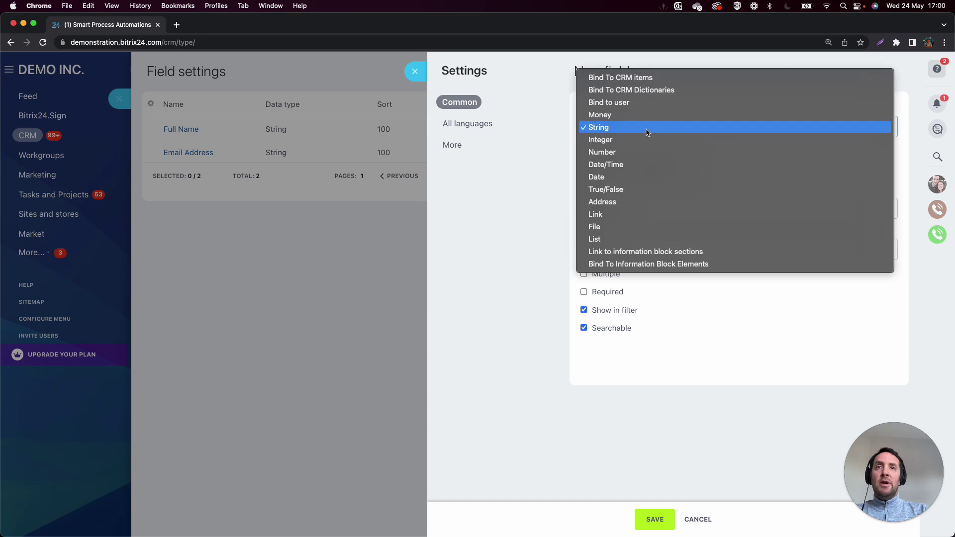
{"action": "left_click", "coordinate": [645, 238]}
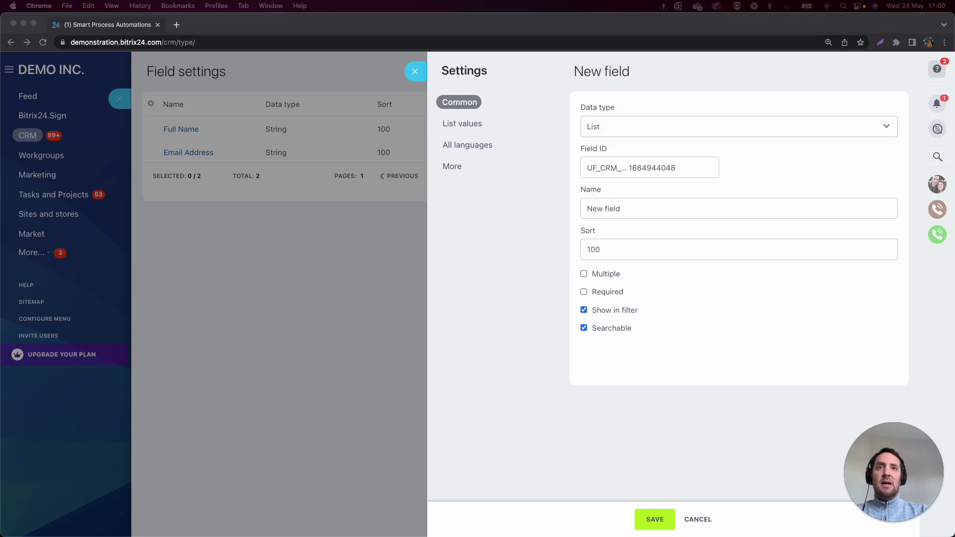
{"action": "left_click", "coordinate": [632, 207]}
{"action": "key", "text": "super+a"}
{"action": "type", "text": "1. How satisfied are you with Bitrix24?"}
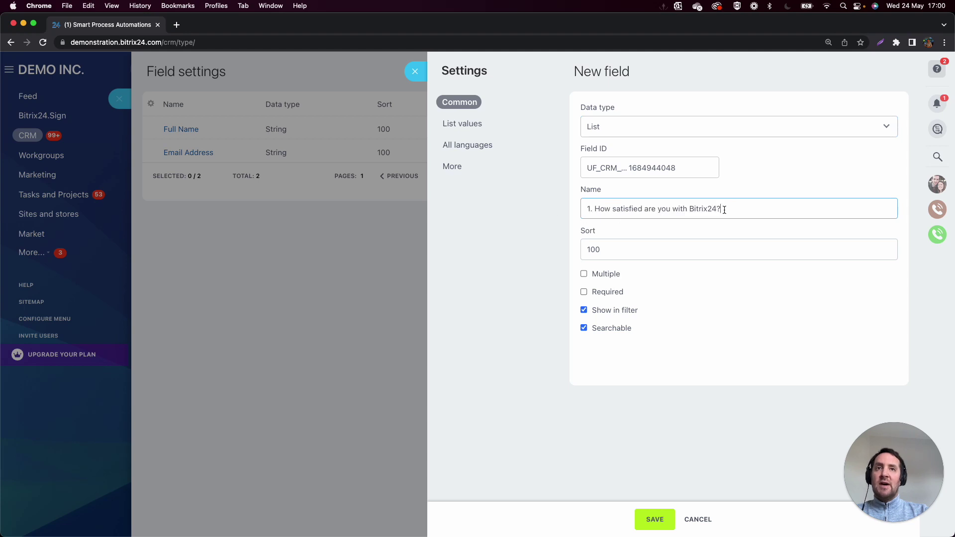
Give it five list values: 1 - Least Satisfied, 2, 3, 4, 5 - Most Satisfied.
{"action": "left_click", "coordinate": [461, 127]}
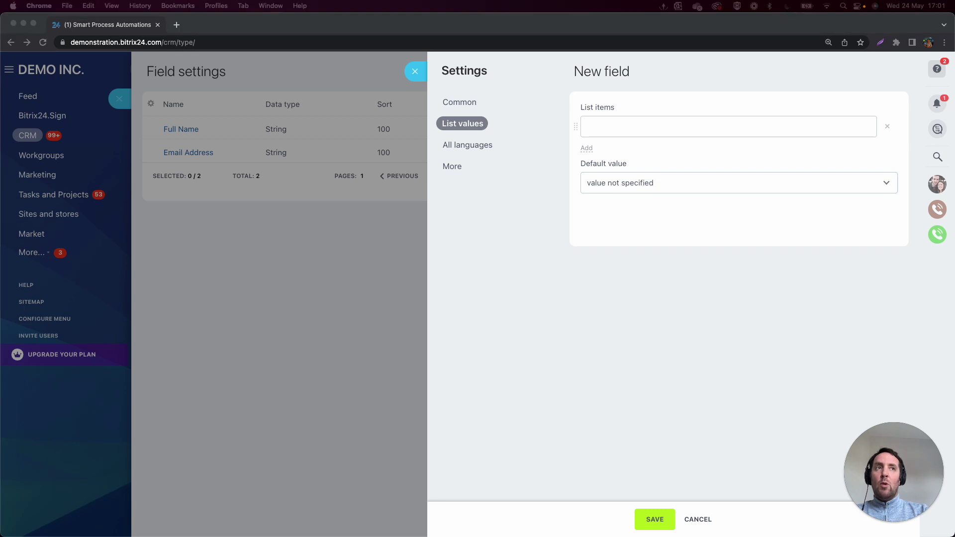
{"action": "left_click", "coordinate": [611, 125]}
{"action": "type", "text": "1 - Least Satisfied"}
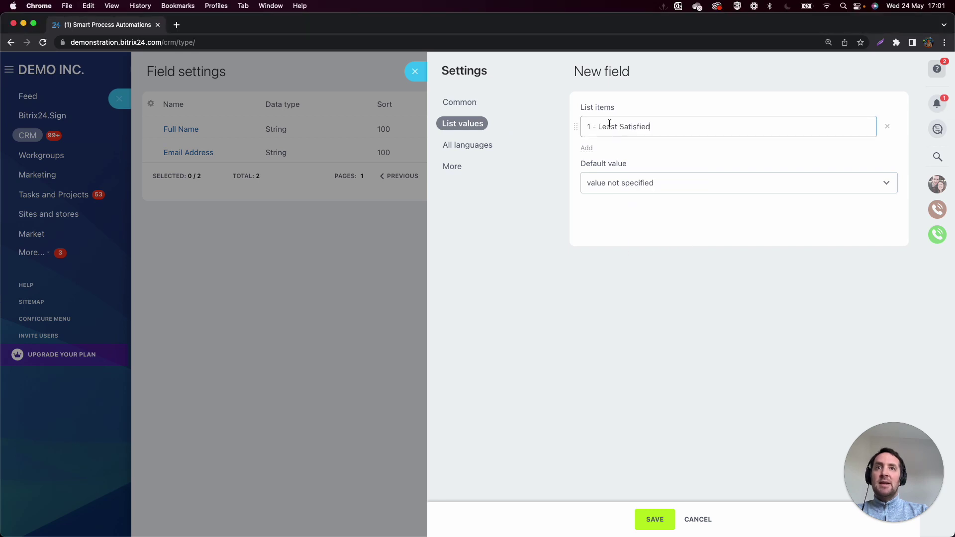
{"action": "left_click", "coordinate": [586, 148]}
{"action": "left_click", "coordinate": [586, 176]}
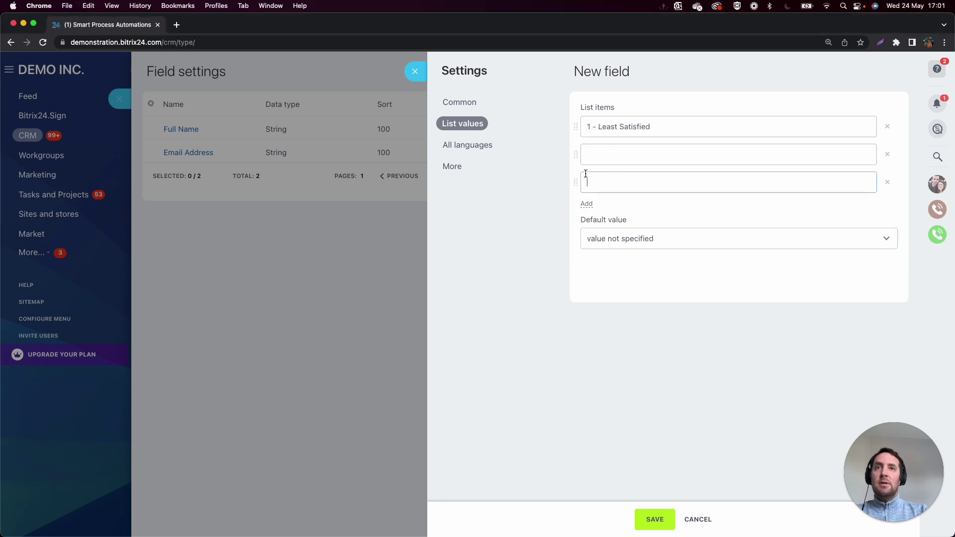
{"action": "left_click", "coordinate": [586, 204]}
{"action": "left_click", "coordinate": [586, 233]}
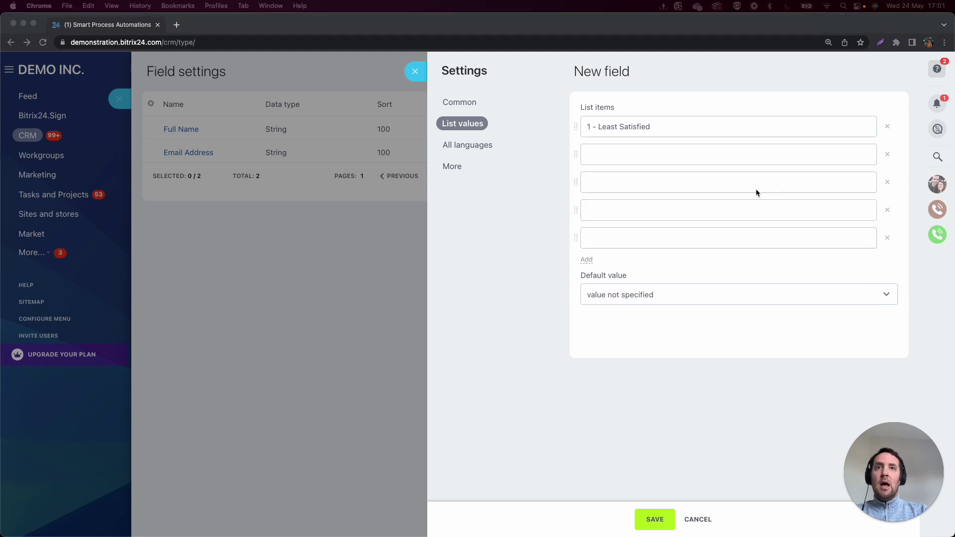
{"action": "left_click", "coordinate": [656, 236]}
{"action": "type", "text": "5 - Most Satisfied"}
{"action": "left_click", "coordinate": [605, 160]}
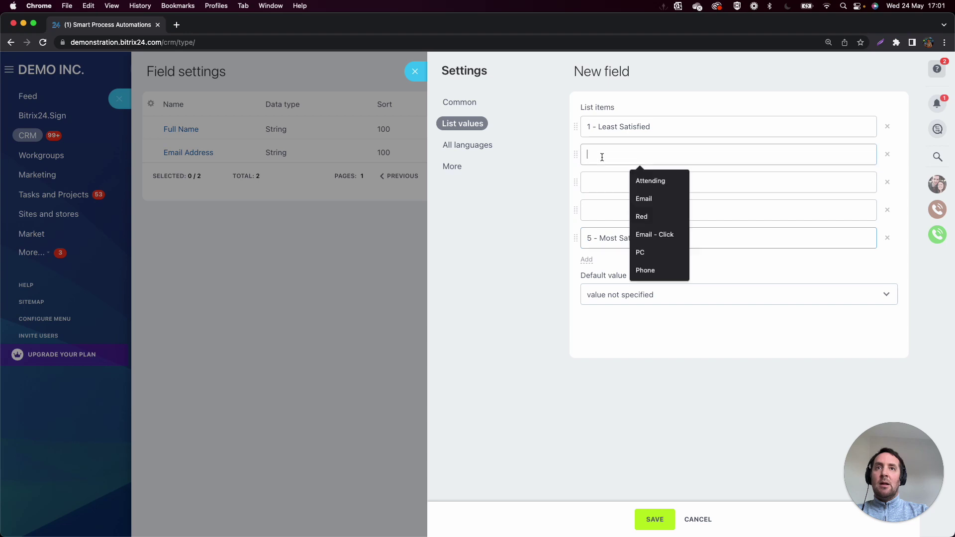
{"action": "type", "text": "2"}
{"action": "left_click", "coordinate": [600, 177]}
{"action": "type", "text": "3"}
{"action": "left_click", "coordinate": [599, 205]}
{"action": "type", "text": "4"}
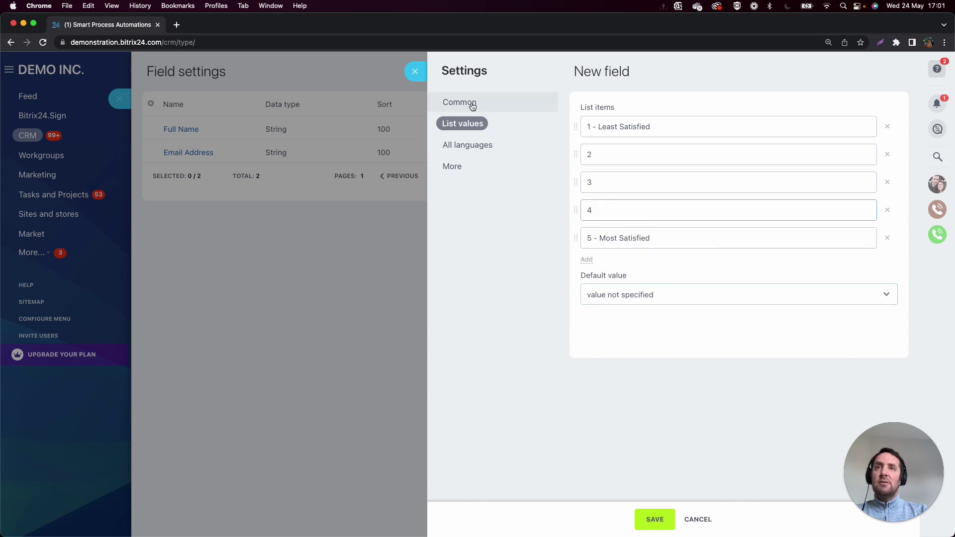
Save question 1, then create a multiple-answer List field for question 2 about describing the product.
{"action": "left_click", "coordinate": [652, 519]}
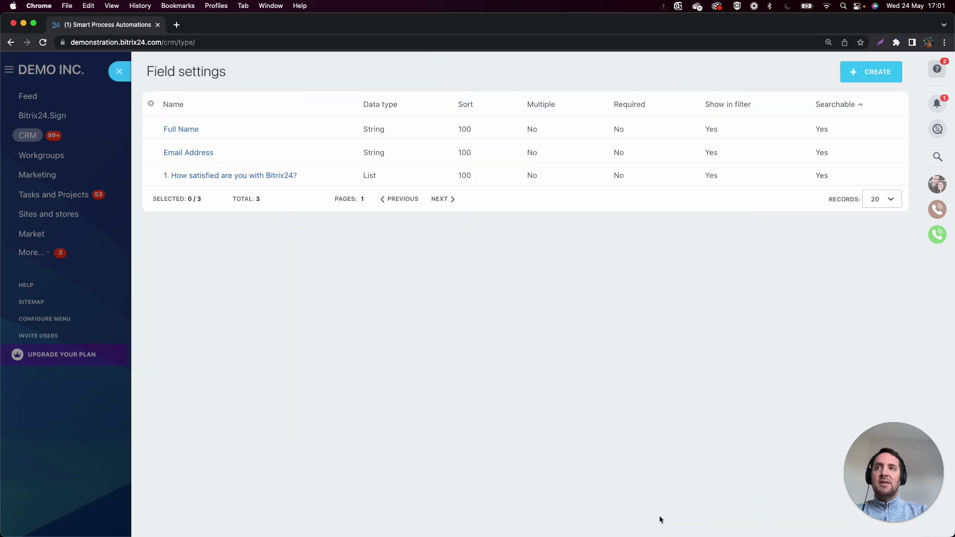
{"action": "left_click", "coordinate": [869, 73]}
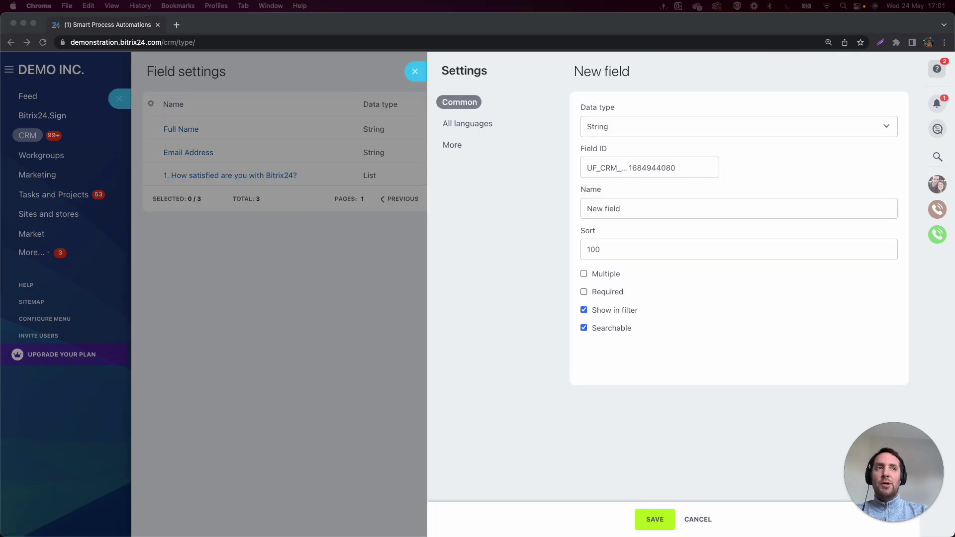
{"action": "left_click", "coordinate": [599, 127]}
{"action": "left_click", "coordinate": [599, 128]}
{"action": "left_click", "coordinate": [600, 126]}
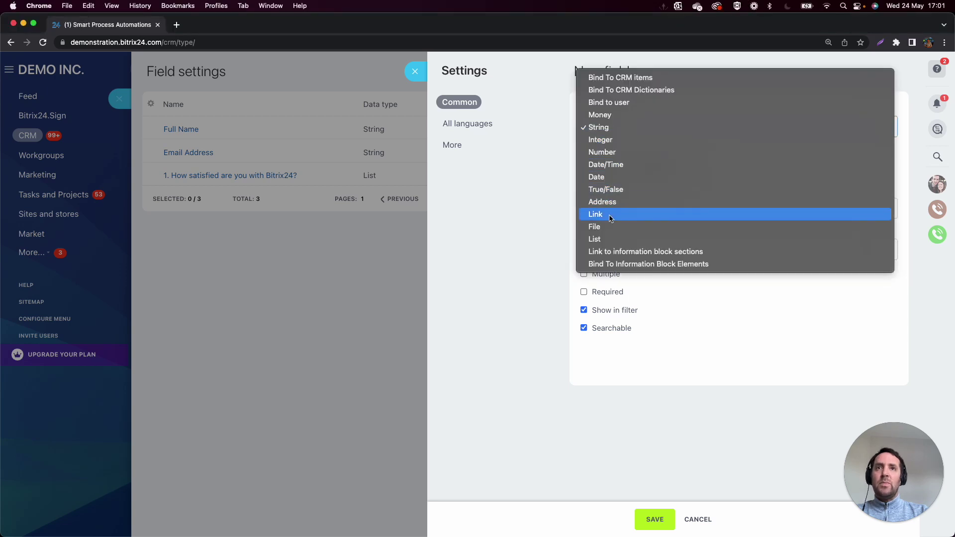
{"action": "left_click", "coordinate": [607, 234]}
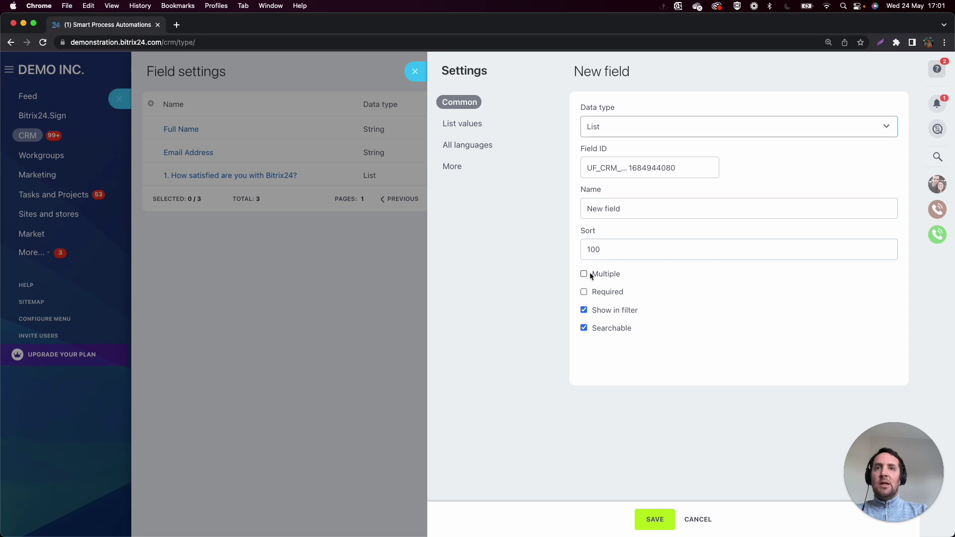
{"action": "left_click", "coordinate": [583, 274]}
{"action": "left_click", "coordinate": [634, 209]}
{"action": "key", "text": "super+a"}
{"action": "type", "text": "2. Which of the following words would you use to describe our product?"}
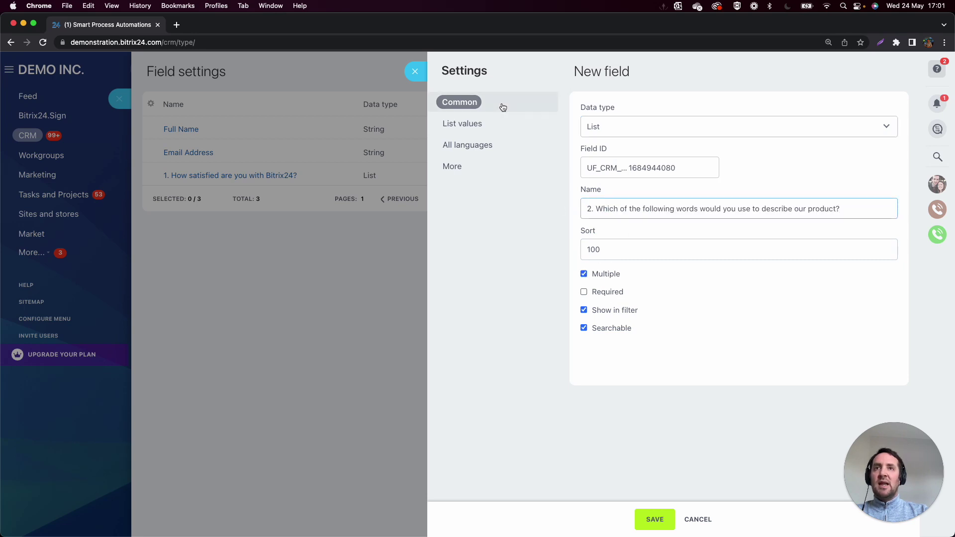
Add values High quality, Good value for money, Time Saver, Difficult to Use, Lots of cool features, and save.
{"action": "left_click", "coordinate": [477, 124]}
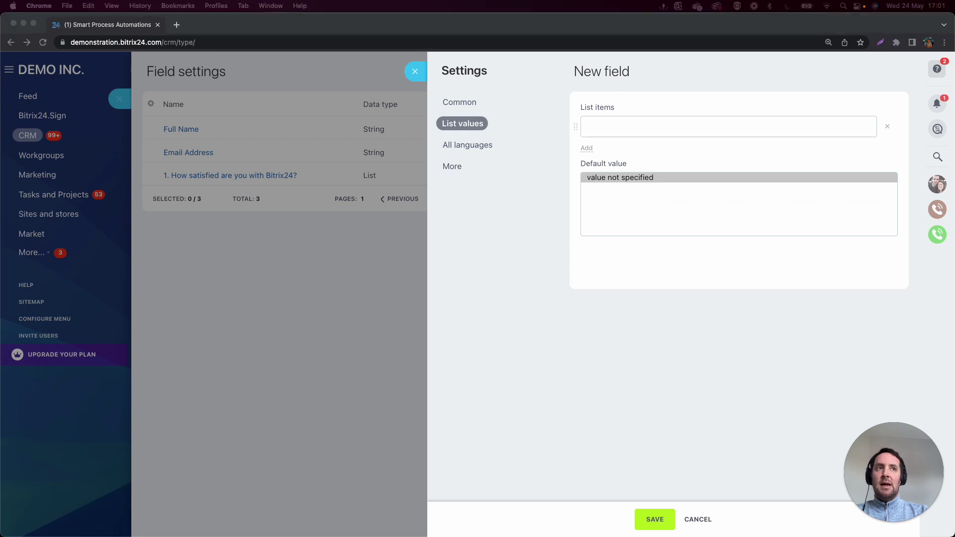
{"action": "left_click", "coordinate": [640, 127]}
{"action": "type", "text": "High quality"}
{"action": "key", "text": "Return"}
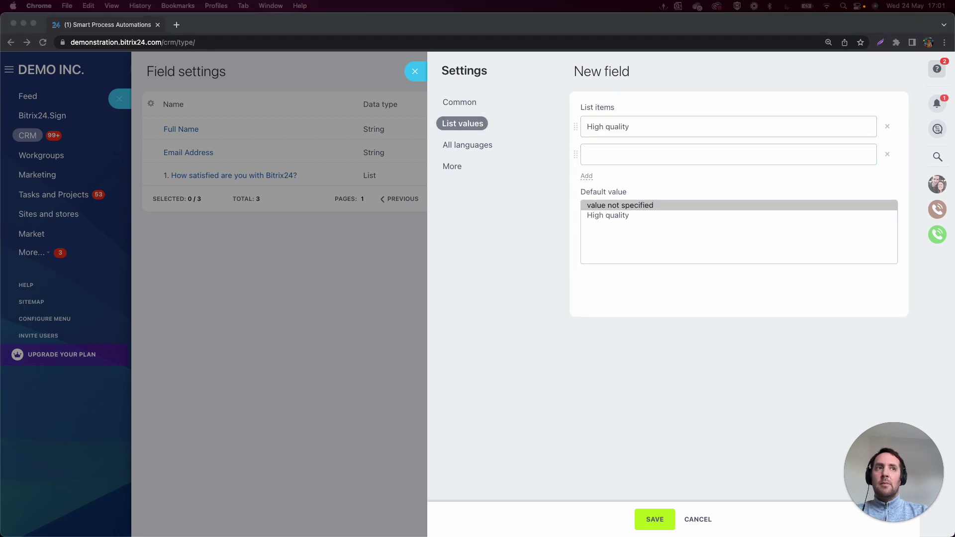
{"action": "left_click", "coordinate": [662, 153]}
{"action": "type", "text": "Good value for money"}
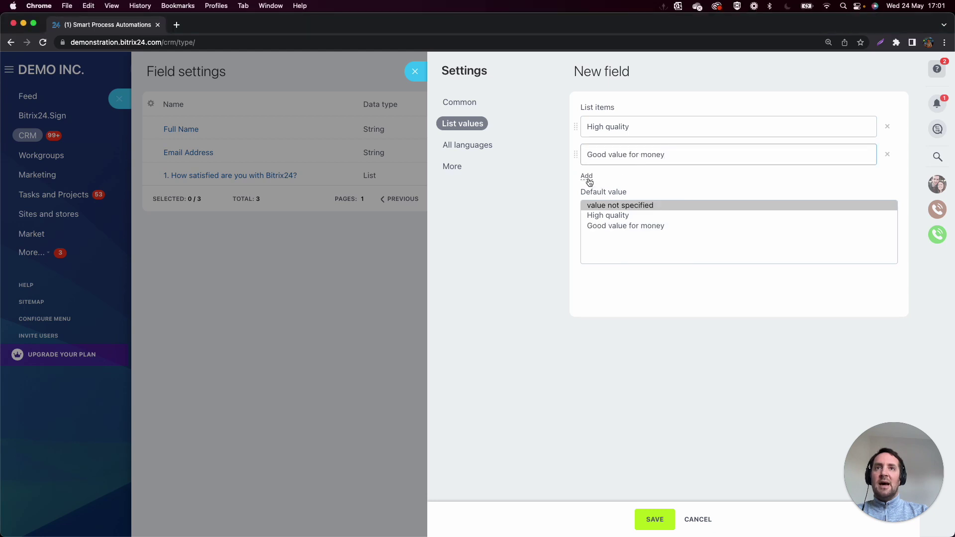
{"action": "left_click", "coordinate": [586, 176]}
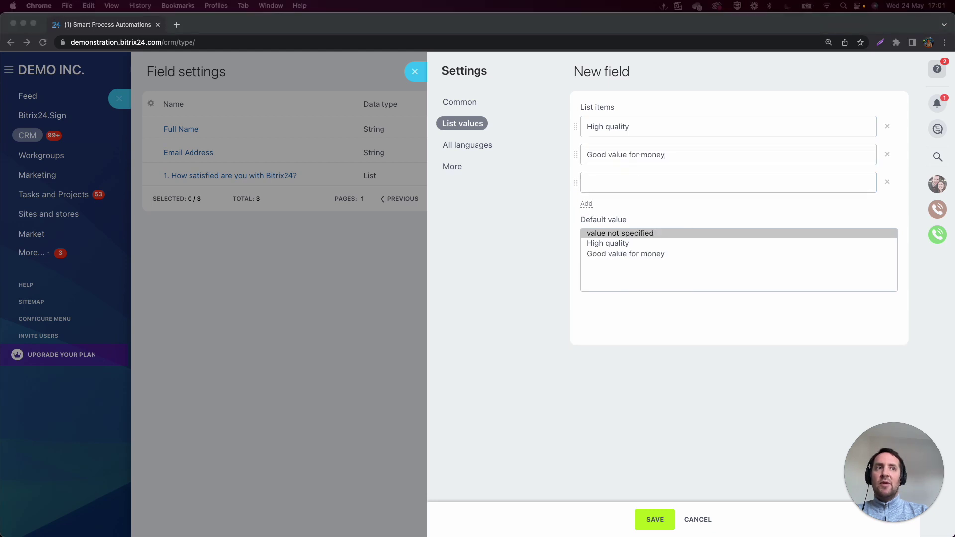
{"action": "left_click", "coordinate": [662, 181]}
{"action": "type", "text": "Time Saver"}
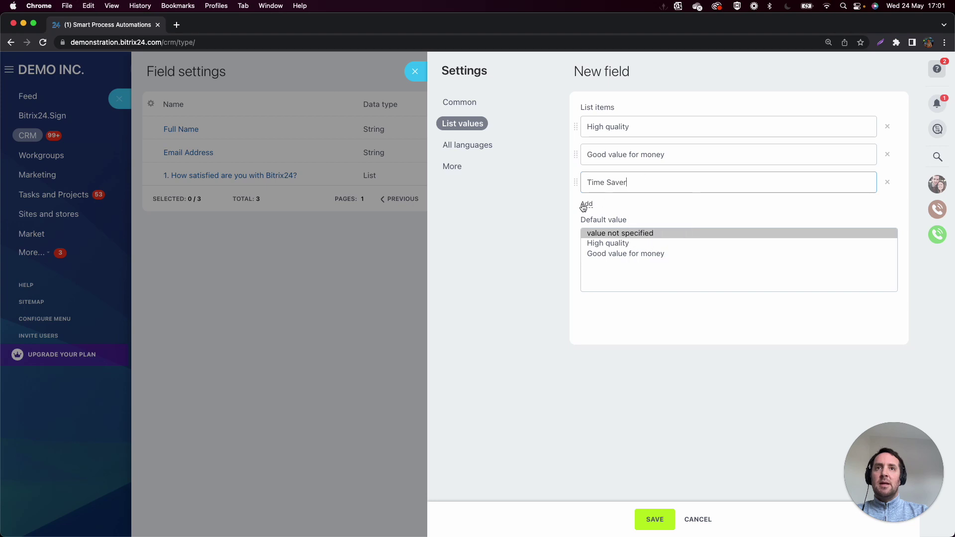
{"action": "left_click", "coordinate": [587, 204]}
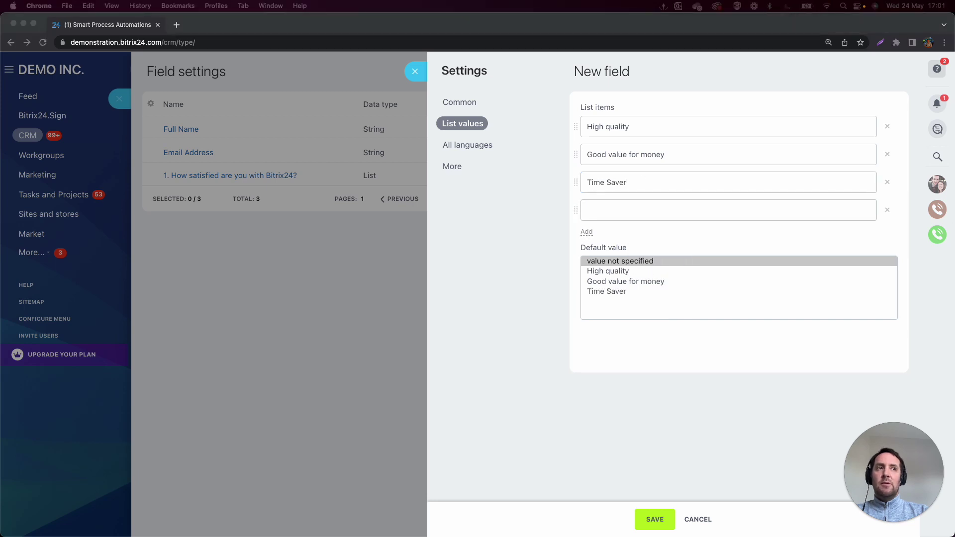
{"action": "left_click", "coordinate": [591, 209]}
{"action": "type", "text": "Difficult to Use"}
{"action": "left_click", "coordinate": [586, 232]}
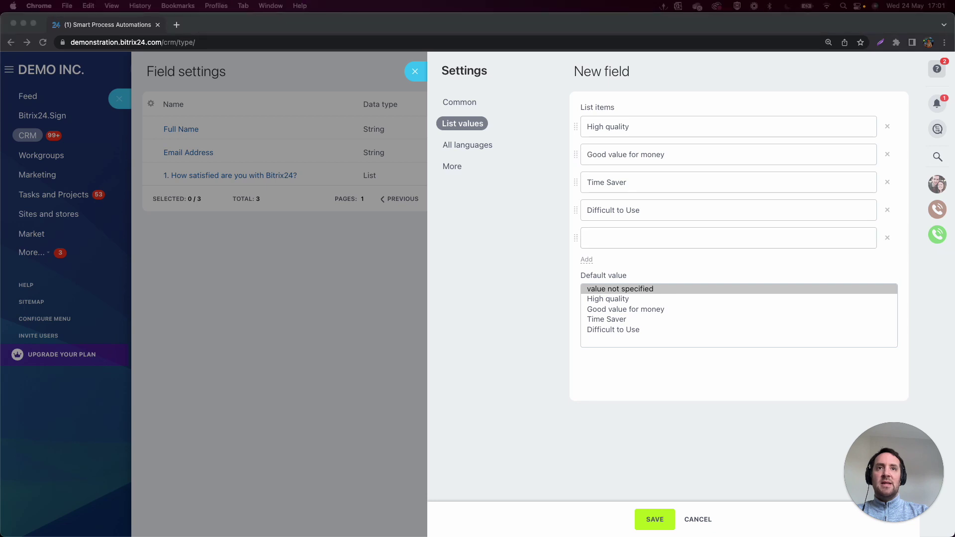
{"action": "left_click", "coordinate": [652, 237]}
{"action": "type", "text": "Lots of cool features"}
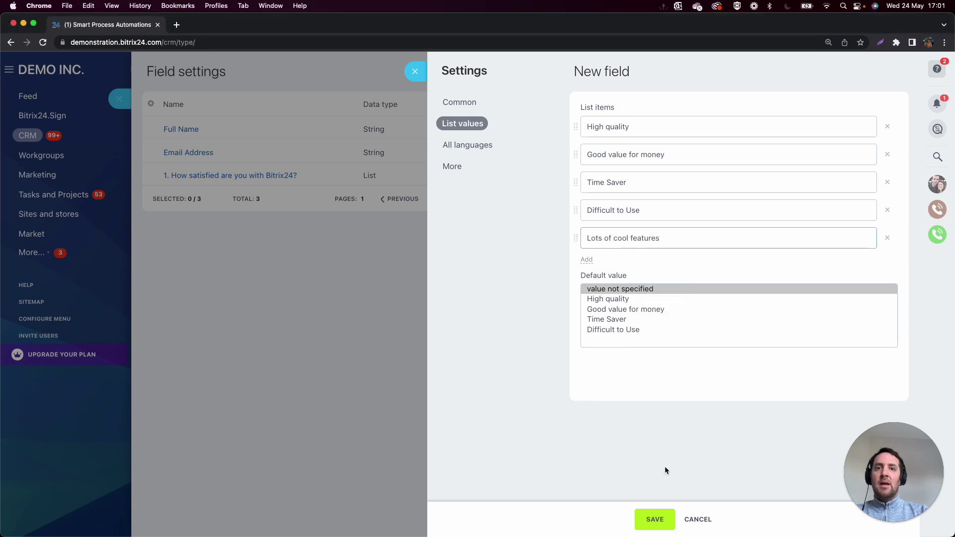
{"action": "left_click", "coordinate": [655, 519]}
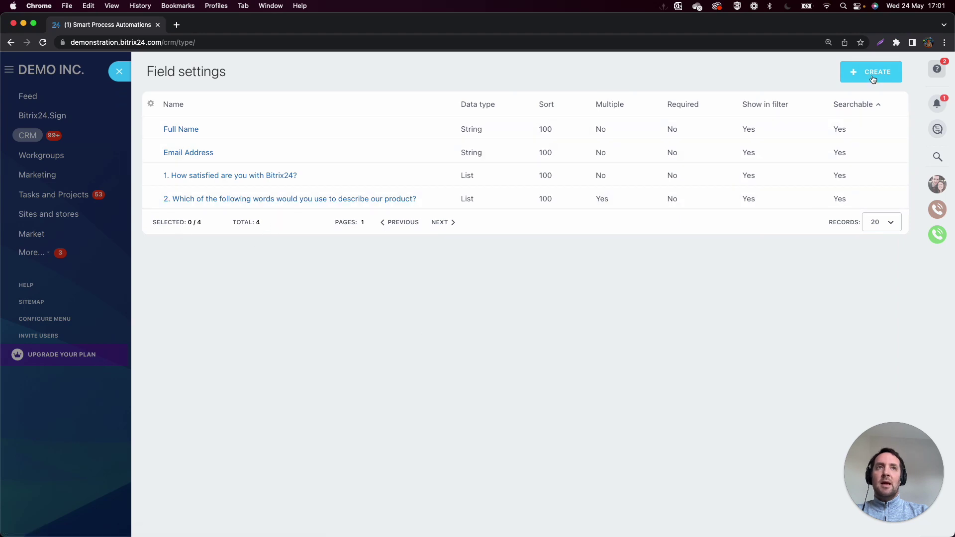
Create a List field named '3. How well does our product meet your needs?'.
{"action": "left_click", "coordinate": [876, 72]}
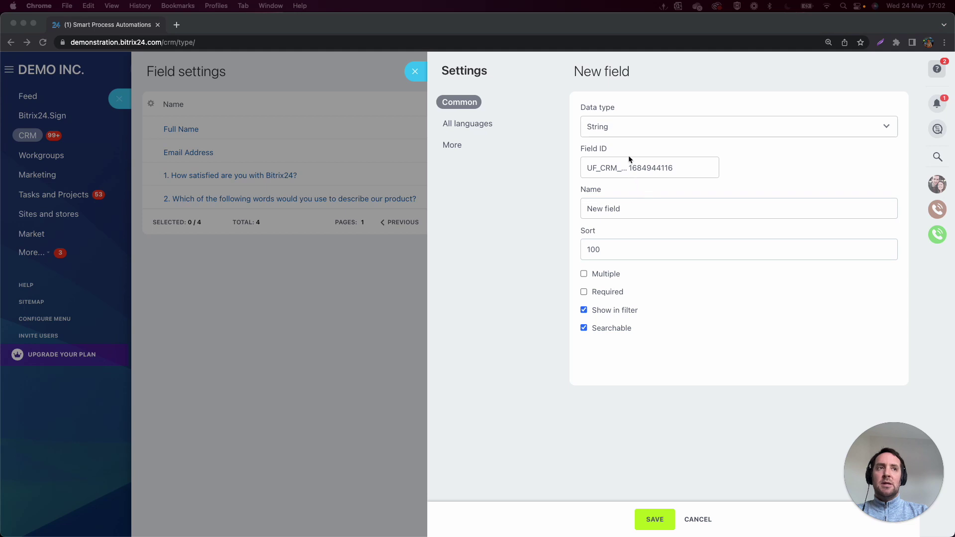
{"action": "left_click", "coordinate": [613, 124]}
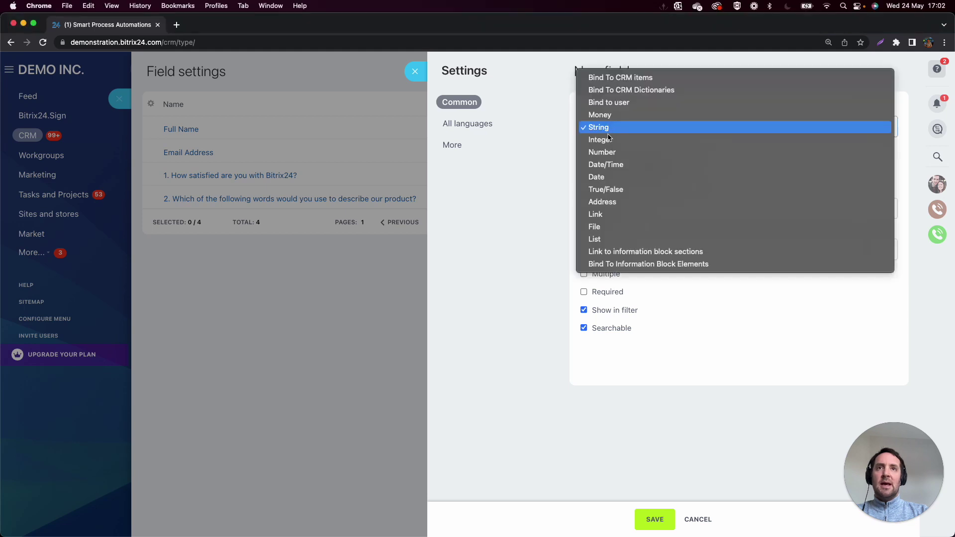
{"action": "left_click", "coordinate": [597, 238]}
{"action": "left_click", "coordinate": [637, 209]}
{"action": "left_click_drag", "start_coordinate": [637, 209], "coordinate": [577, 208]}
{"action": "type", "text": "5. How well does our product meet your needs?"}
Add values 1 - Not well at all, 2, 3, 4, 5 - Meets it very Well, and save.
{"action": "left_click", "coordinate": [458, 123]}
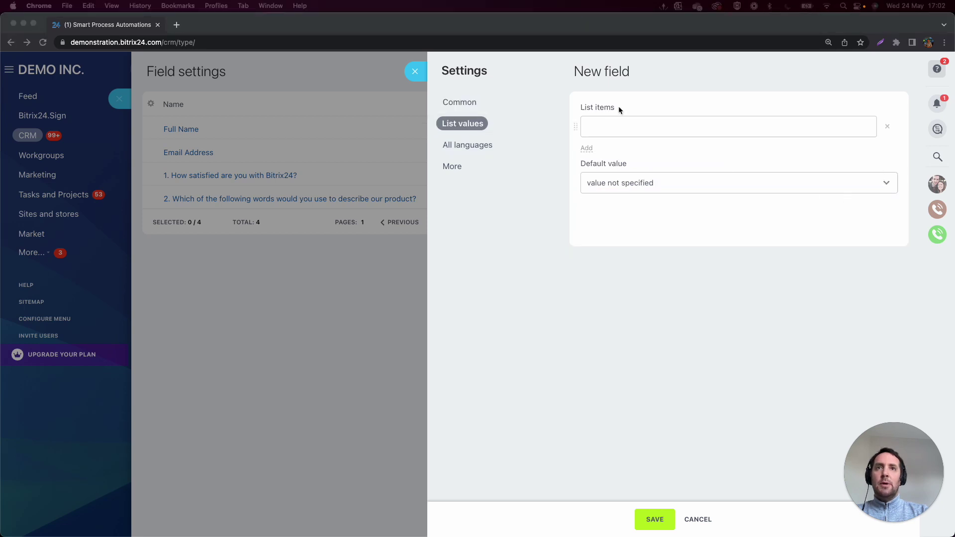
{"action": "left_click", "coordinate": [641, 126]}
{"action": "type", "text": "1 - Not well at all"}
{"action": "left_click", "coordinate": [588, 148]}
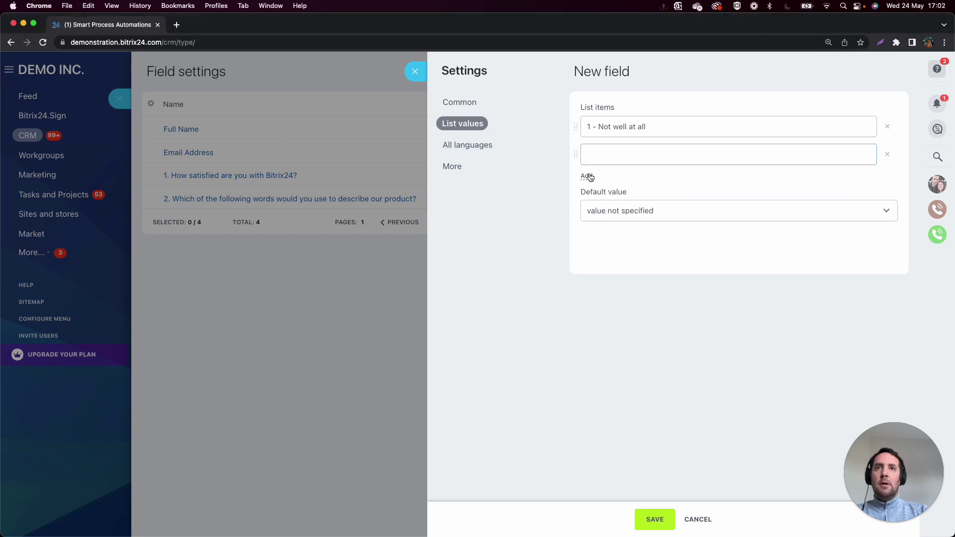
{"action": "left_click", "coordinate": [586, 175]}
{"action": "left_click", "coordinate": [587, 203]}
{"action": "left_click", "coordinate": [588, 231]}
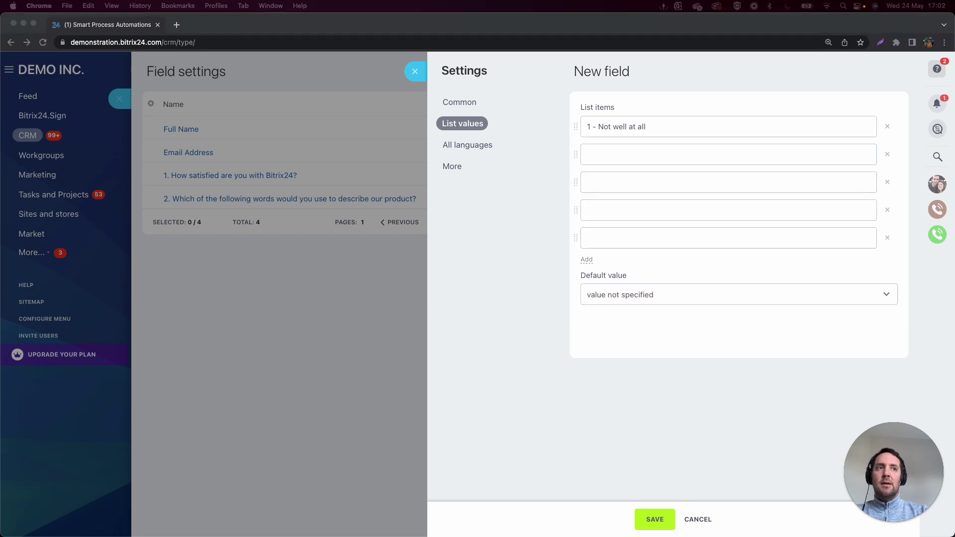
{"action": "left_click", "coordinate": [588, 232]}
{"action": "type", "text": "5 - Meets it very well"}
{"action": "left_click", "coordinate": [598, 154]}
{"action": "type", "text": "2"}
{"action": "left_click", "coordinate": [598, 181]}
{"action": "type", "text": "3"}
{"action": "left_click", "coordinate": [595, 211]}
{"action": "type", "text": "4"}
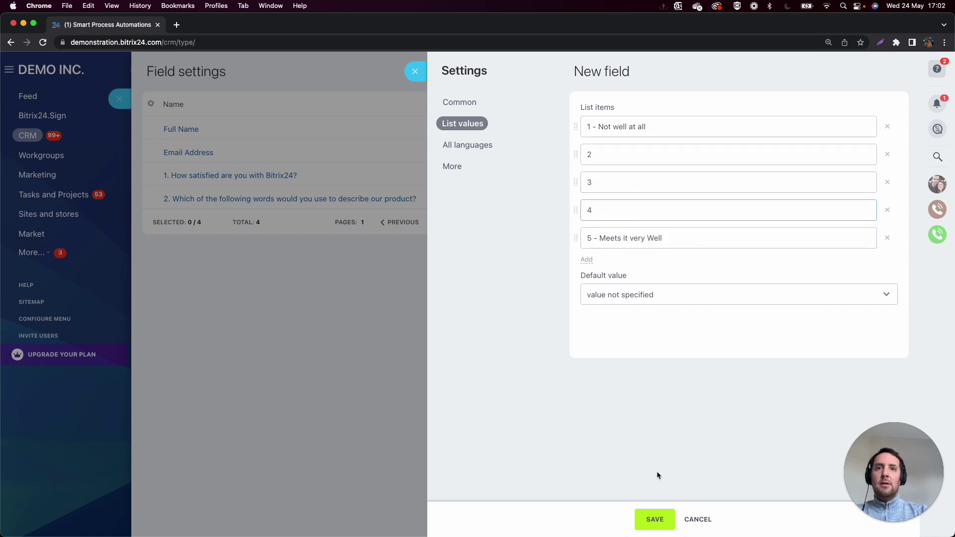
{"action": "left_click", "coordinate": [650, 519]}
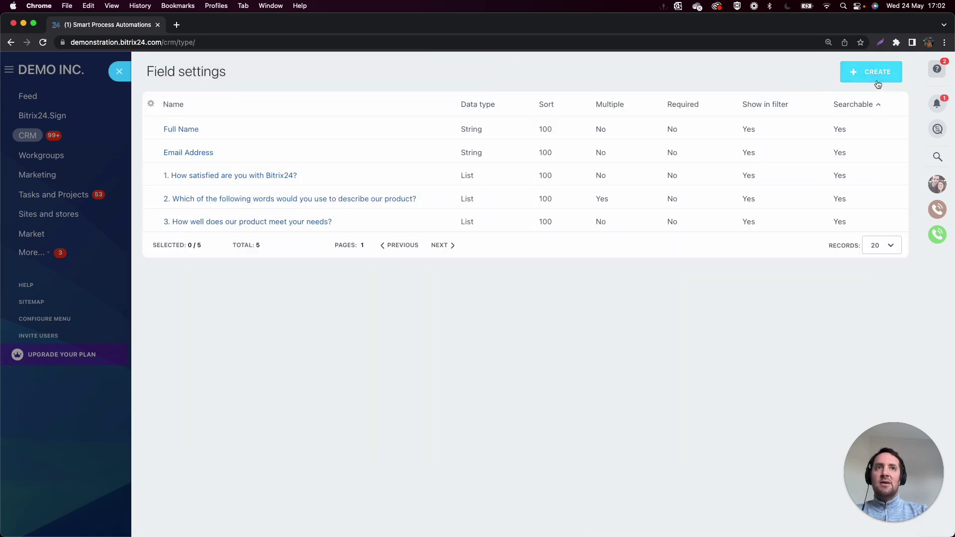
Create a List field named '4. Which 1 of these 3 features are the most valuable to you?'.
{"action": "left_click", "coordinate": [877, 84]}
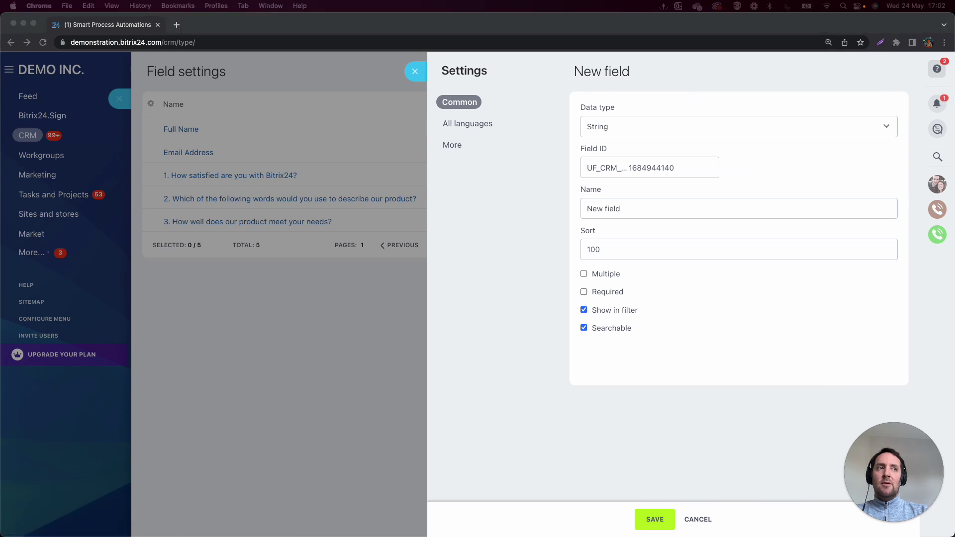
{"action": "left_click", "coordinate": [645, 130]}
{"action": "left_click", "coordinate": [619, 239]}
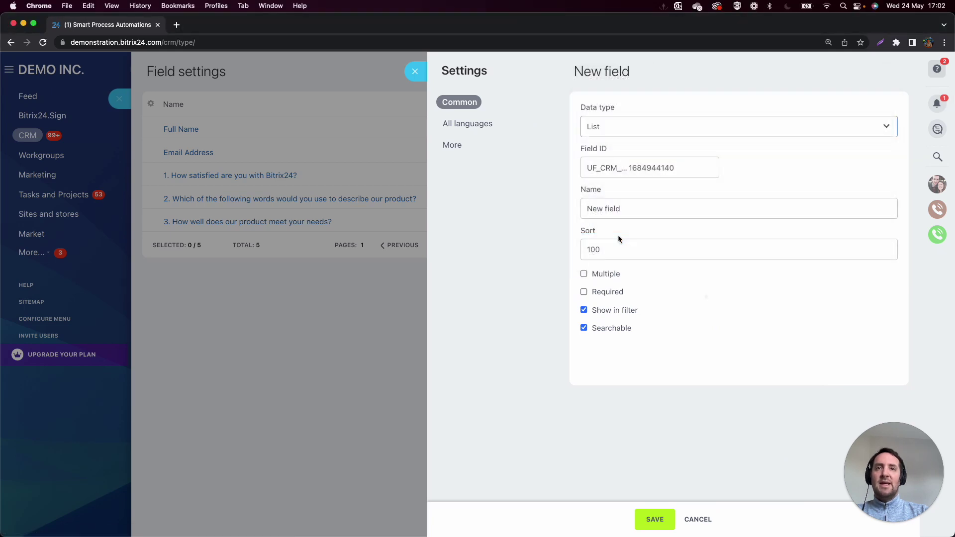
{"action": "triple_click", "coordinate": [650, 208]}
{"action": "type", "text": "4. Which 1 of these 3 features are the most valuable to you?"}
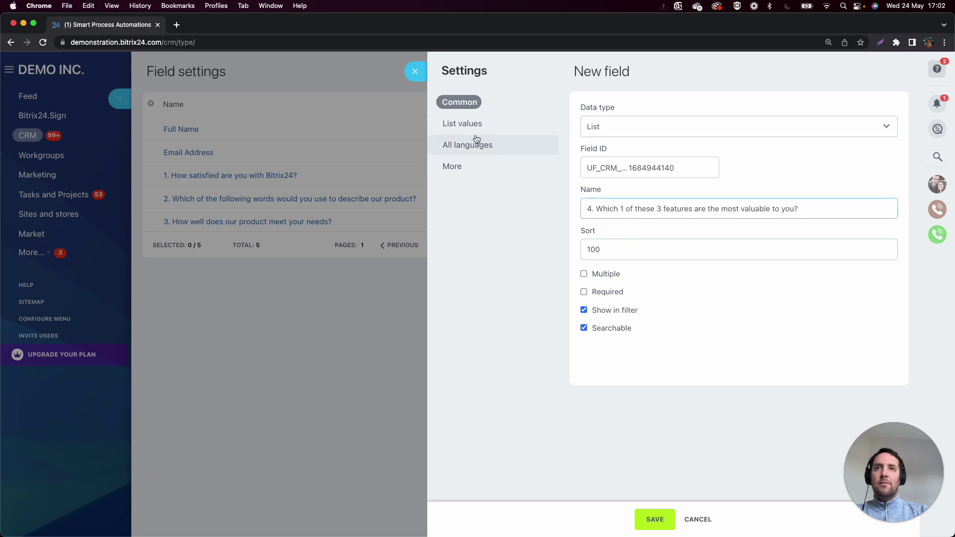
Add values CRM, Projects & Tasks, and Communication, then save the field.
{"action": "left_click", "coordinate": [464, 125]}
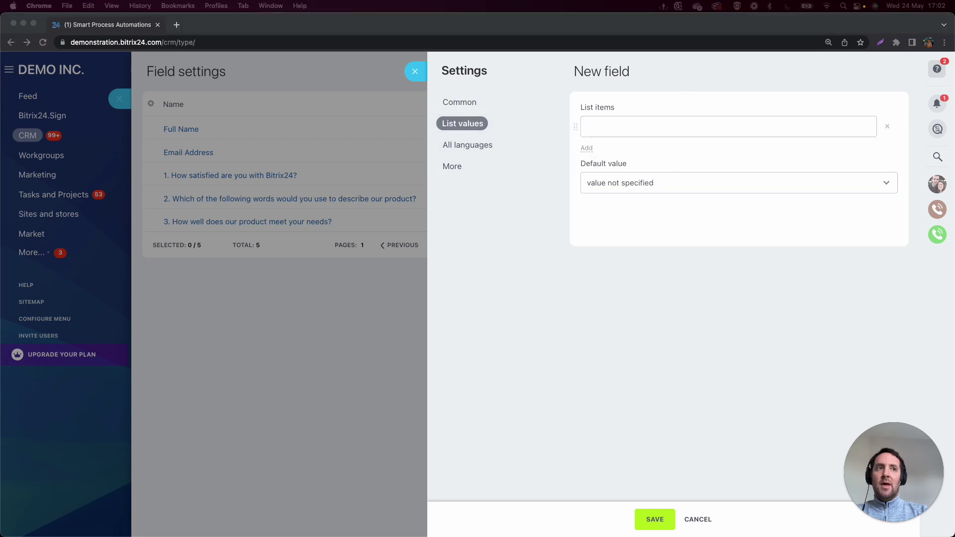
{"action": "left_click", "coordinate": [628, 131]}
{"action": "type", "text": "CRM"}
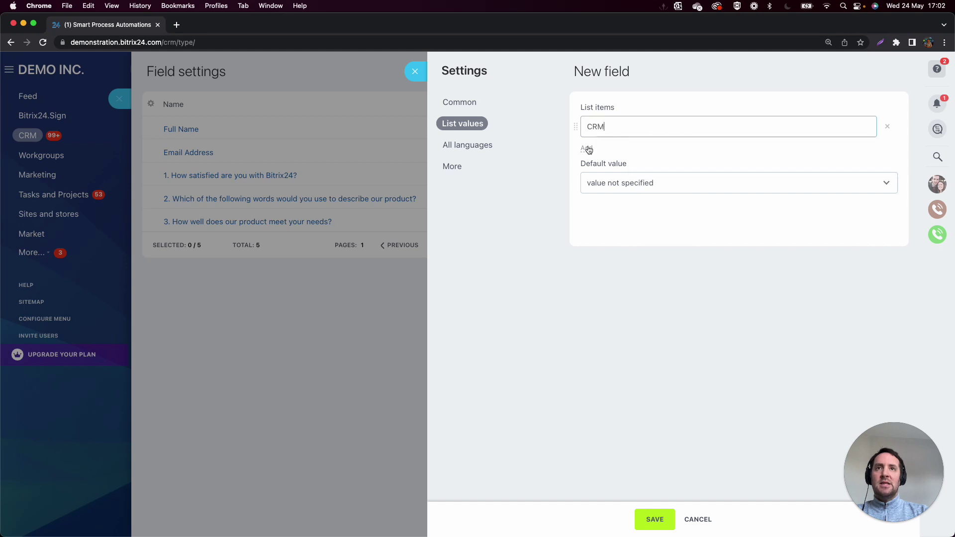
{"action": "key", "text": "Return"}
{"action": "key", "text": "super+Tab"}
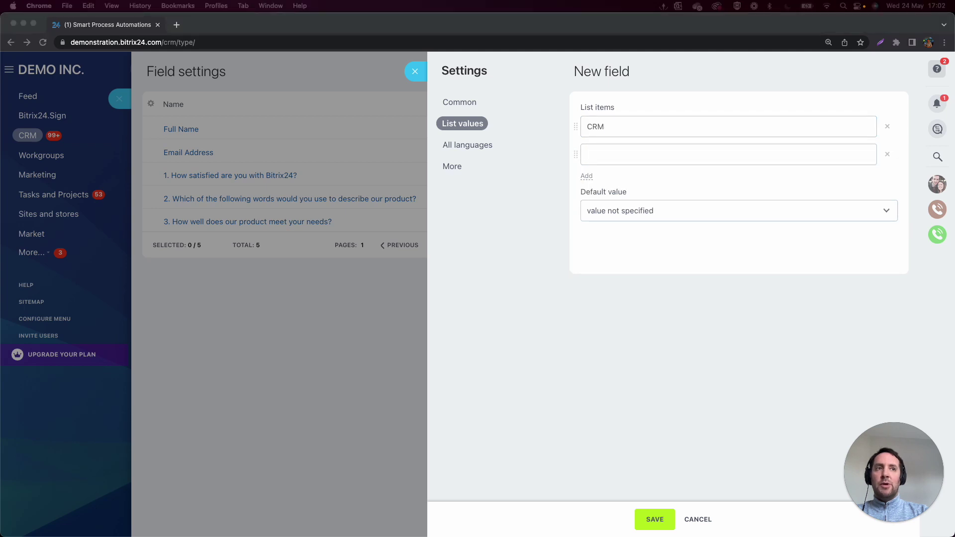
{"action": "left_click", "coordinate": [596, 154]}
{"action": "type", "text": "Projects & Tasks"}
{"action": "key", "text": "Return"}
{"action": "key", "text": "super+Tab"}
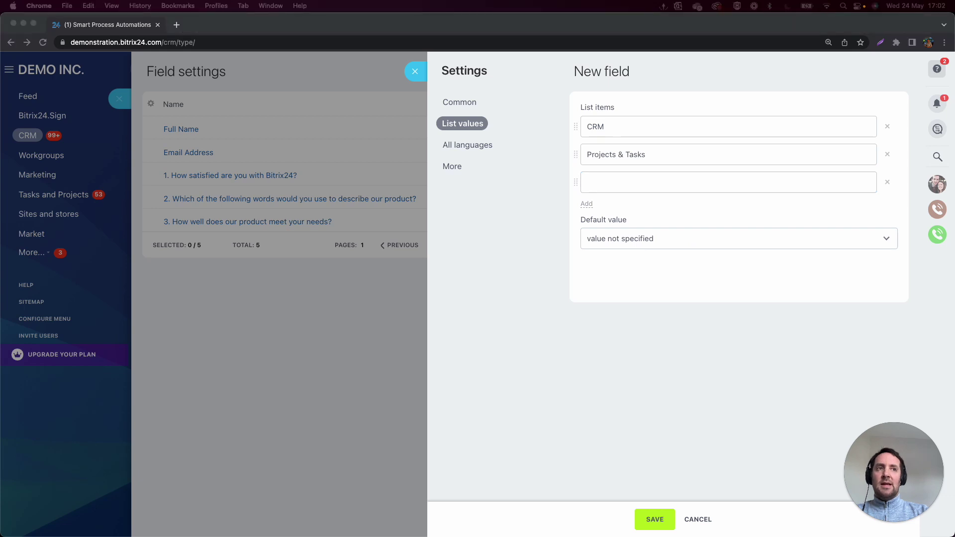
{"action": "left_click", "coordinate": [603, 180]}
{"action": "type", "text": "Communication"}
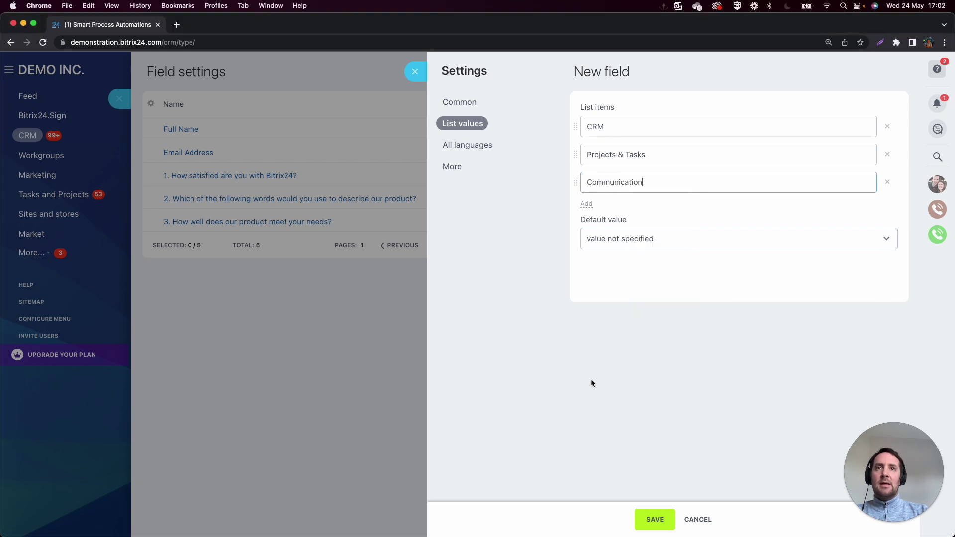
{"action": "left_click", "coordinate": [590, 379]}
{"action": "left_click", "coordinate": [654, 517]}
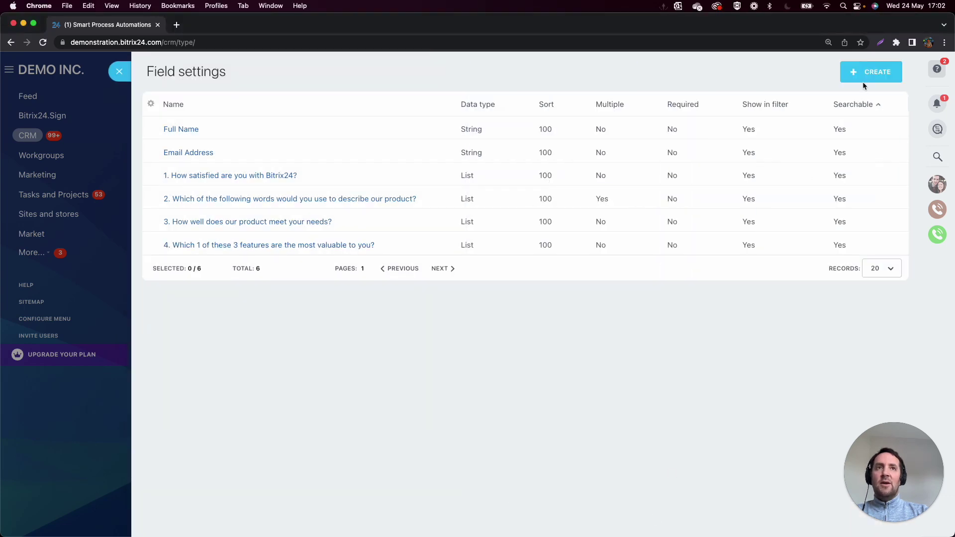
Create the question 5 string field about what to change, with Row count 10, and save.
{"action": "left_click", "coordinate": [868, 75]}
{"action": "key", "text": "super+Tab"}
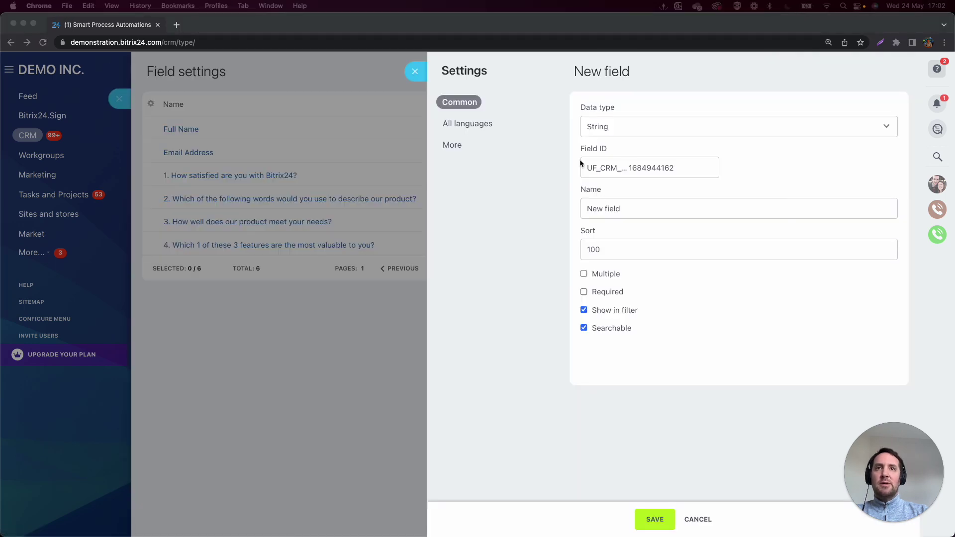
{"action": "key", "text": "super+Tab"}
{"action": "triple_click", "coordinate": [650, 208]}
{"action": "type", "text": "5. If you could change just one thing about our product, what would it be?"}
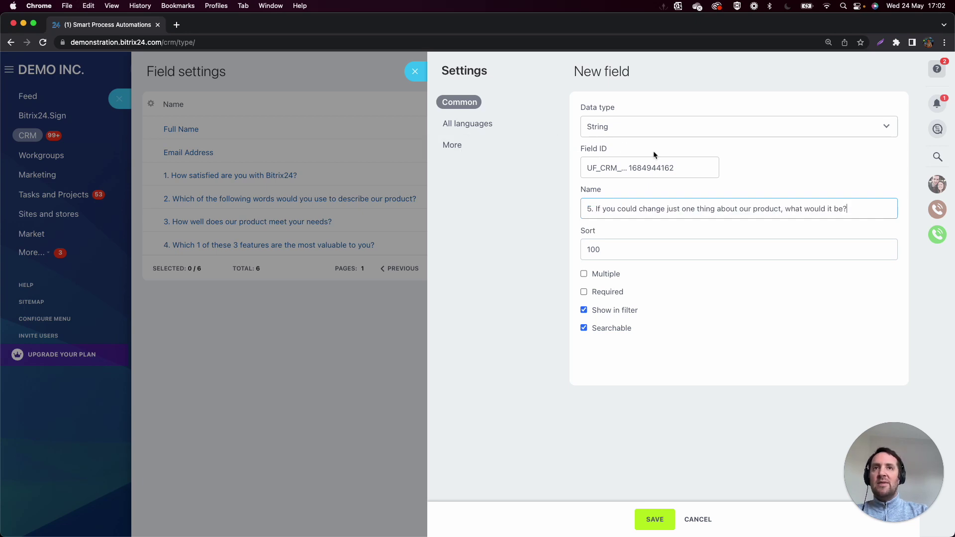
{"action": "left_click", "coordinate": [476, 151]}
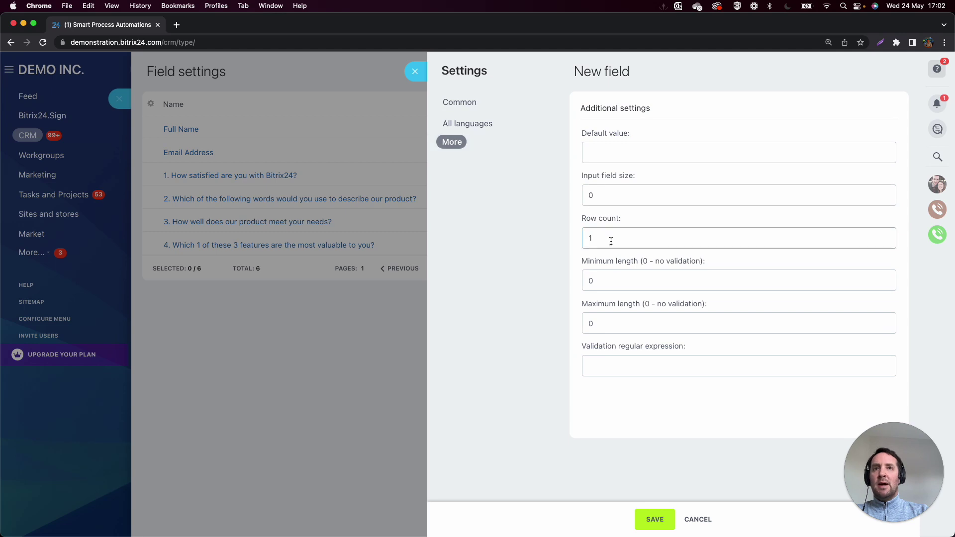
{"action": "type", "text": "0"}
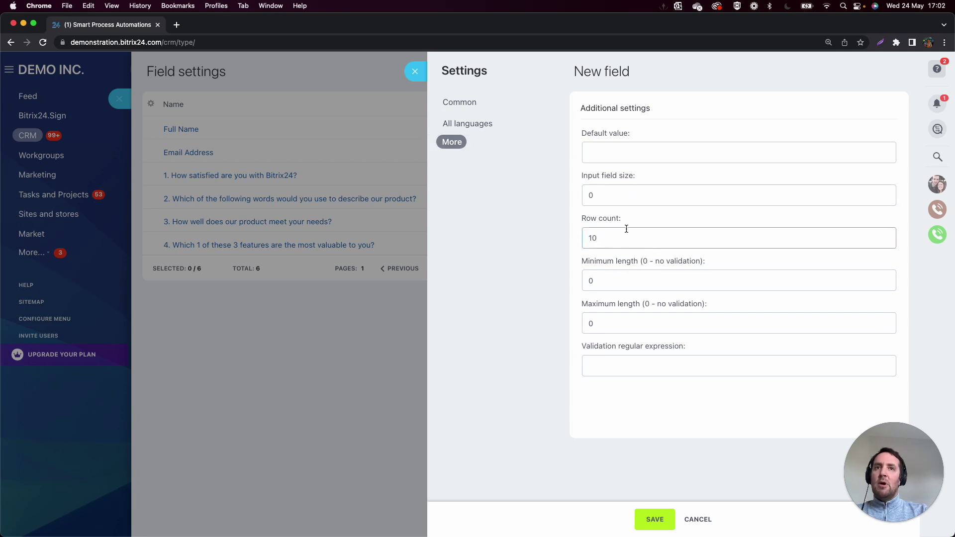
{"action": "left_click", "coordinate": [652, 521]}
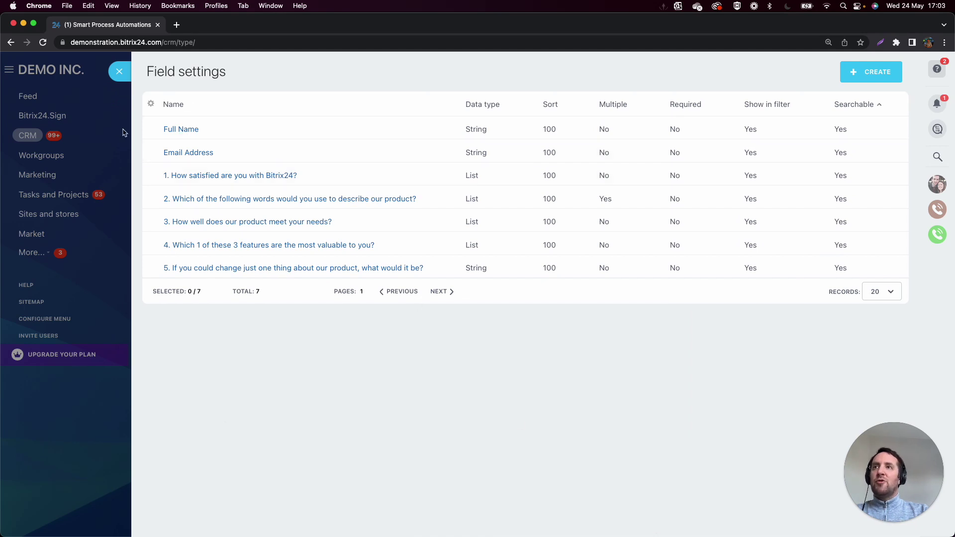
Leave the survey field list, go to the Survey smart process and bring up its pipeline options.
{"action": "left_click", "coordinate": [120, 73]}
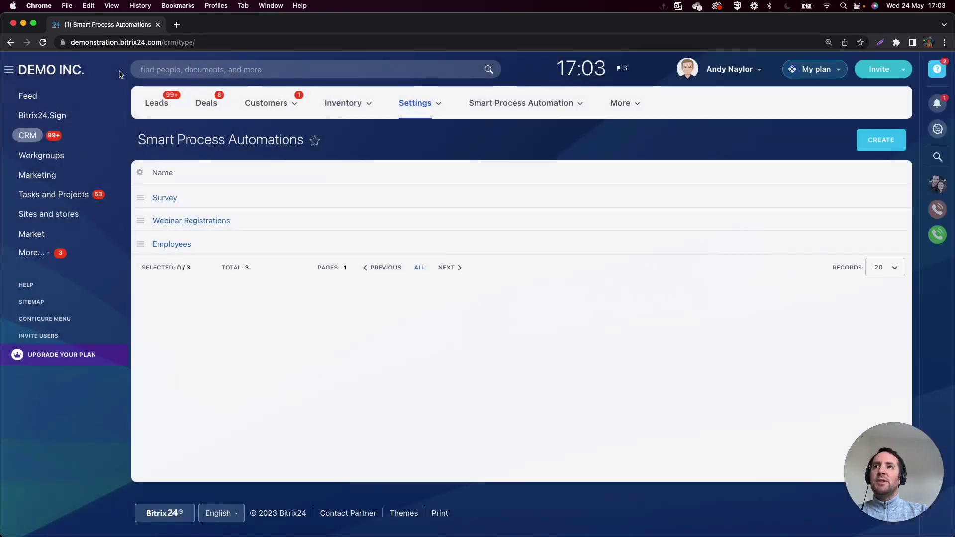
{"action": "left_click", "coordinate": [164, 201]}
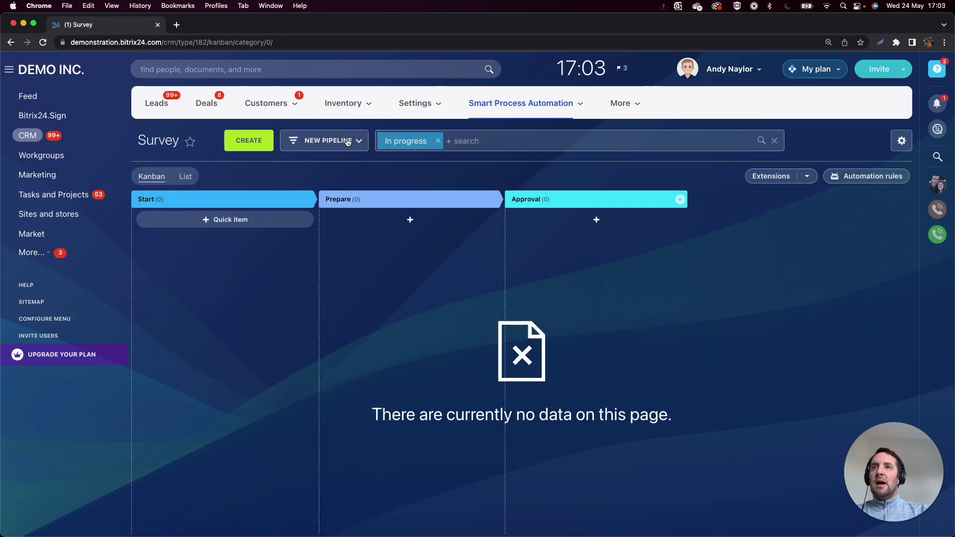
{"action": "left_click", "coordinate": [316, 144]}
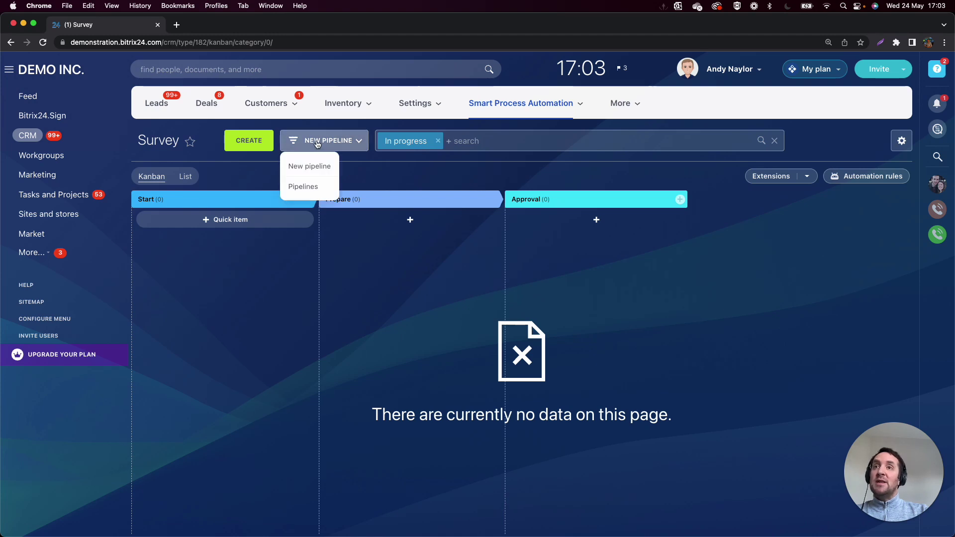
Rename the Survey pipeline 'New pipeline' to 'Bitrix24 Satisfaction' and go back to its kanban board.
{"action": "left_click", "coordinate": [304, 187]}
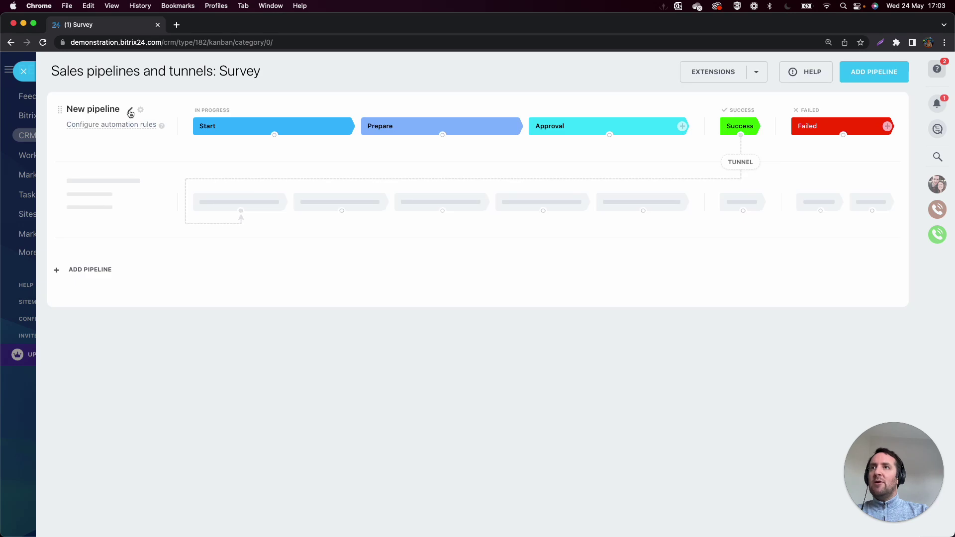
{"action": "left_click", "coordinate": [130, 113]}
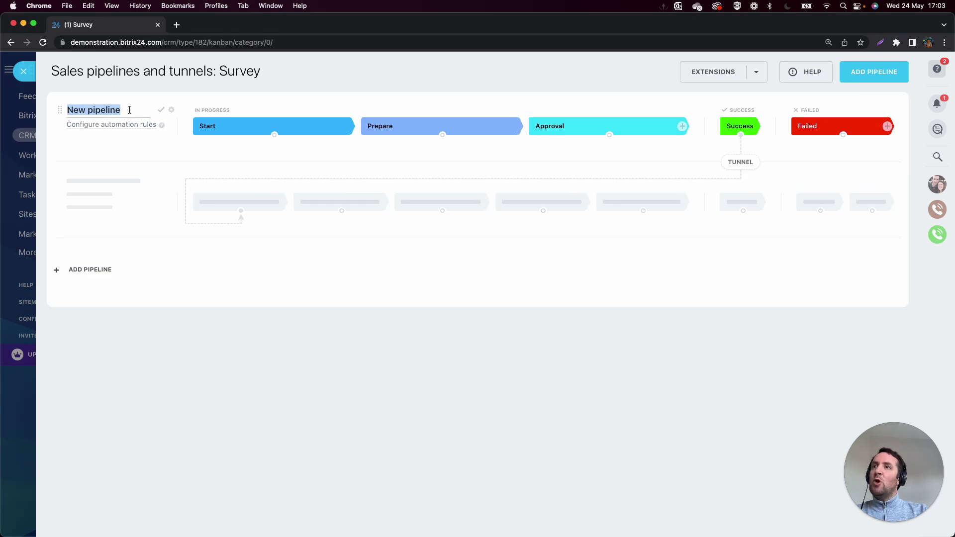
{"action": "type", "text": "Bitrix24 Sa"}
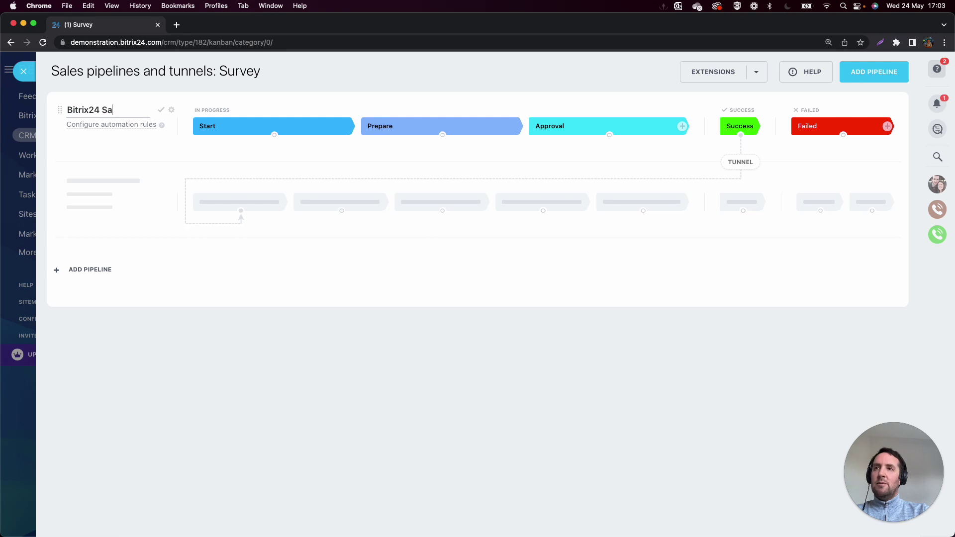
{"action": "type", "text": "tisfaction"}
{"action": "key", "text": "Return"}
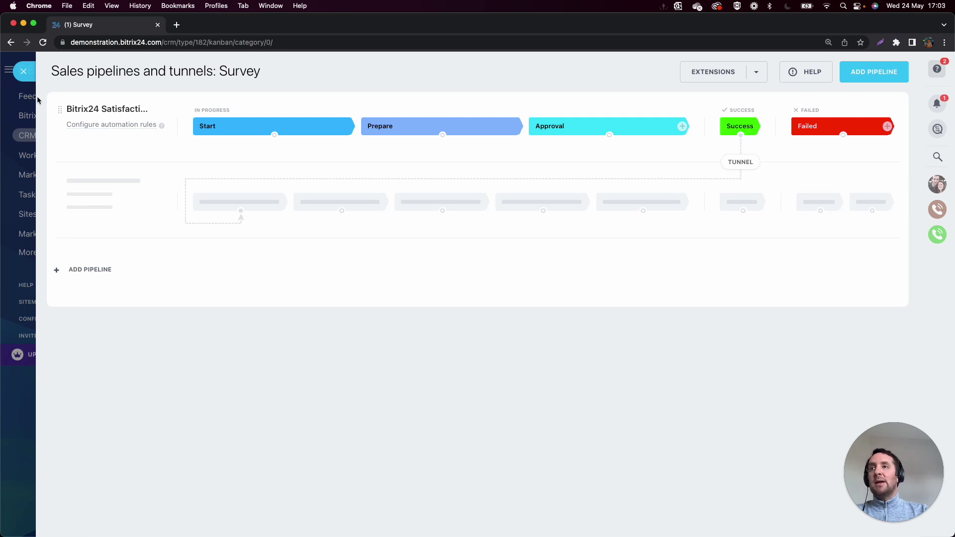
{"action": "left_click", "coordinate": [26, 76]}
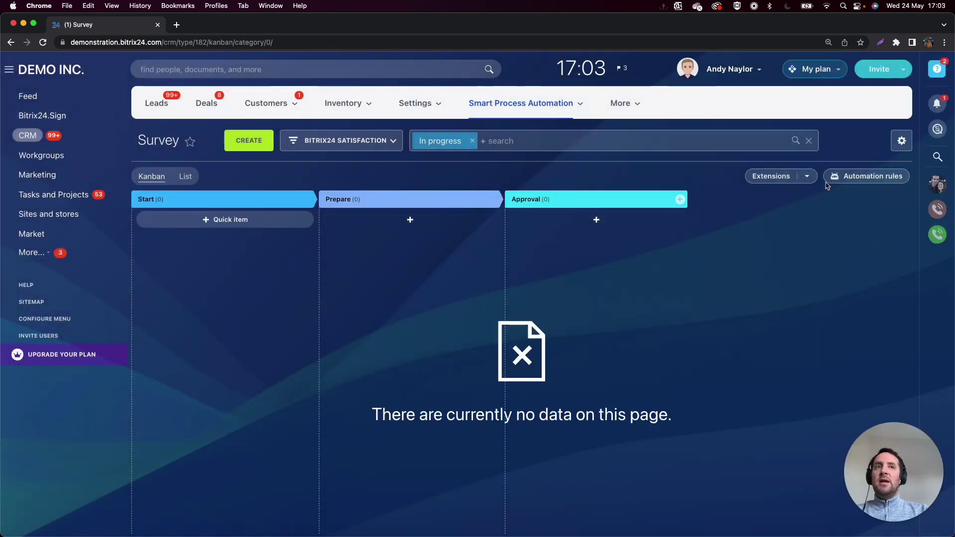
Check the board settings and pipeline list, then create a new Survey item in Bitrix24 Satisfaction.
{"action": "left_click", "coordinate": [901, 141]}
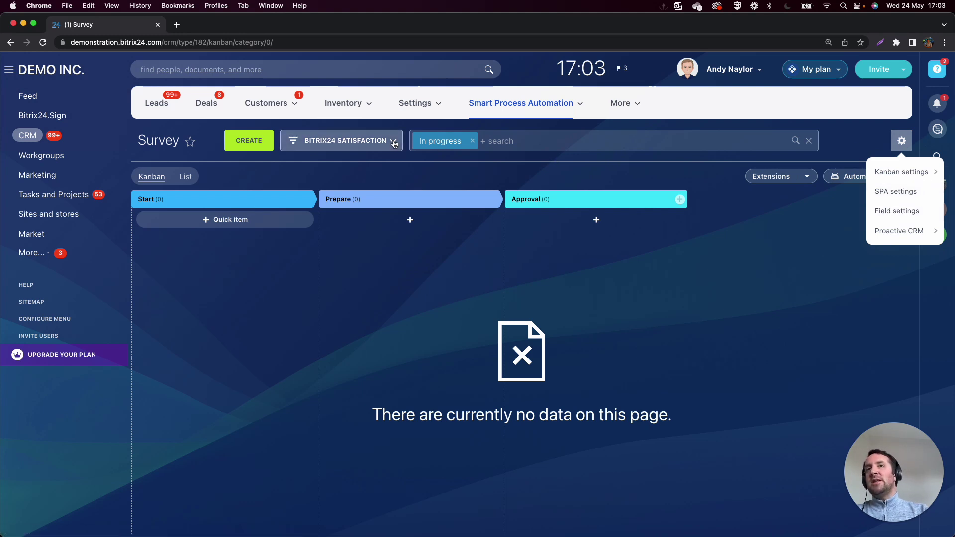
{"action": "left_click", "coordinate": [394, 144]}
{"action": "left_click", "coordinate": [348, 330]}
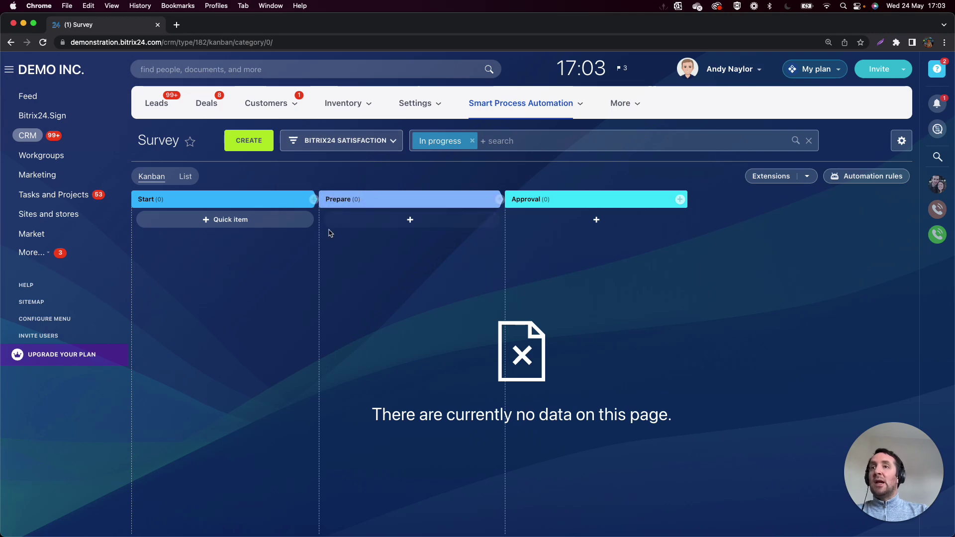
{"action": "left_click", "coordinate": [250, 143]}
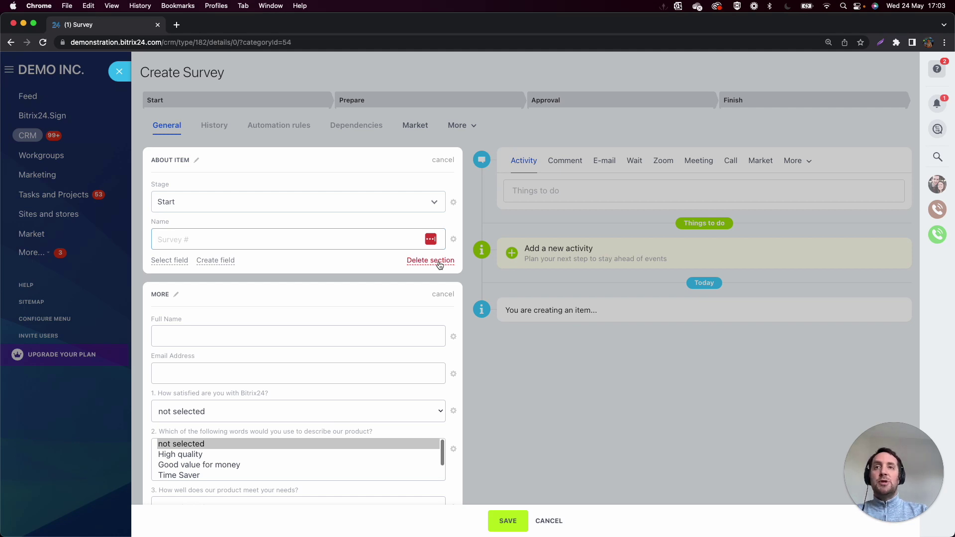
Delete the About Item section and change question 2's field to a multiselect list.
{"action": "left_click", "coordinate": [439, 262]}
{"action": "left_click", "coordinate": [509, 328]}
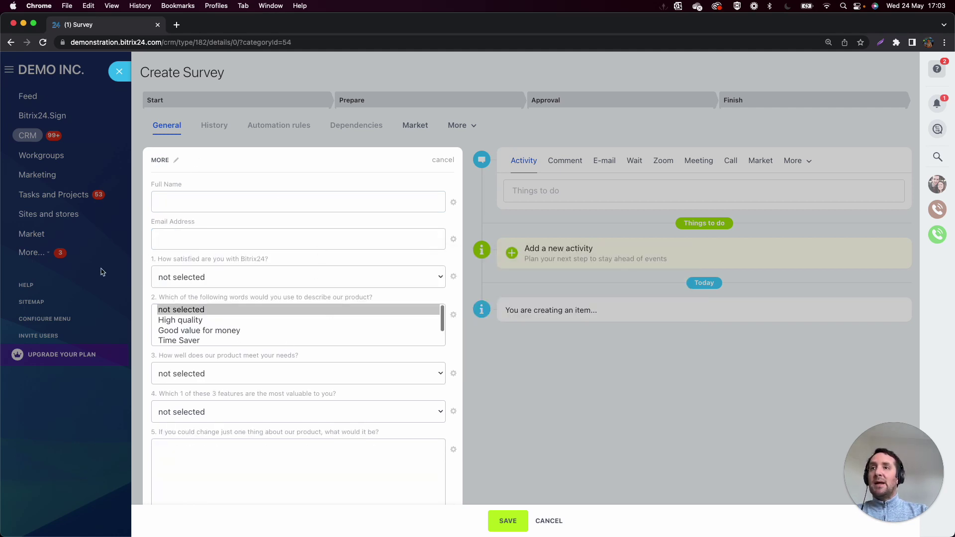
{"action": "left_click", "coordinate": [453, 316]}
{"action": "left_click", "coordinate": [472, 355]}
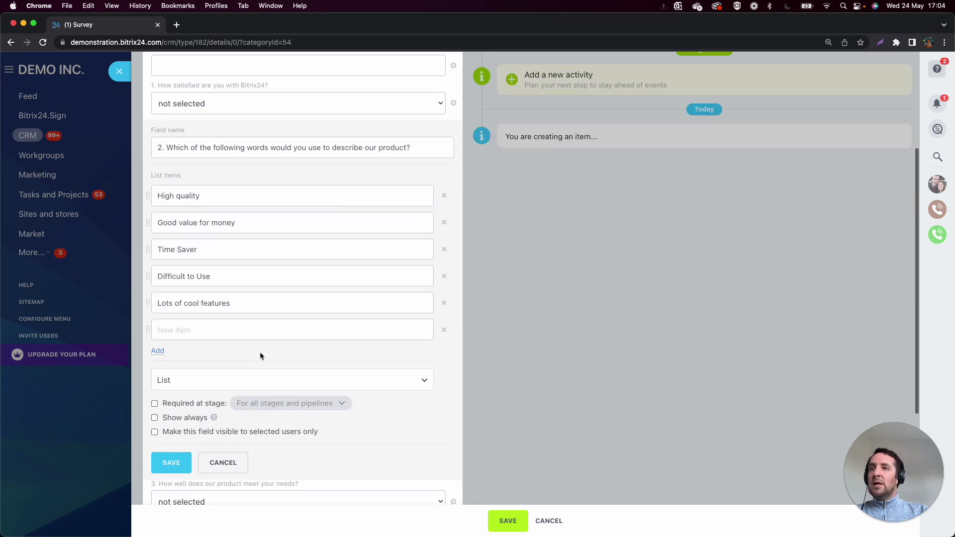
{"action": "scroll", "coordinate": [260, 351], "scroll_direction": "down", "scroll_amount": 3}
{"action": "left_click", "coordinate": [199, 300]}
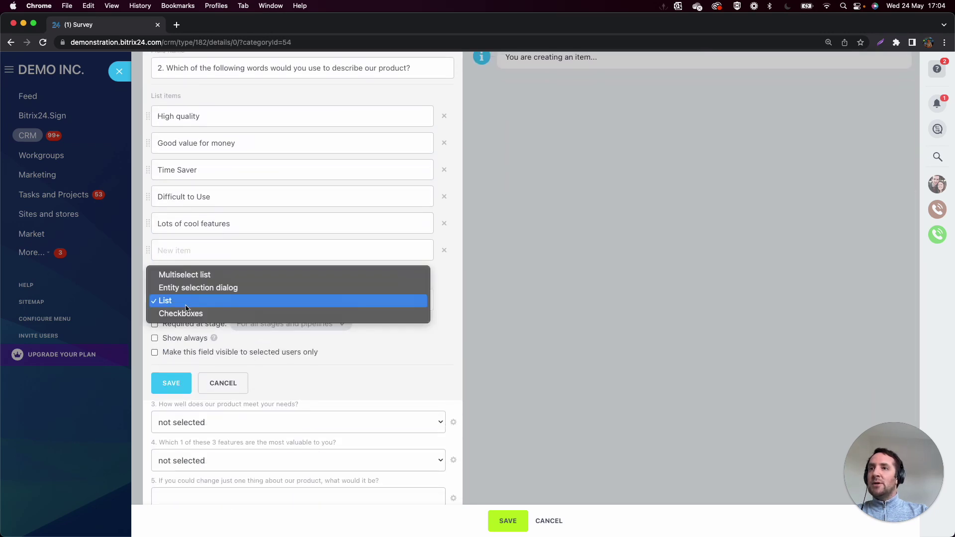
{"action": "left_click", "coordinate": [187, 277]}
{"action": "left_click", "coordinate": [179, 382]}
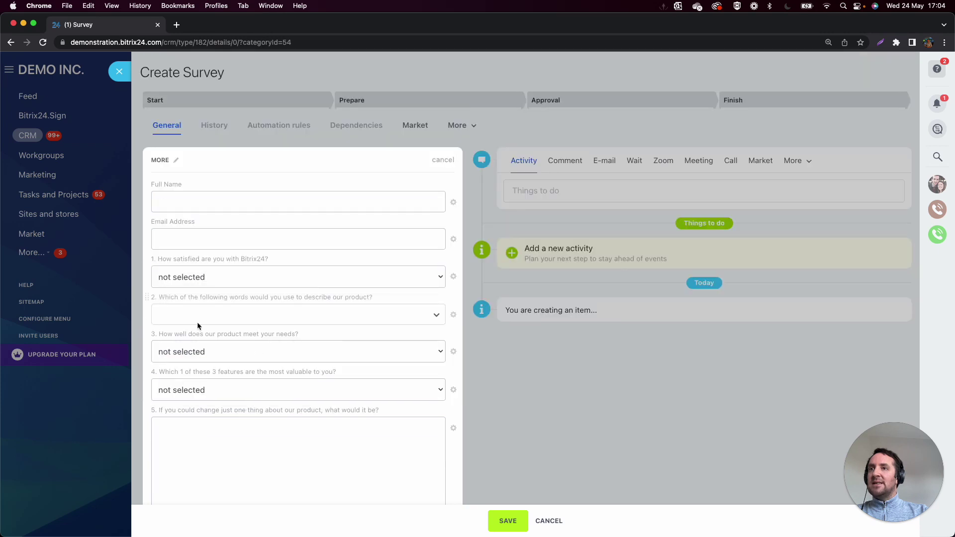
Rename the MORE section, then close the blank Create Survey form.
{"action": "left_click", "coordinate": [176, 160]}
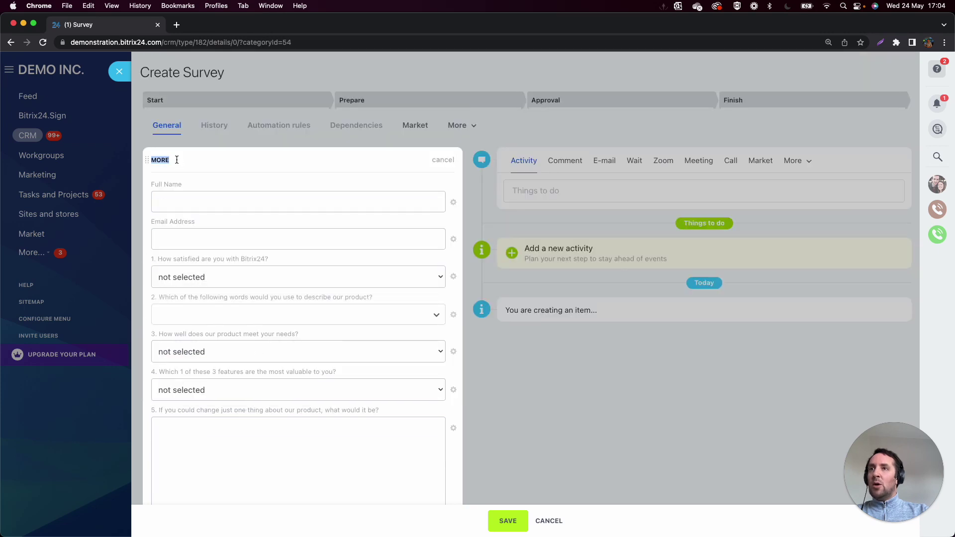
{"action": "type", "text": "s"}
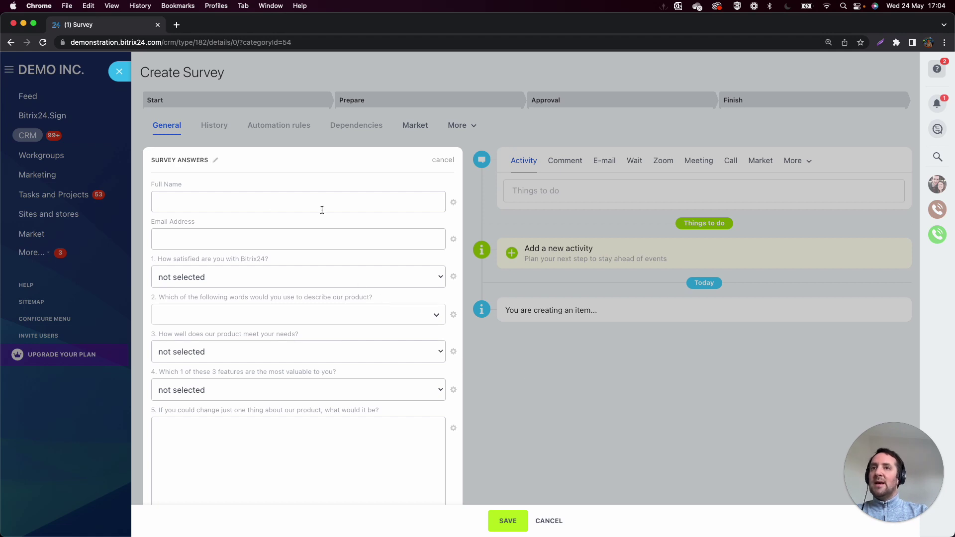
{"action": "scroll", "coordinate": [356, 322], "scroll_direction": "down", "scroll_amount": 3}
{"action": "scroll", "coordinate": [356, 321], "scroll_direction": "up", "scroll_amount": 3}
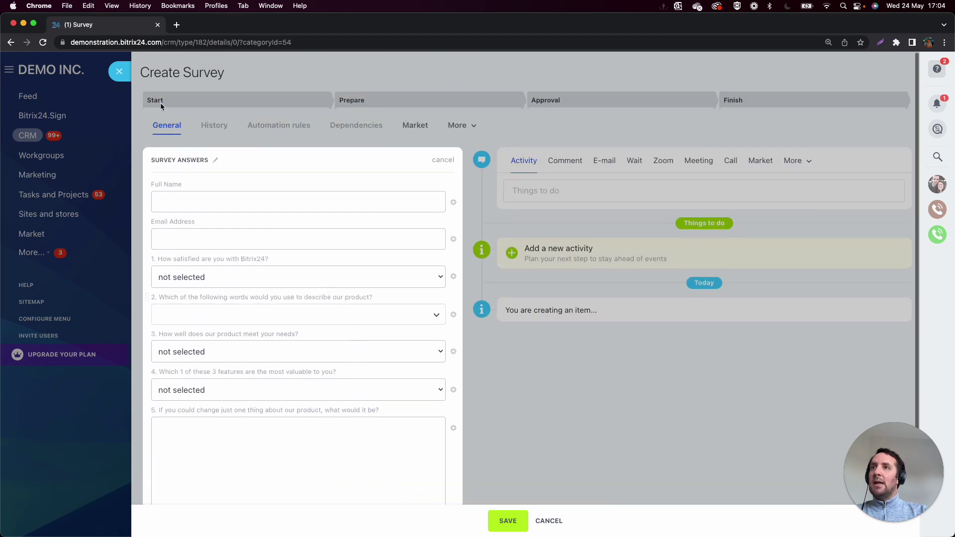
{"action": "left_click", "coordinate": [119, 72]}
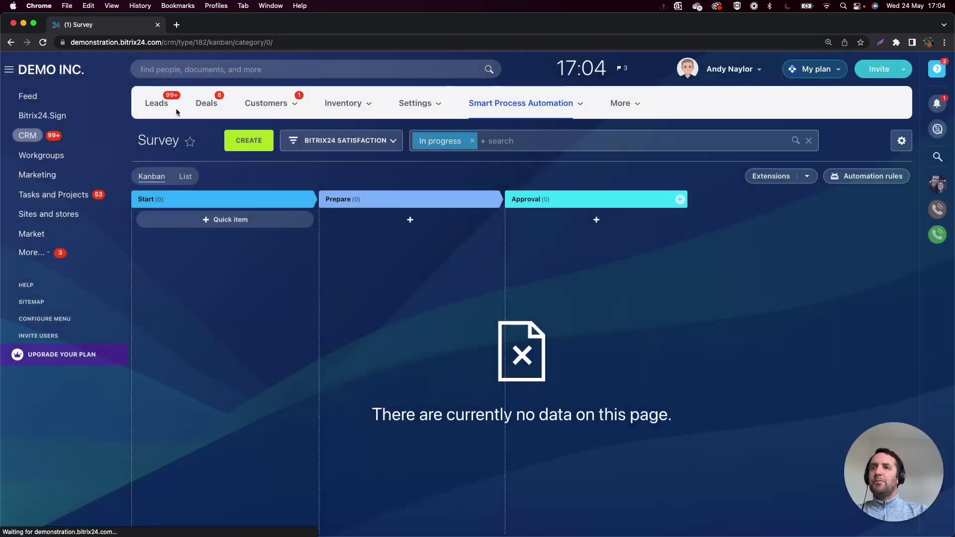
Rename stages Start, Prepare and Approval to New Survey, Email Sent and Follow Up.
{"action": "left_click", "coordinate": [302, 203]}
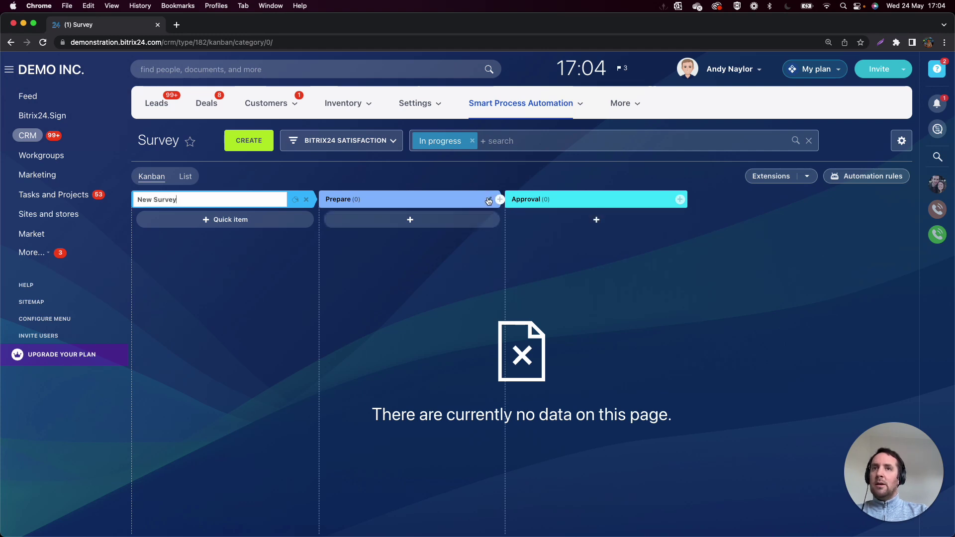
{"action": "left_click", "coordinate": [487, 201]}
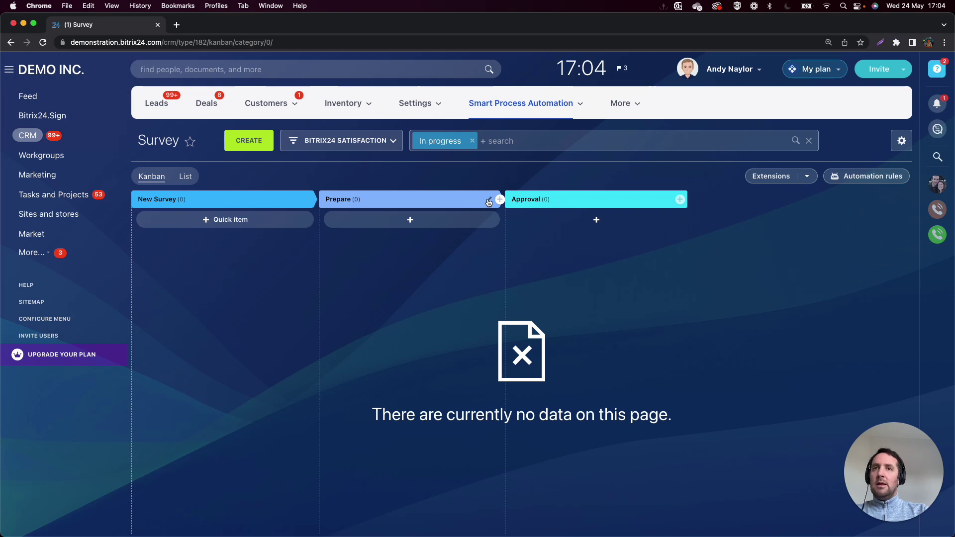
{"action": "left_click", "coordinate": [478, 200]}
{"action": "key", "text": "super+a"}
{"action": "type", "text": "Email Sent"}
{"action": "key", "text": "Return"}
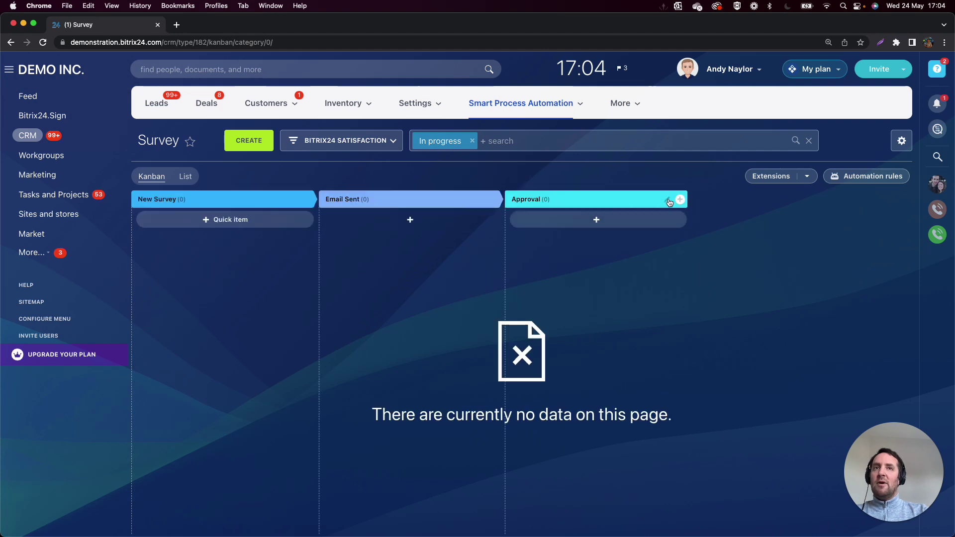
{"action": "left_click", "coordinate": [667, 200]}
{"action": "key", "text": "super+a"}
{"action": "type", "text": "F"}
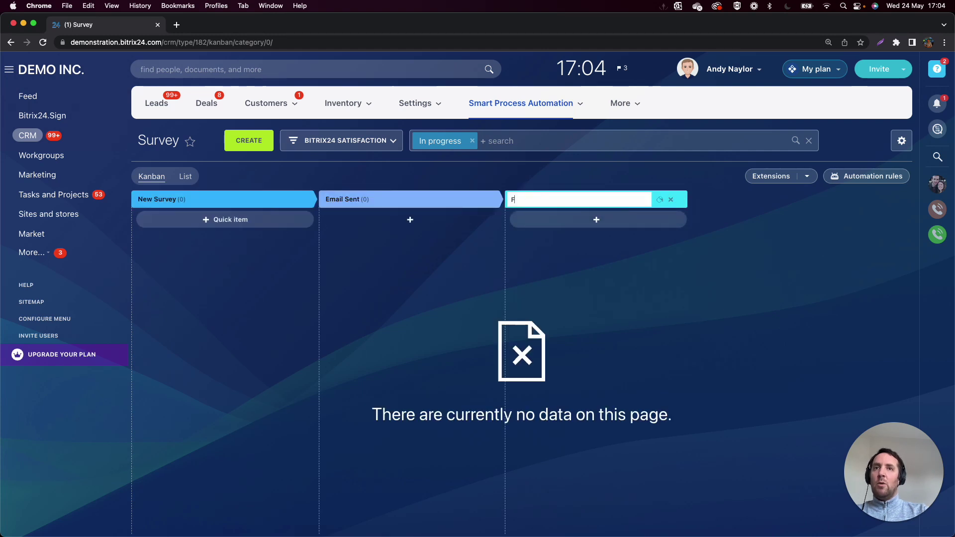
{"action": "type", "text": "ollow Up"}
{"action": "key", "text": "Return"}
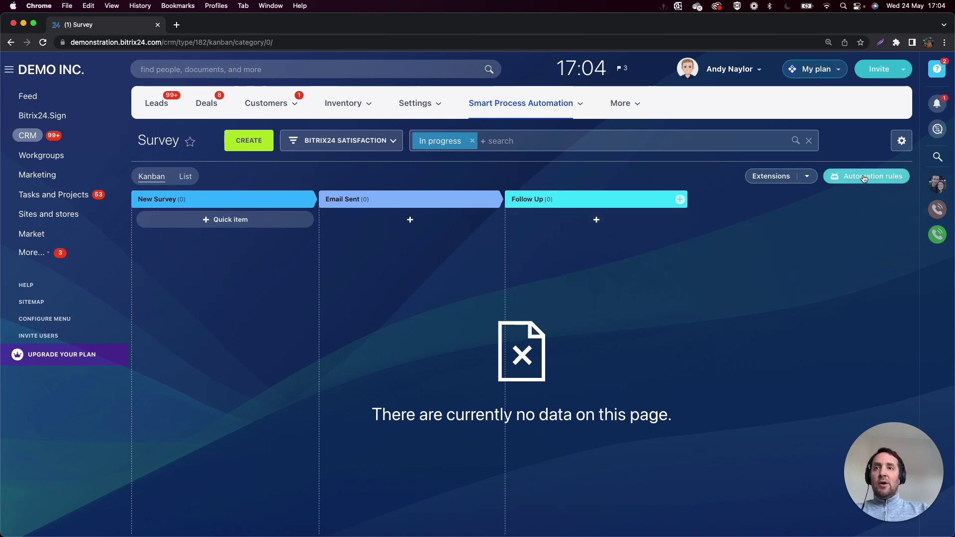
Add a Modify item automation rule to the New Survey stage.
{"action": "left_click", "coordinate": [863, 177]}
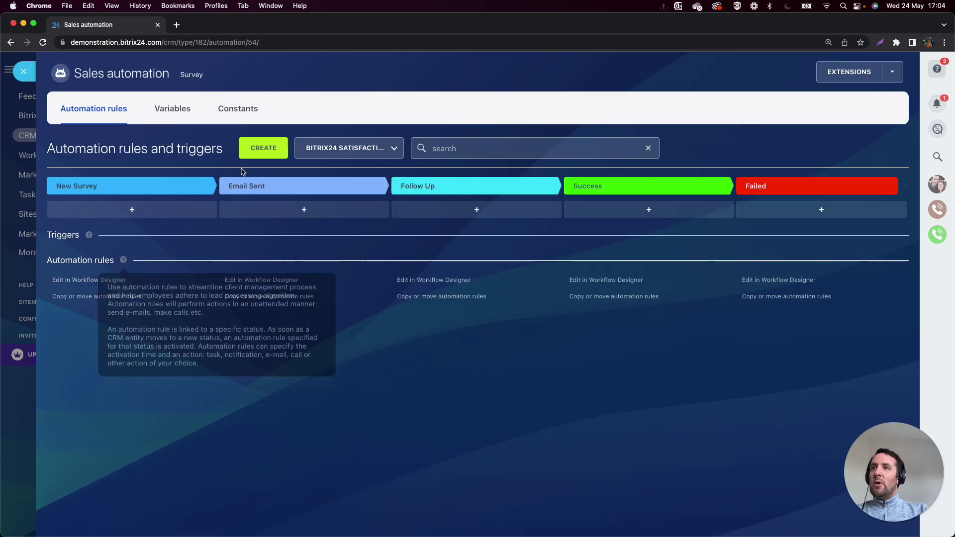
{"action": "left_click", "coordinate": [261, 149]}
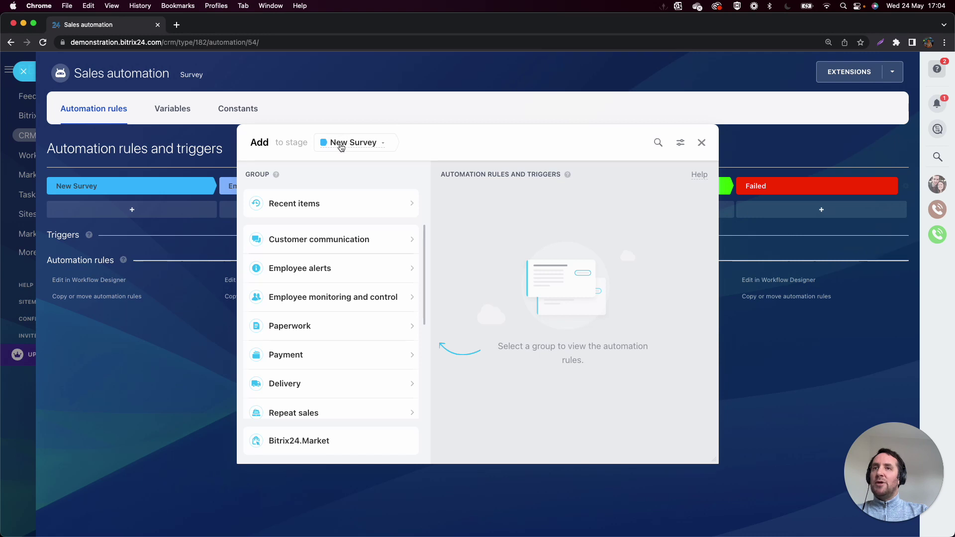
{"action": "left_click", "coordinate": [657, 143]}
{"action": "type", "text": "modify"}
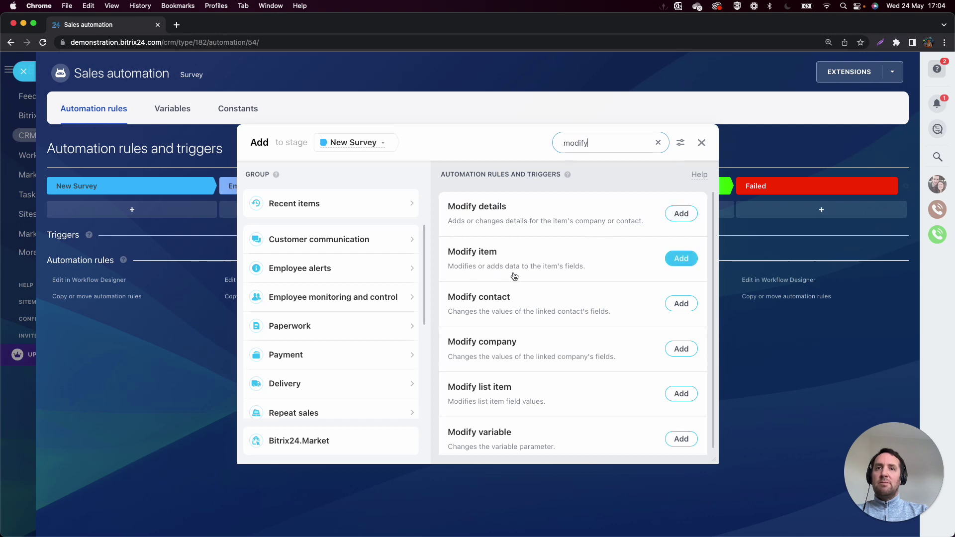
{"action": "left_click", "coordinate": [681, 259]}
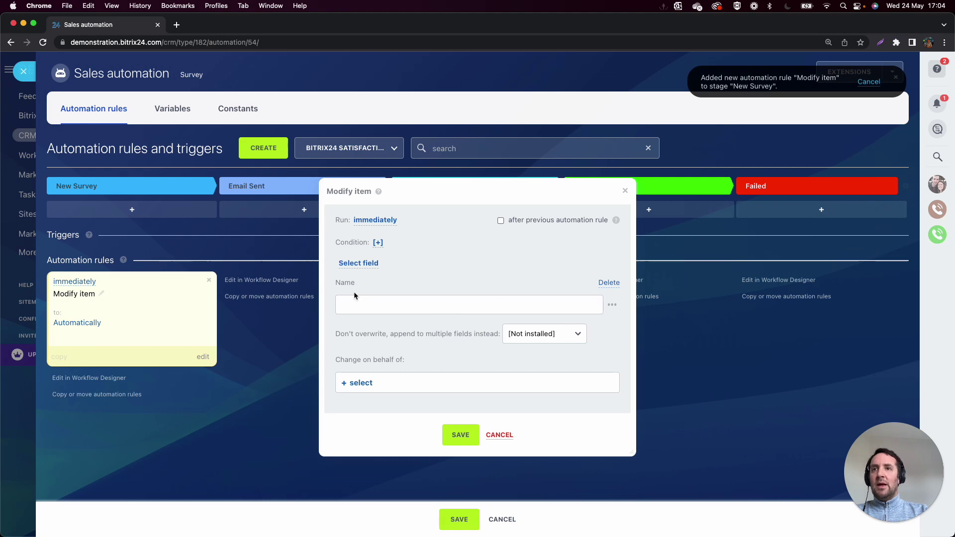
Set the rule's Name value to the {{Full Name}} survey field and save it.
{"action": "left_click_drag", "start_coordinate": [334, 282], "coordinate": [361, 287]}
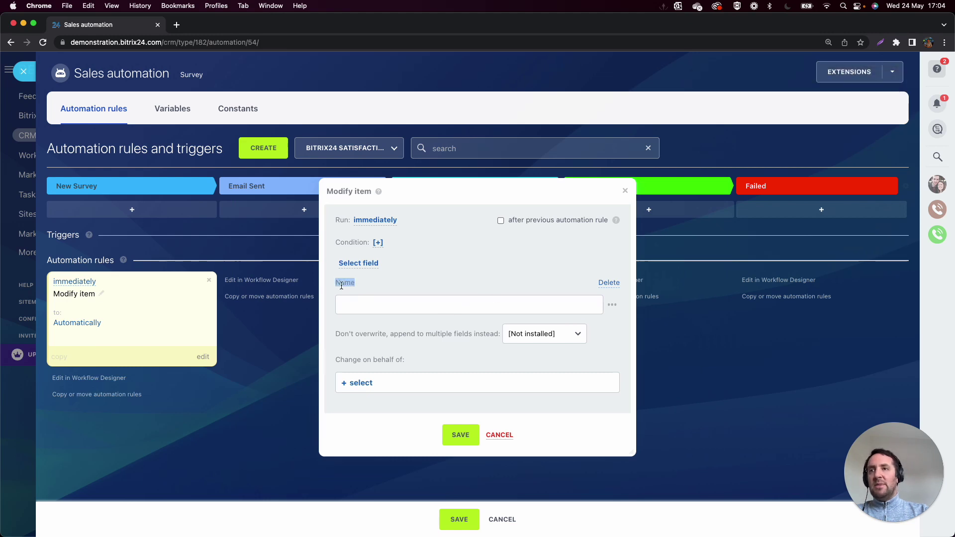
{"action": "left_click", "coordinate": [356, 311]}
{"action": "left_click", "coordinate": [613, 306]}
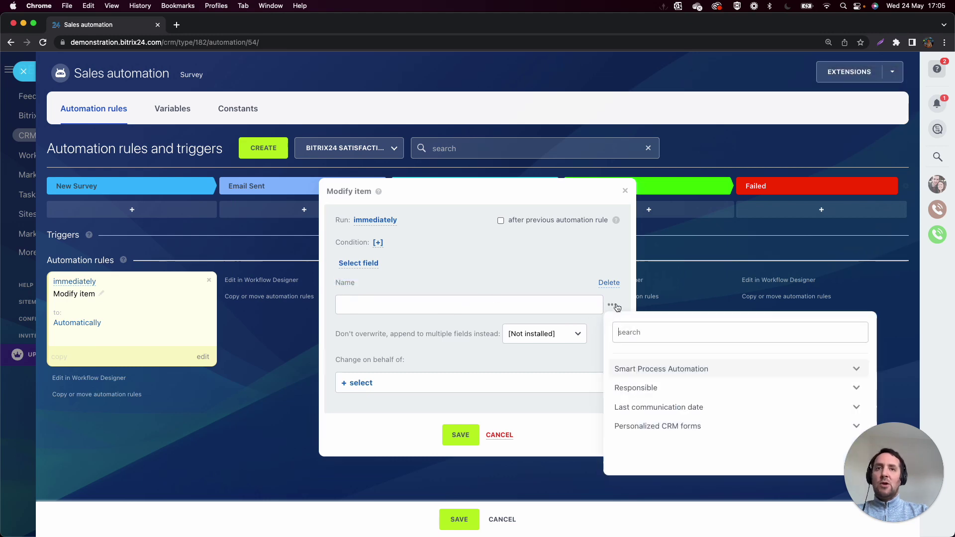
{"action": "left_click", "coordinate": [688, 373]}
{"action": "scroll", "coordinate": [690, 375], "scroll_direction": "down", "scroll_amount": 10}
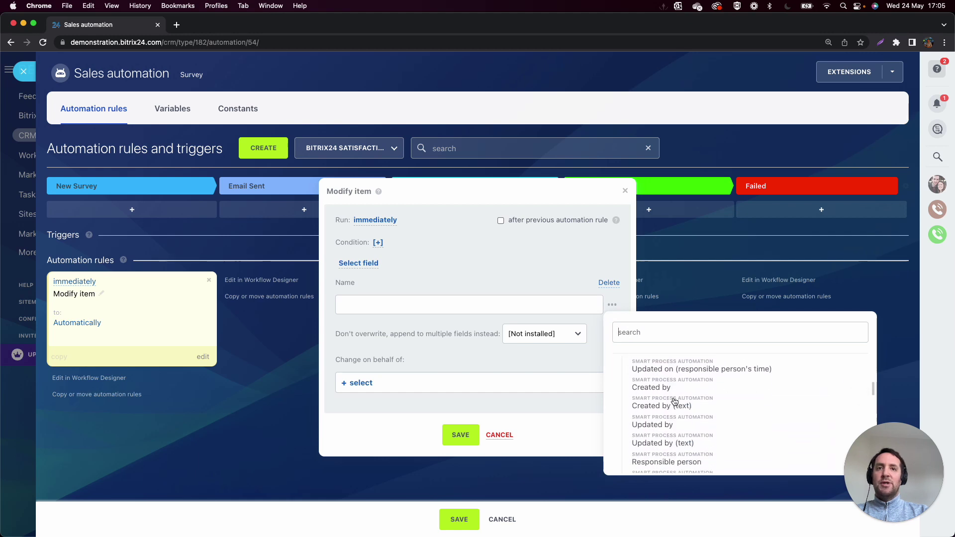
{"action": "scroll", "coordinate": [674, 401], "scroll_direction": "down", "scroll_amount": 10}
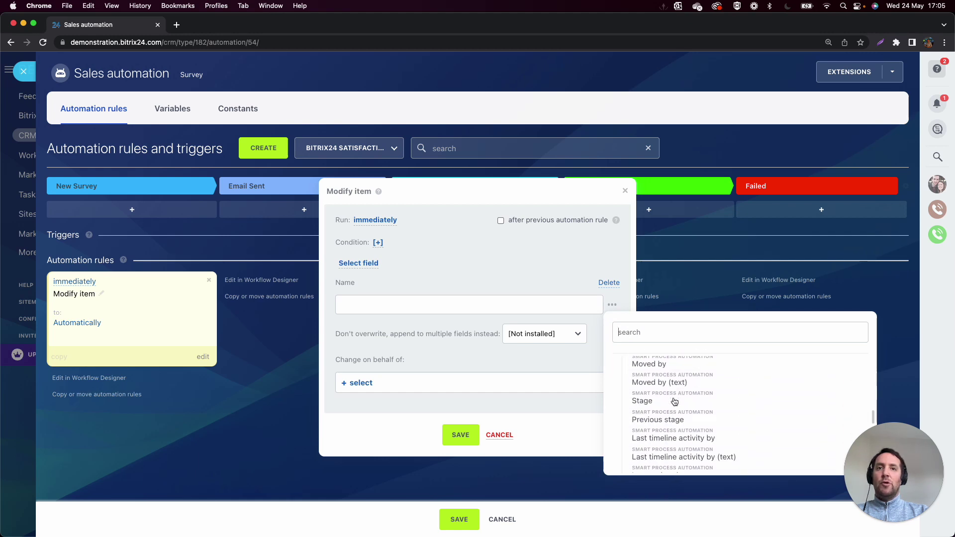
{"action": "scroll", "coordinate": [675, 402], "scroll_direction": "down", "scroll_amount": 6}
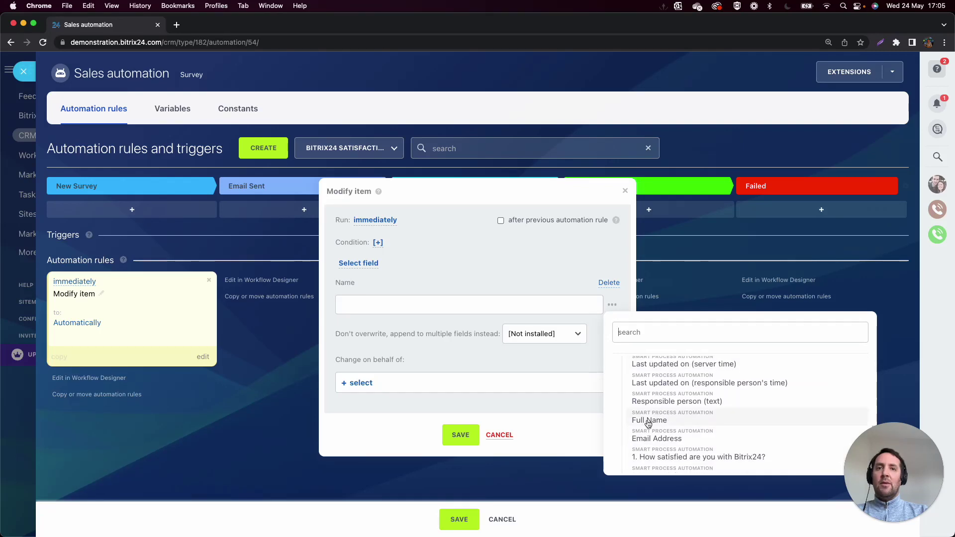
{"action": "left_click", "coordinate": [649, 421]}
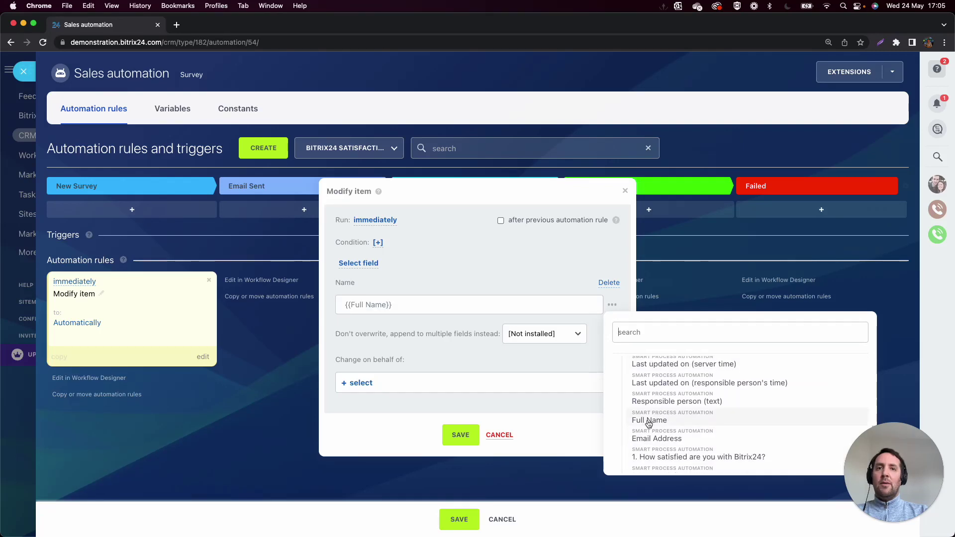
{"action": "left_click", "coordinate": [466, 436]}
Rename the Modify item rule to 'Rename Survey Answer'.
{"action": "left_click", "coordinate": [101, 295]}
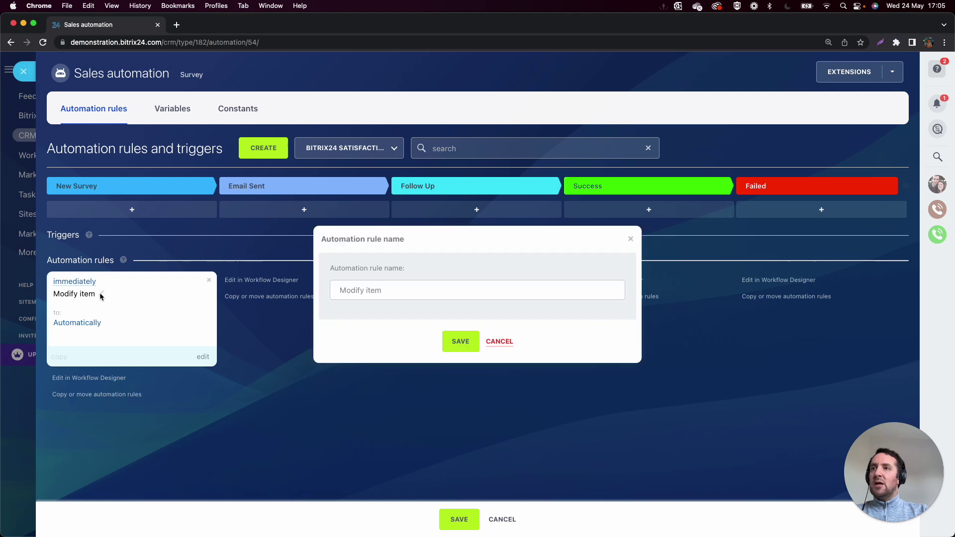
{"action": "left_click_drag", "start_coordinate": [399, 294], "coordinate": [323, 294]}
{"action": "type", "text": "Rena"}
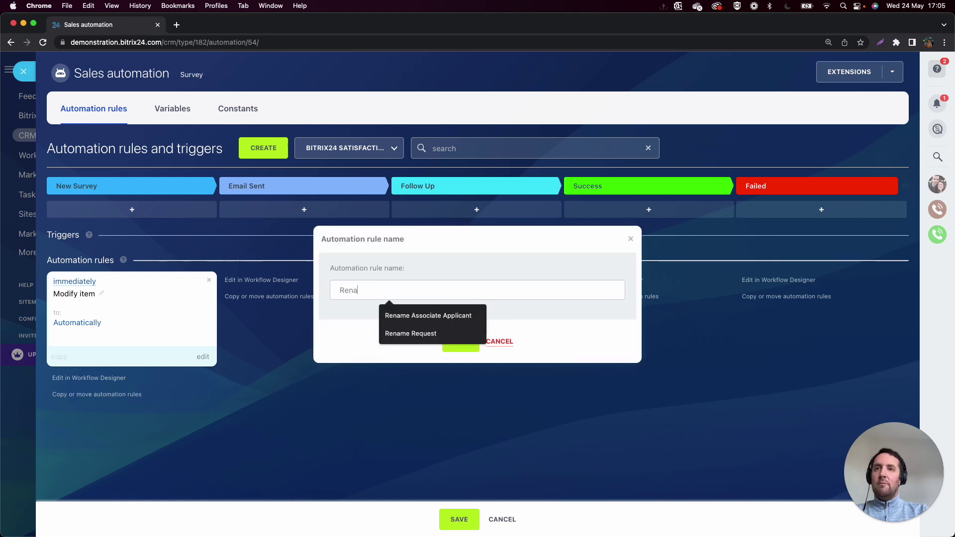
{"action": "type", "text": "me Survey Answer"}
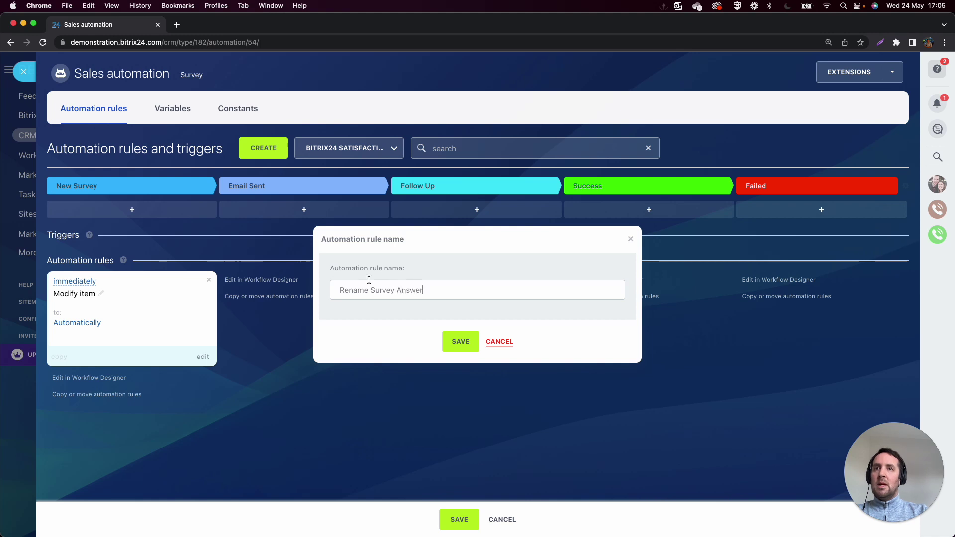
{"action": "left_click", "coordinate": [463, 340]}
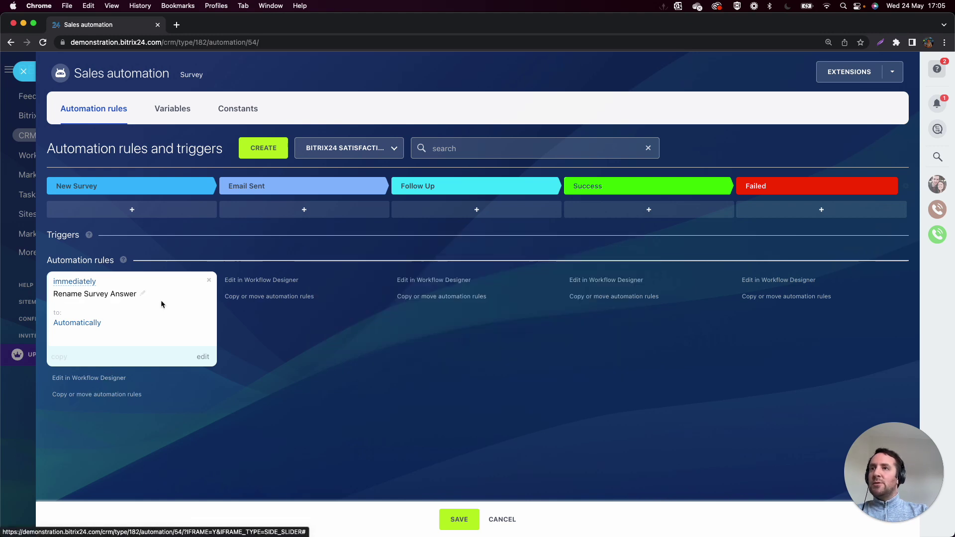
Add a Send email to customer rule to the New Survey stage.
{"action": "left_click", "coordinate": [258, 150]}
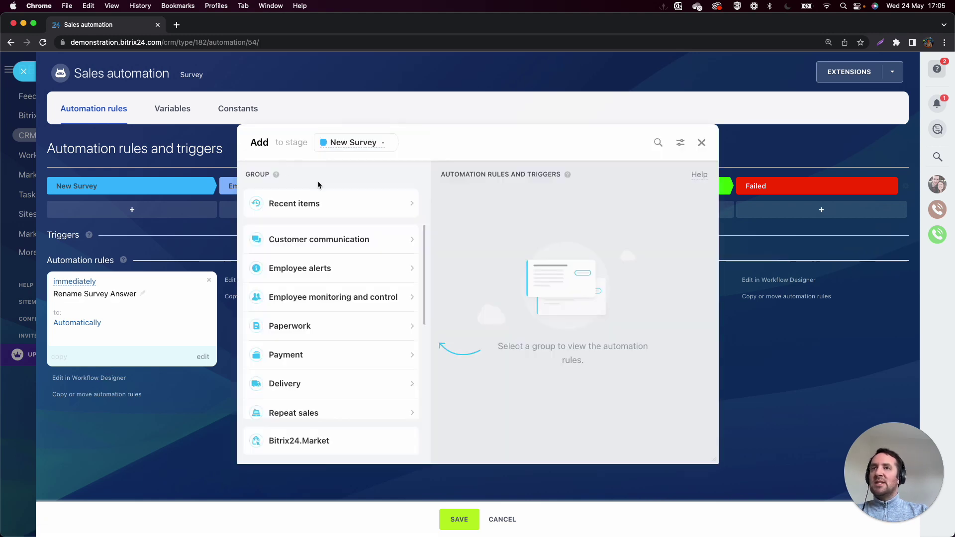
{"action": "left_click", "coordinate": [658, 143]}
{"action": "type", "text": "email"}
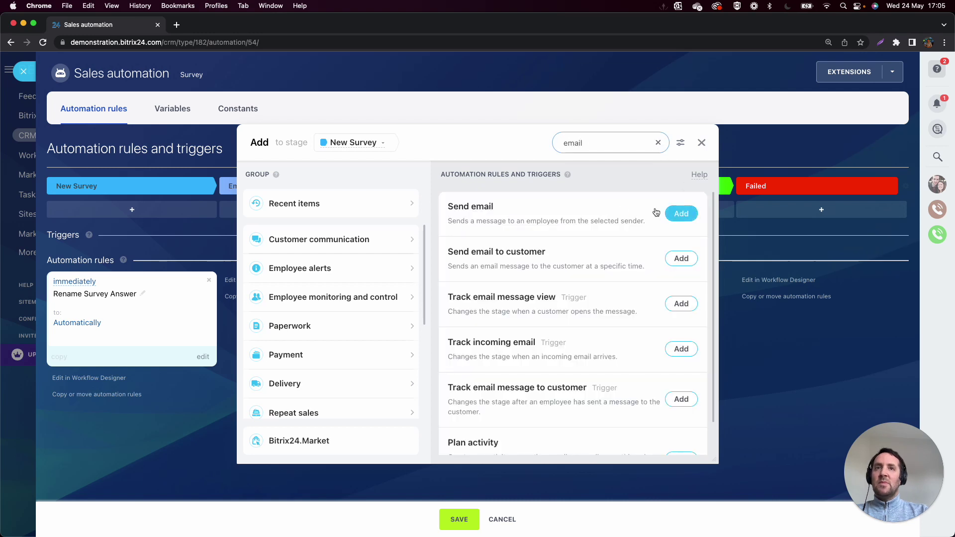
{"action": "left_click", "coordinate": [681, 258]}
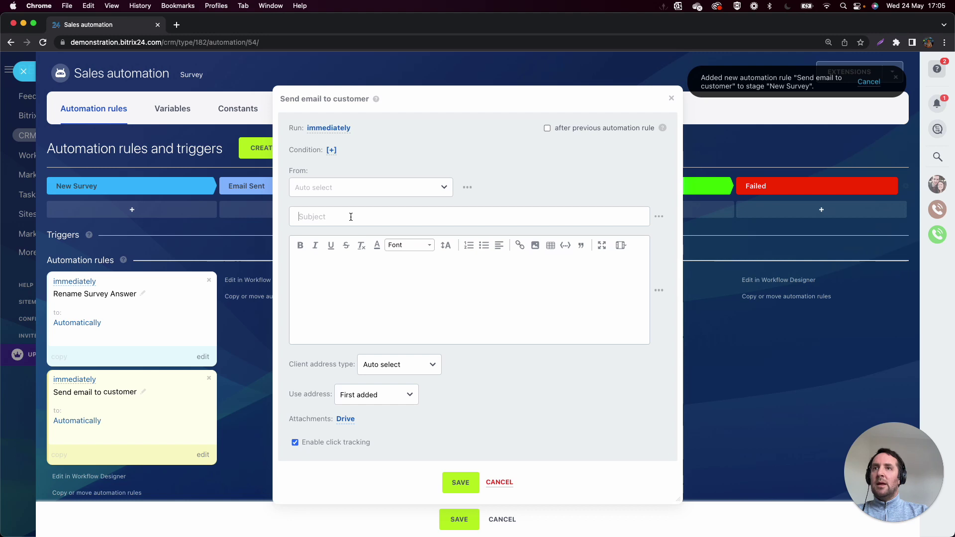
Write subject 'Thank you for submitting the survey!' and a body greeting {{Full Name}} with thanks.
{"action": "type", "text": "Thank you for"}
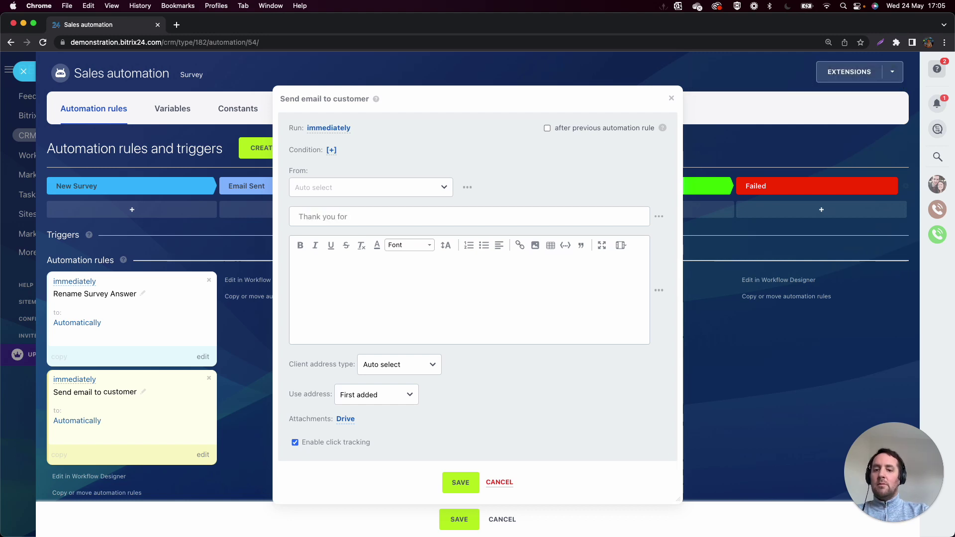
{"action": "type", "text": " submitting the survey!"}
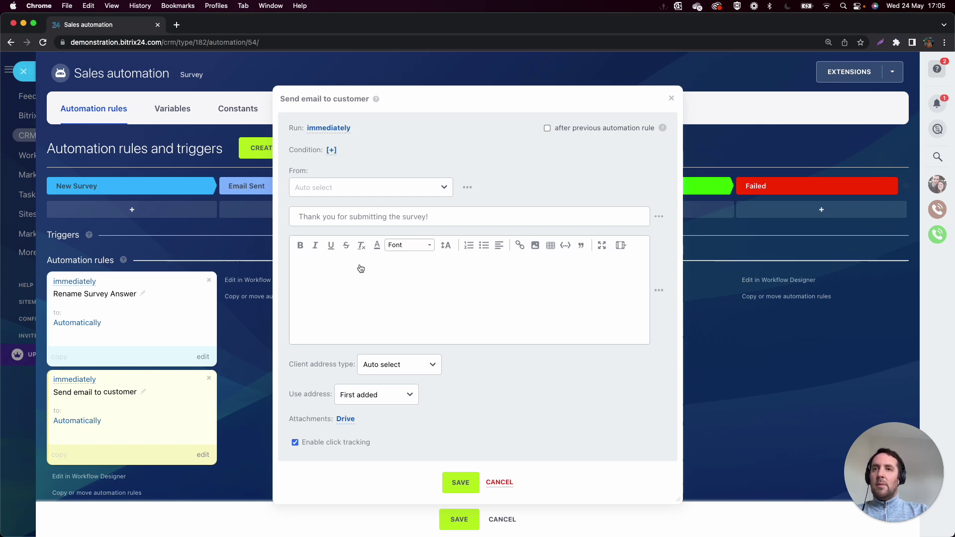
{"action": "key", "text": "BackSpace"}
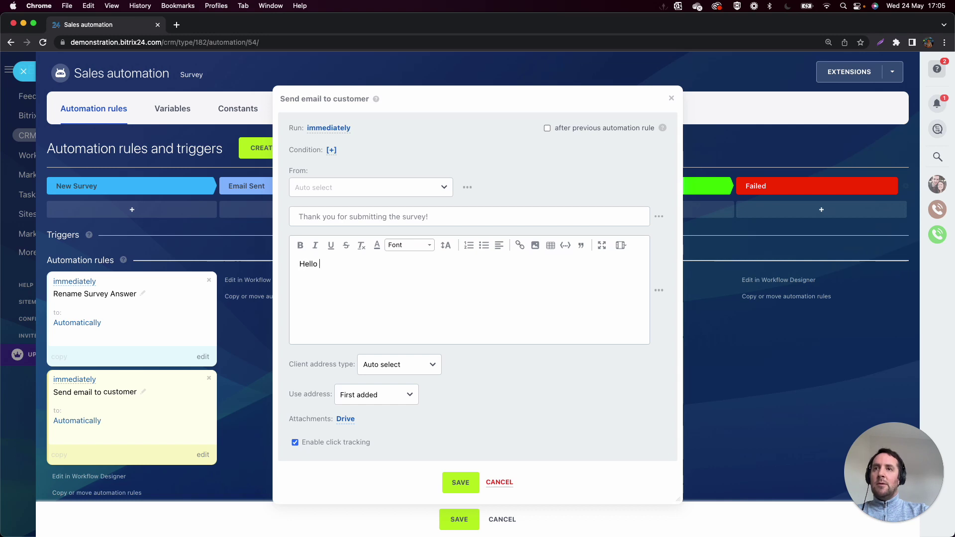
{"action": "left_click", "coordinate": [658, 290]}
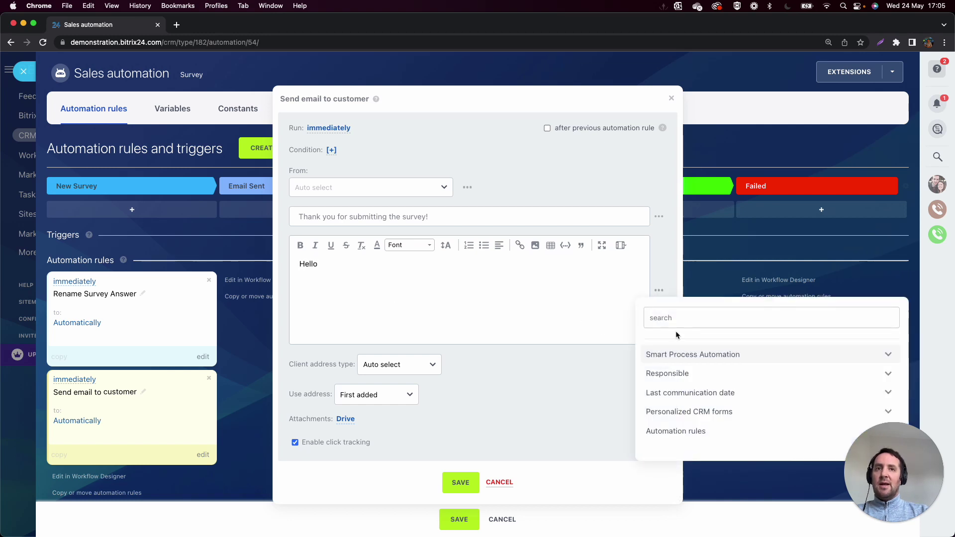
{"action": "type", "text": "full name"}
{"action": "left_click", "coordinate": [688, 361]}
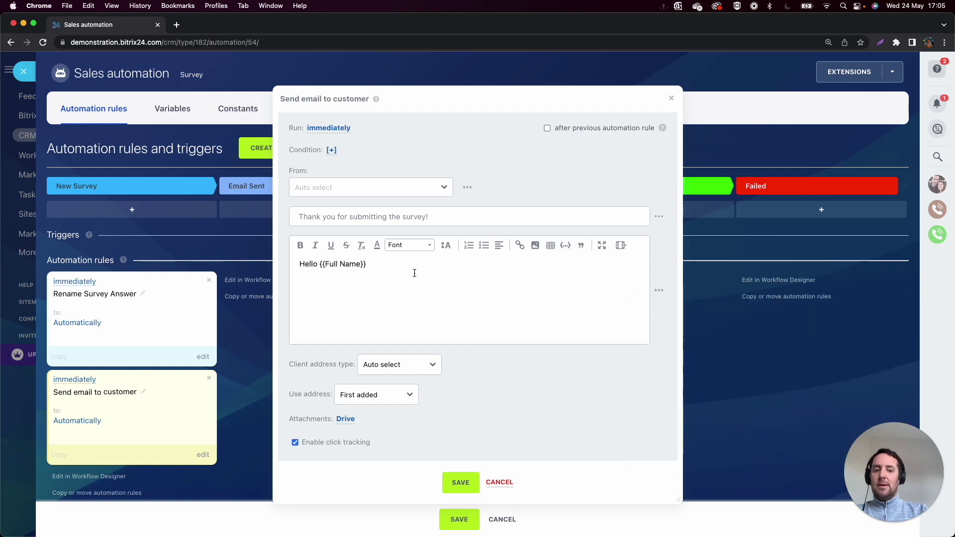
{"action": "type", "text": ","}
{"action": "key", "text": "Return"}
{"action": "type", "text": "Thank you submi"}
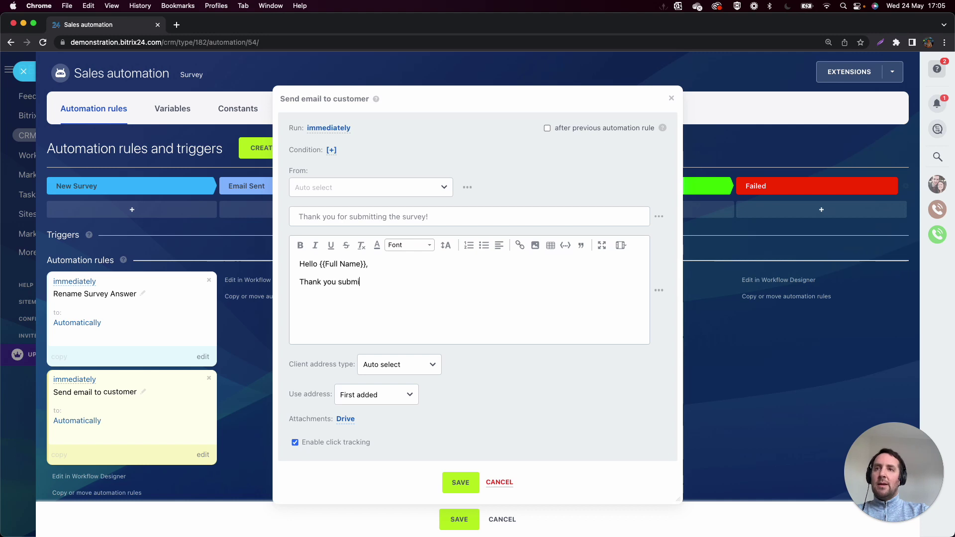
{"action": "type", "text": "tting the suyr"}
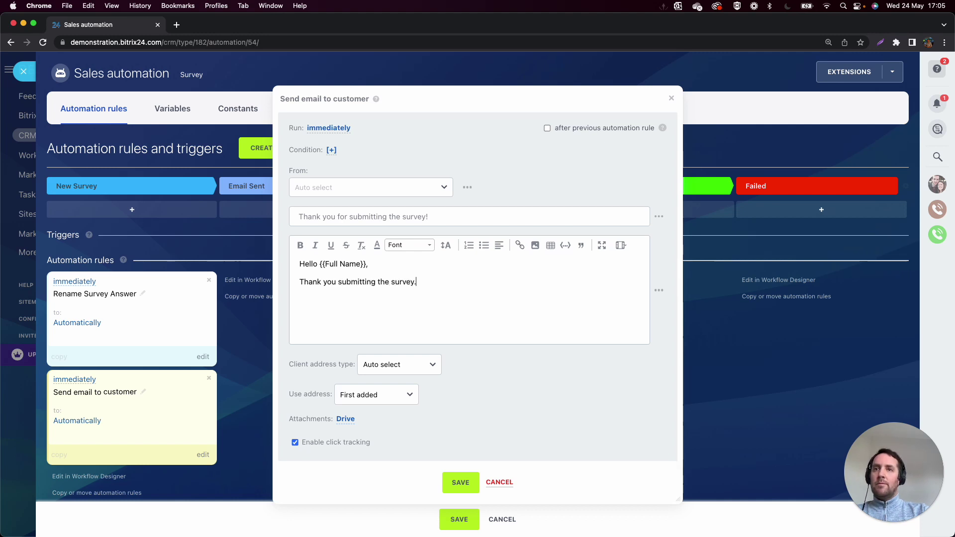
{"action": "type", "text": "Thanks,"}
{"action": "key", "text": "Return"}
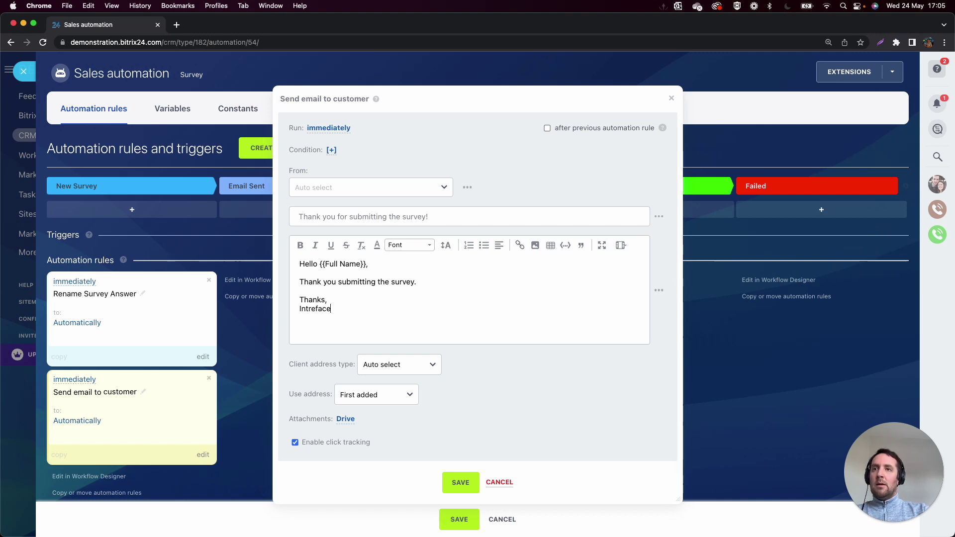
Save the thank-you email rule and add a Change stage rule to New Survey.
{"action": "left_click", "coordinate": [459, 481]}
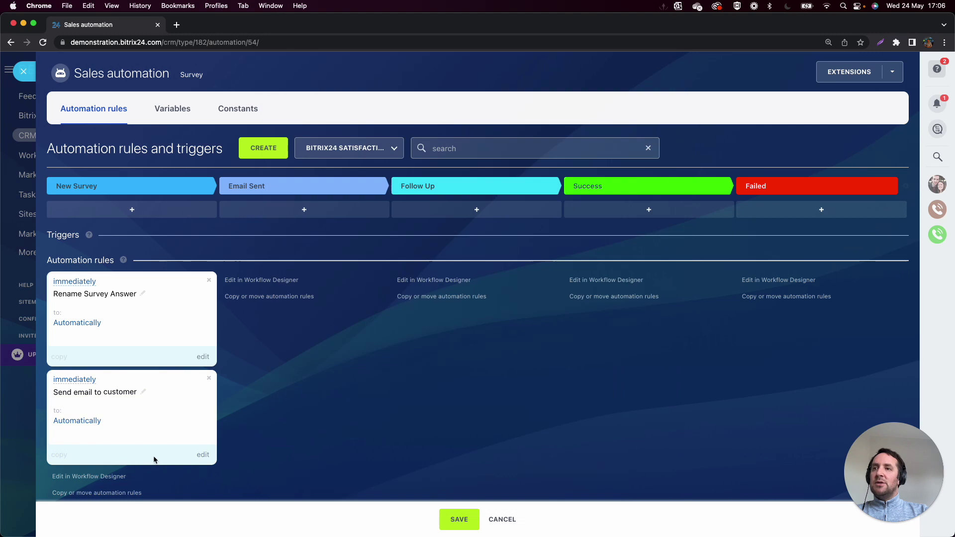
{"action": "left_click", "coordinate": [263, 150]}
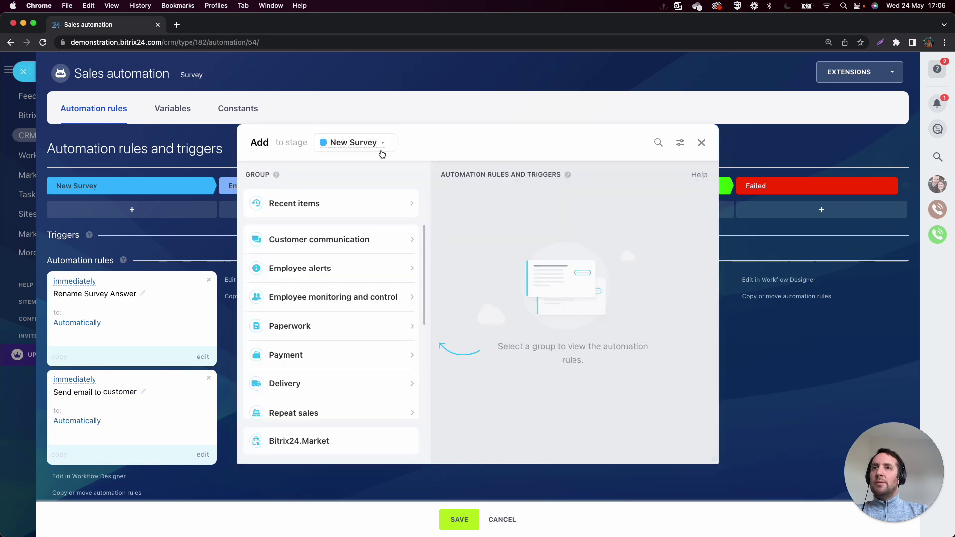
{"action": "left_click", "coordinate": [657, 145]}
{"action": "type", "text": "change"}
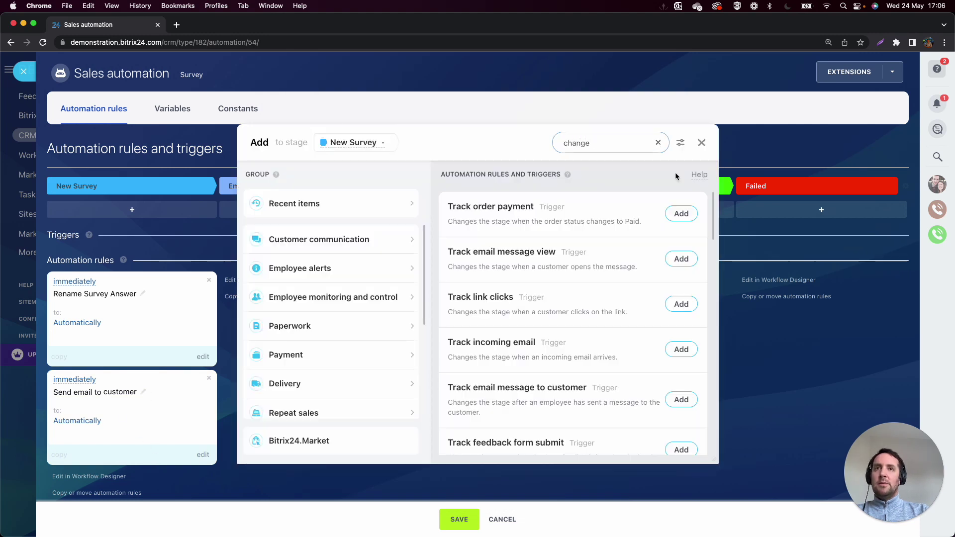
{"action": "scroll", "coordinate": [561, 278], "scroll_direction": "down", "scroll_amount": 5}
{"action": "scroll", "coordinate": [562, 281], "scroll_direction": "down", "scroll_amount": 9}
{"action": "scroll", "coordinate": [563, 282], "scroll_direction": "down", "scroll_amount": 5}
{"action": "left_click", "coordinate": [681, 427]}
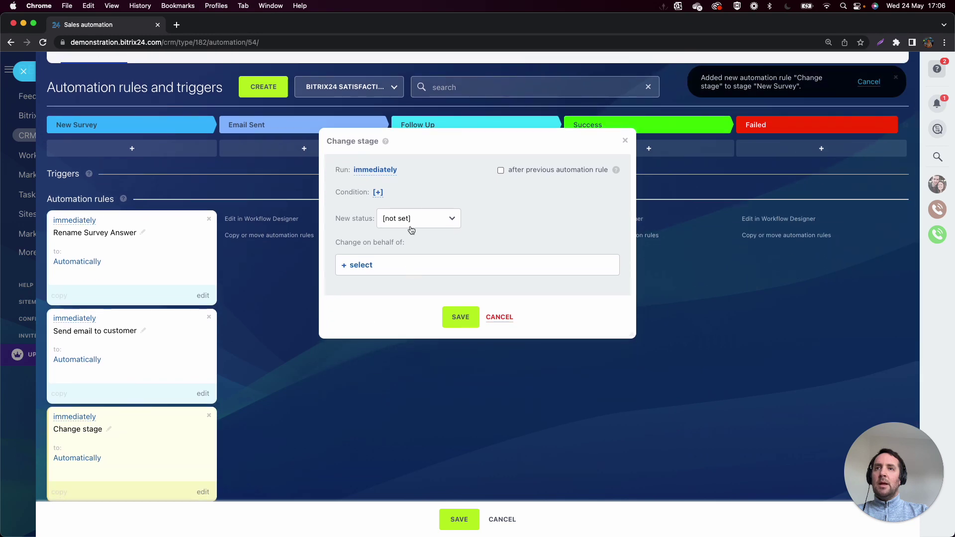
Set the Change stage rule's new stage to Email Sent and save all automation rules.
{"action": "left_click", "coordinate": [410, 219]}
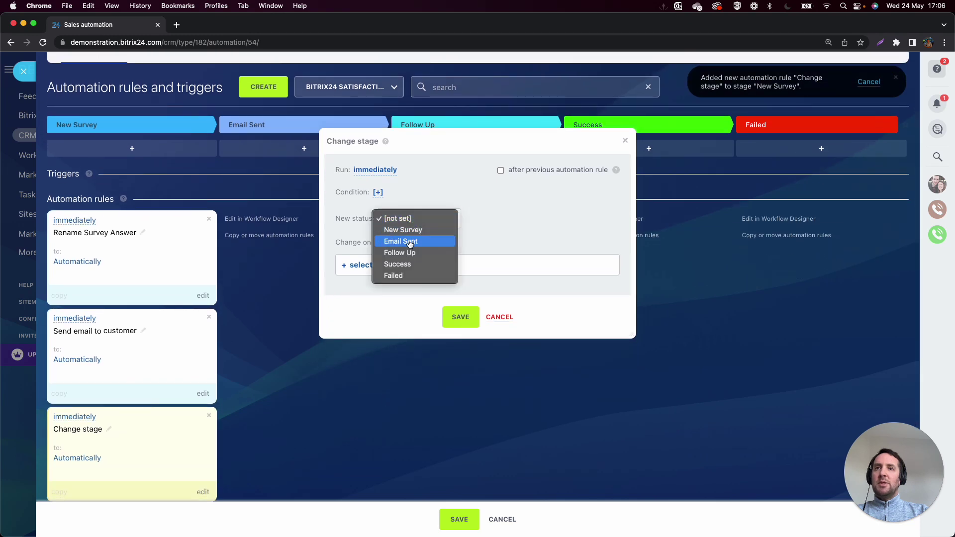
{"action": "left_click", "coordinate": [405, 241]}
{"action": "left_click", "coordinate": [461, 318]}
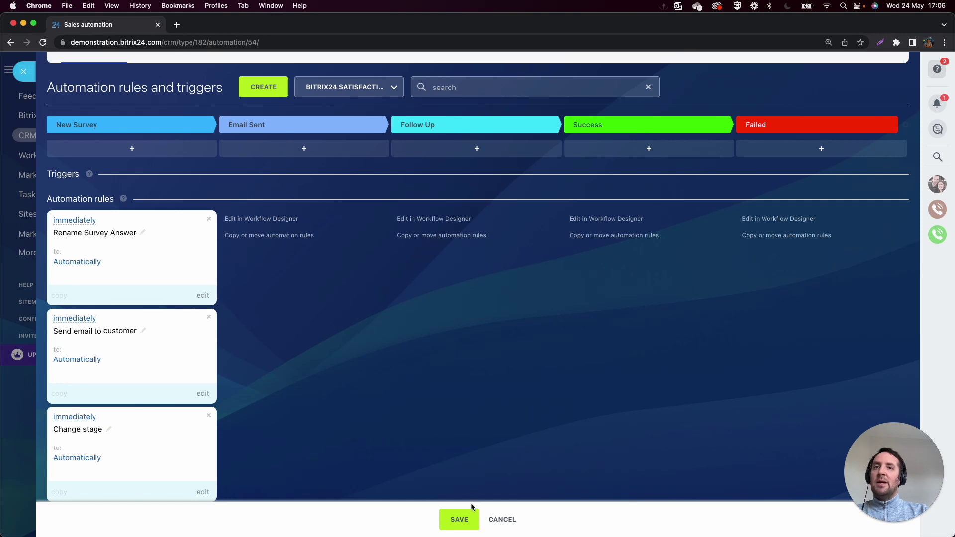
{"action": "left_click", "coordinate": [458, 519]}
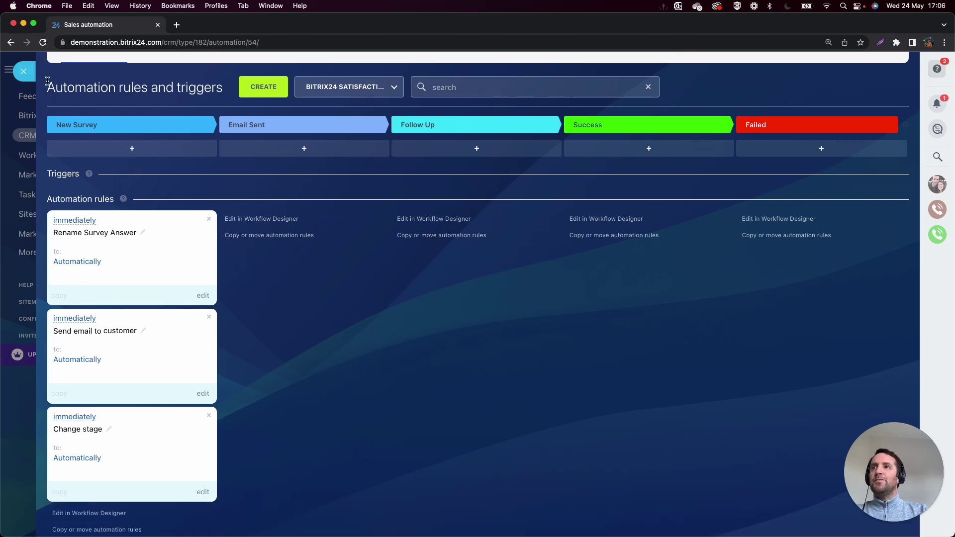
Exit automation rules, go to CRM Forms under the extra CRM sections, and add a new form.
{"action": "left_click", "coordinate": [23, 71]}
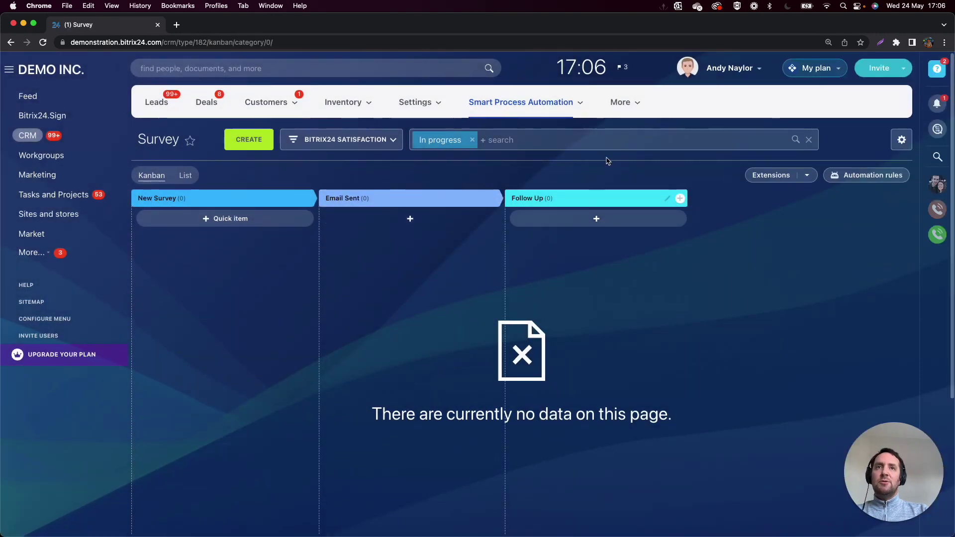
{"action": "left_click", "coordinate": [621, 107]}
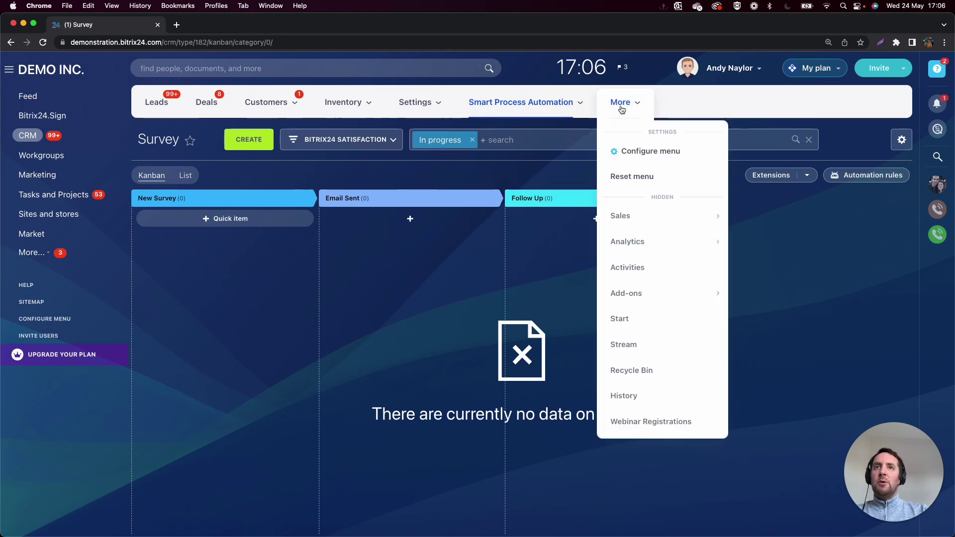
{"action": "mouse_move", "coordinate": [633, 296]}
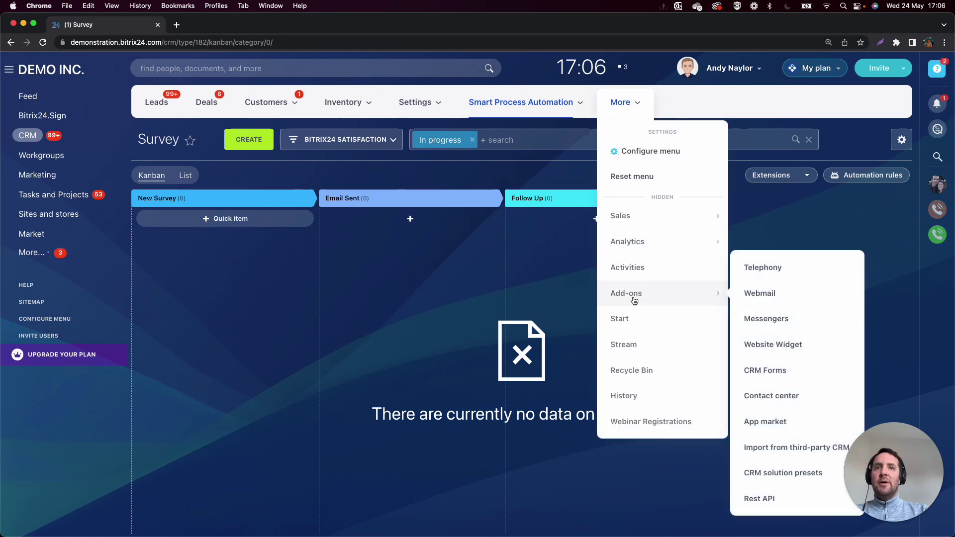
{"action": "left_click", "coordinate": [782, 370]}
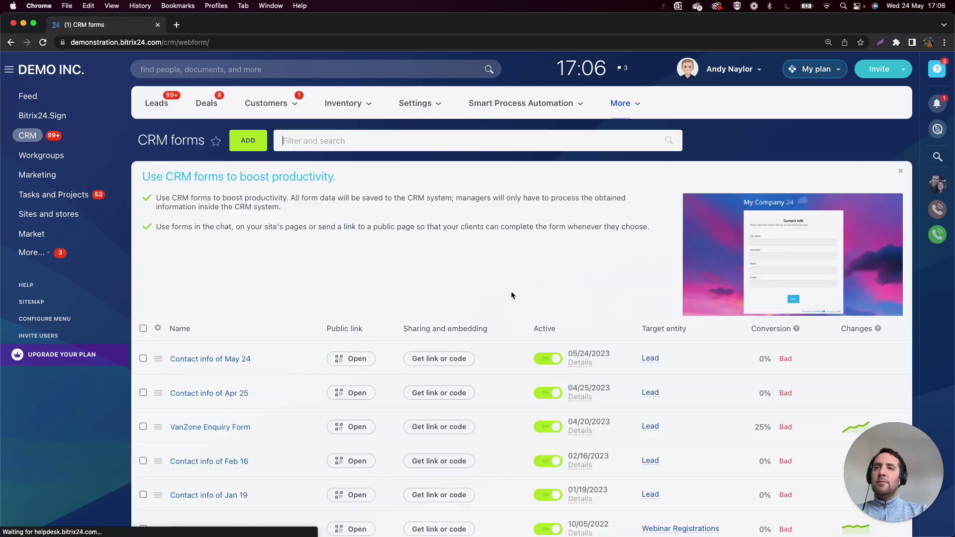
{"action": "left_click", "coordinate": [246, 142]}
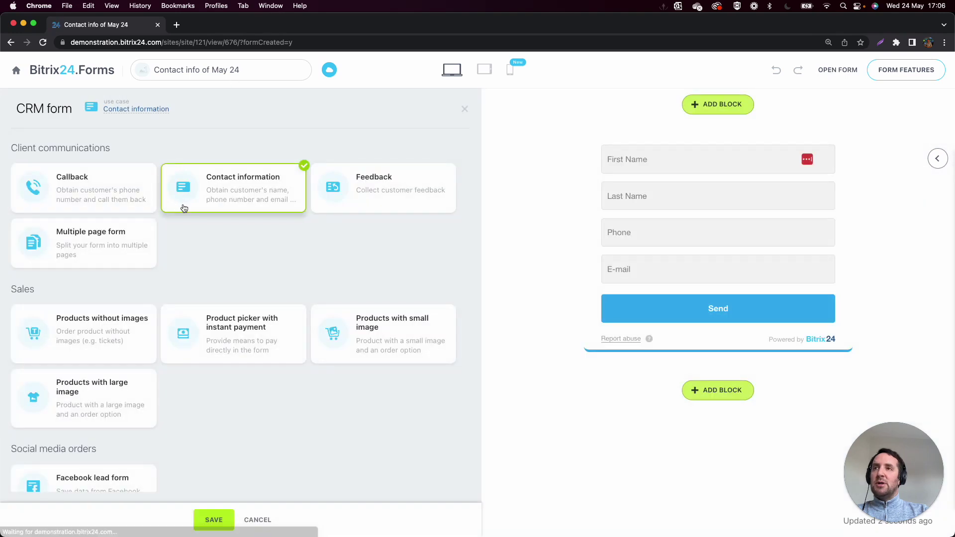
Start from the contact information template and remove its default contact fields.
{"action": "left_click", "coordinate": [214, 190]}
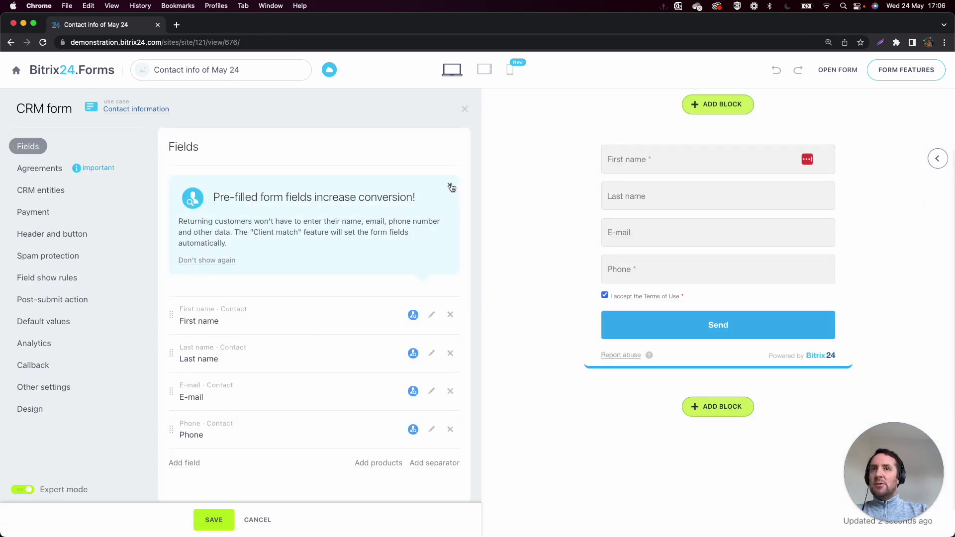
{"action": "left_click", "coordinate": [450, 186]}
{"action": "left_click", "coordinate": [452, 187]}
{"action": "left_click", "coordinate": [451, 188]}
{"action": "left_click", "coordinate": [452, 187]}
{"action": "left_click", "coordinate": [451, 187]}
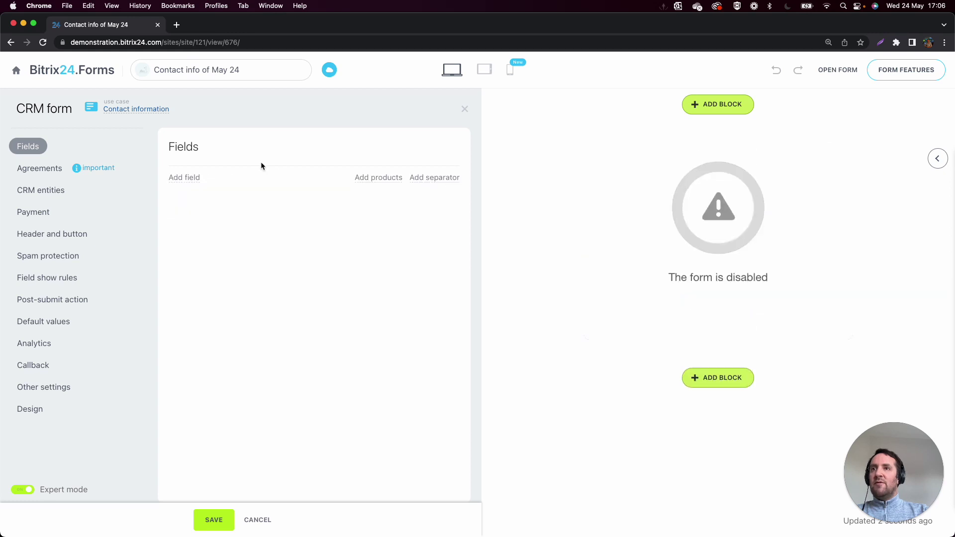
Add the Survey's Email Address and questions 1, 2, 4 and 5 fields to the form.
{"action": "left_click", "coordinate": [197, 180]}
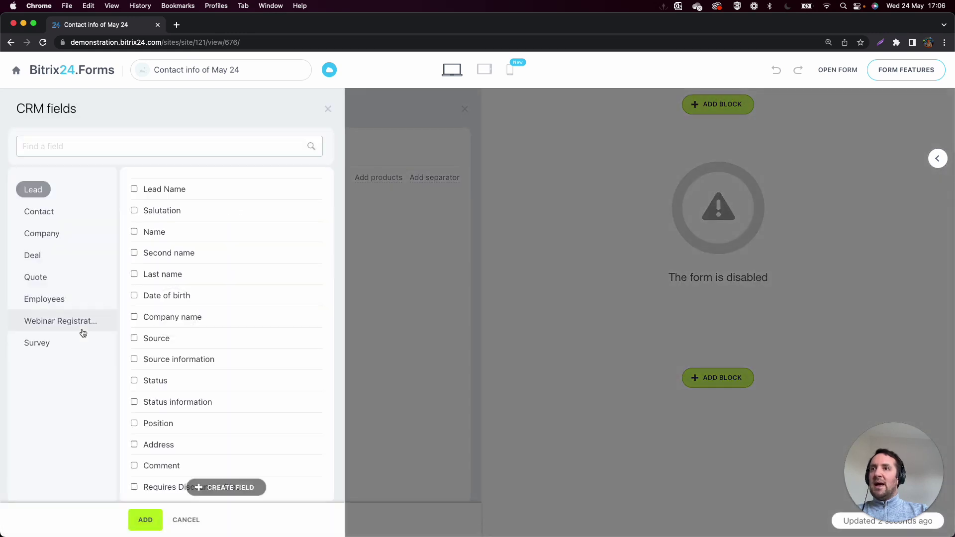
{"action": "left_click", "coordinate": [43, 343]}
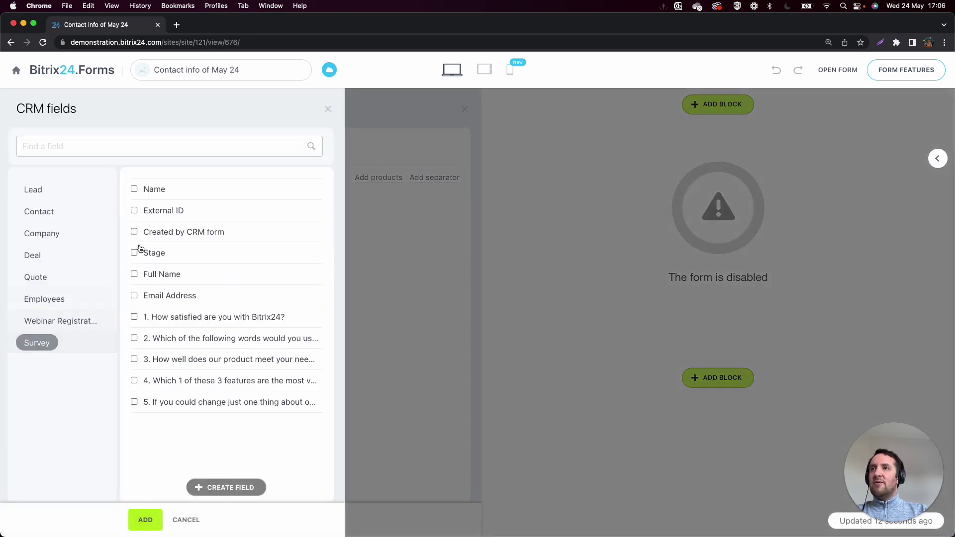
{"action": "left_click", "coordinate": [135, 297]}
{"action": "left_click", "coordinate": [135, 319]}
{"action": "left_click", "coordinate": [134, 339]}
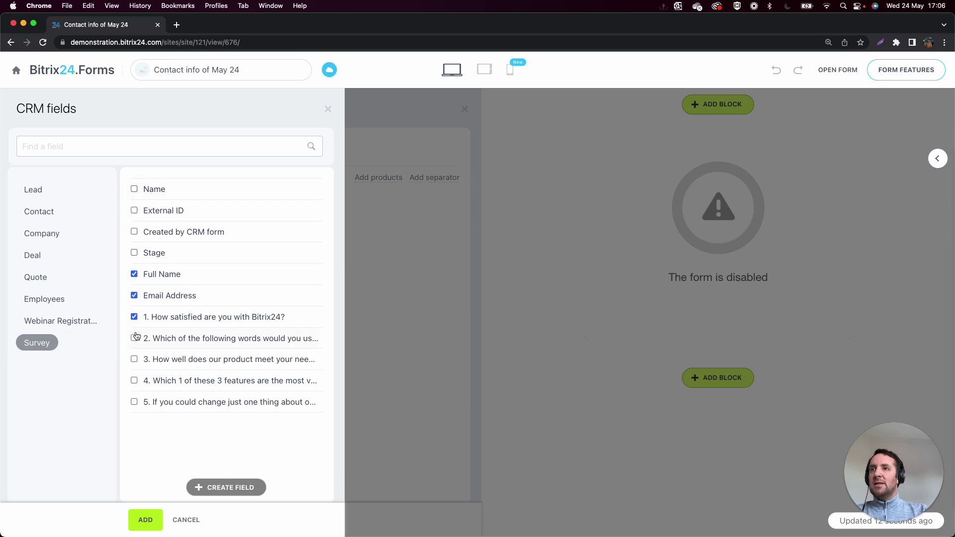
{"action": "left_click", "coordinate": [134, 380]}
{"action": "left_click", "coordinate": [134, 402]}
{"action": "left_click", "coordinate": [149, 519]}
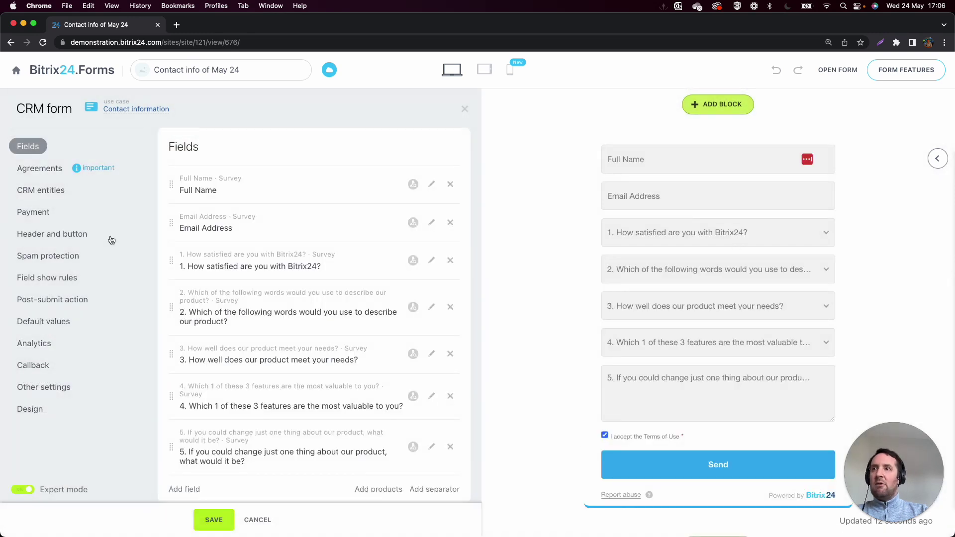
Delete the Terms of Use agreement and change the form name to 'Bitrix24 Survey Satisfaction'.
{"action": "left_click", "coordinate": [66, 173]}
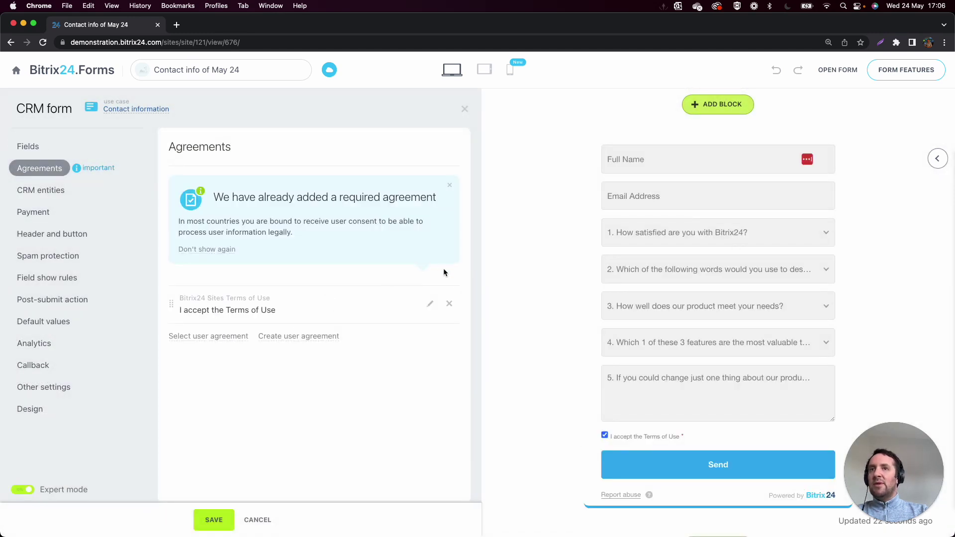
{"action": "left_click", "coordinate": [449, 303]}
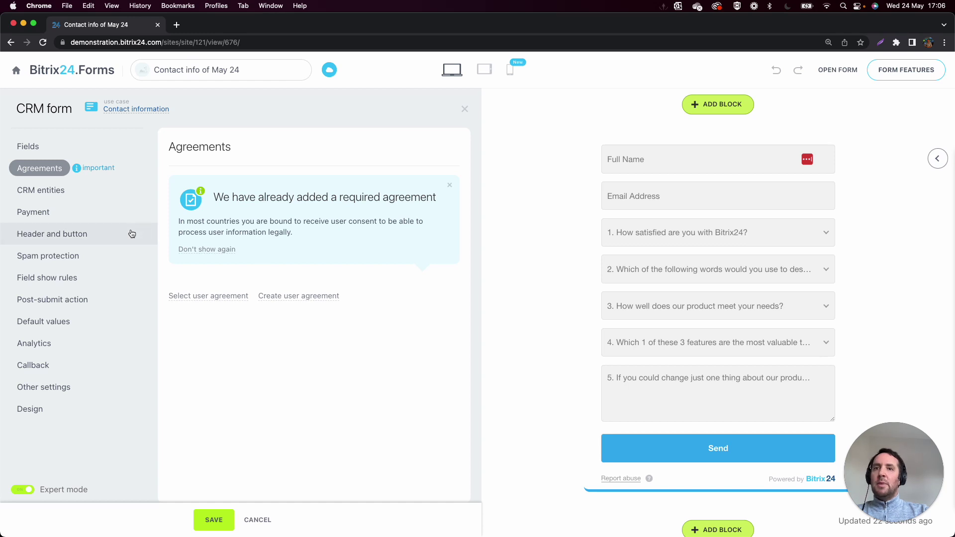
{"action": "left_click", "coordinate": [78, 387]}
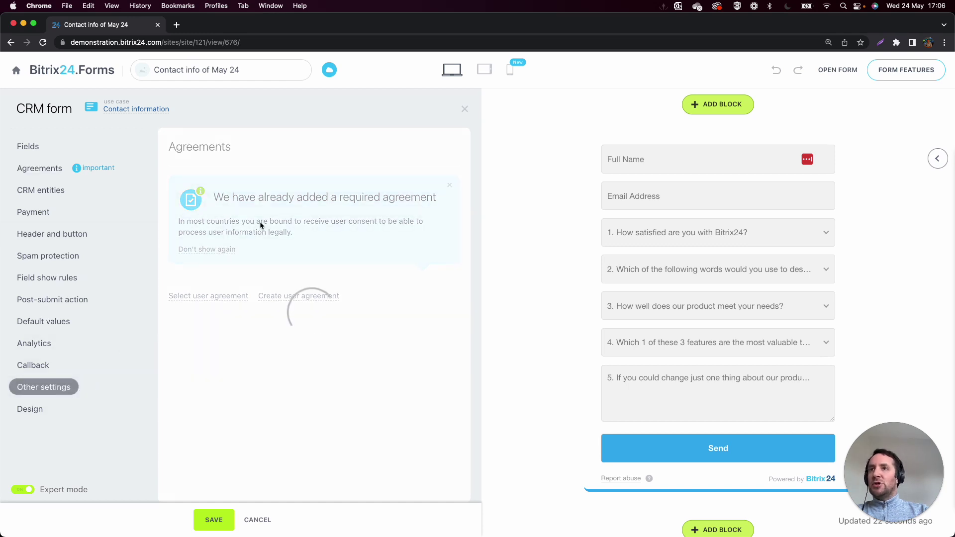
{"action": "left_click_drag", "start_coordinate": [289, 198], "coordinate": [166, 198]}
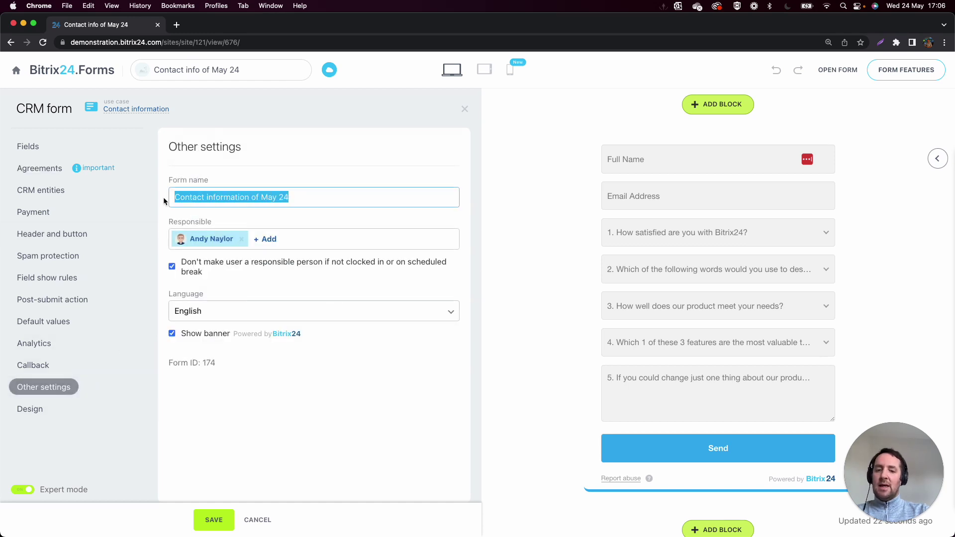
{"action": "type", "text": "Survey Satisfaction"}
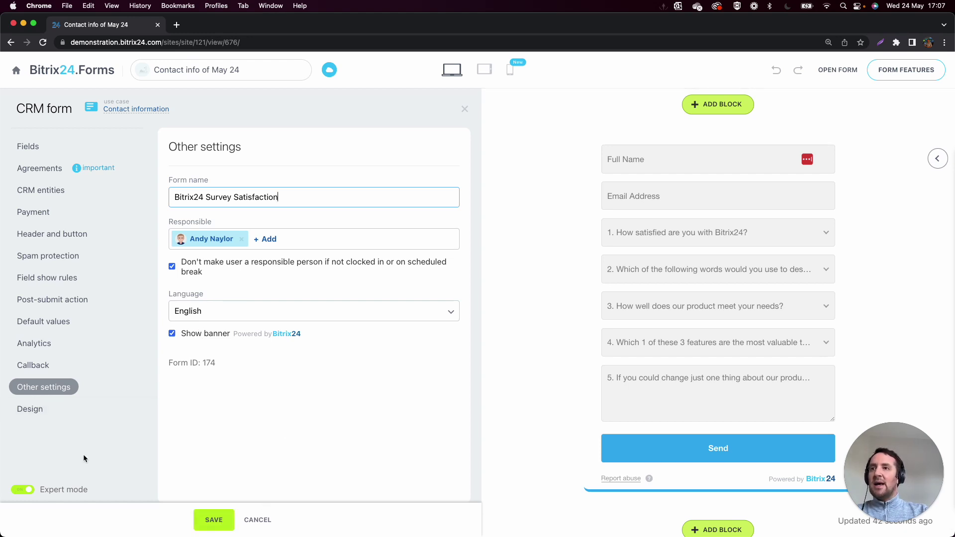
Uncheck the form's bottom border in Design and save, skipping creation of missing Deal fields.
{"action": "left_click", "coordinate": [36, 415]}
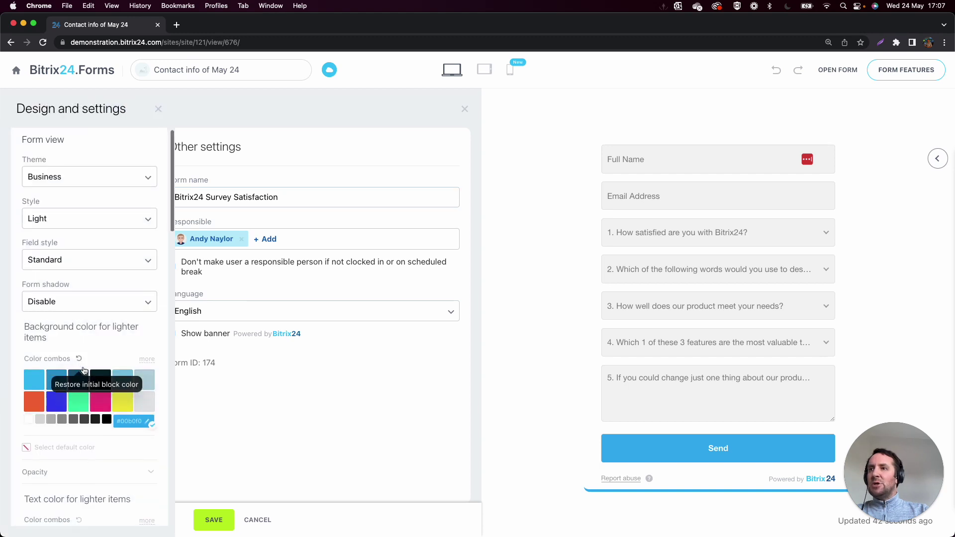
{"action": "scroll", "coordinate": [75, 411], "scroll_direction": "down", "scroll_amount": 10}
{"action": "left_click", "coordinate": [22, 504]}
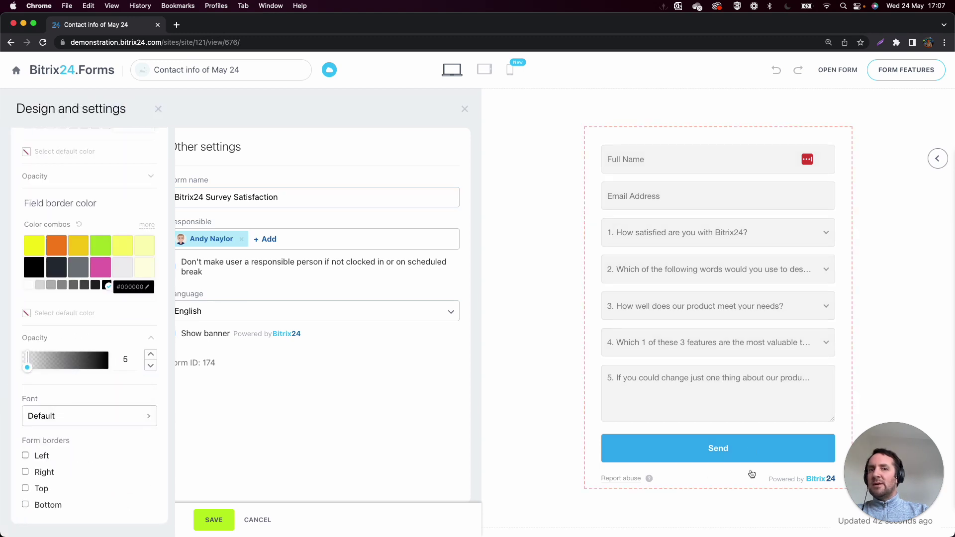
{"action": "left_click", "coordinate": [219, 520]}
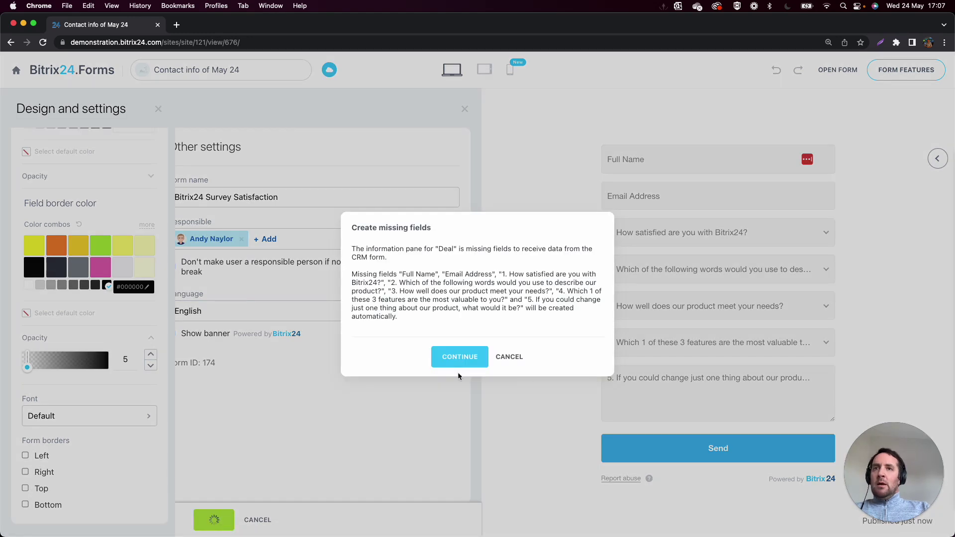
{"action": "left_click", "coordinate": [509, 357]}
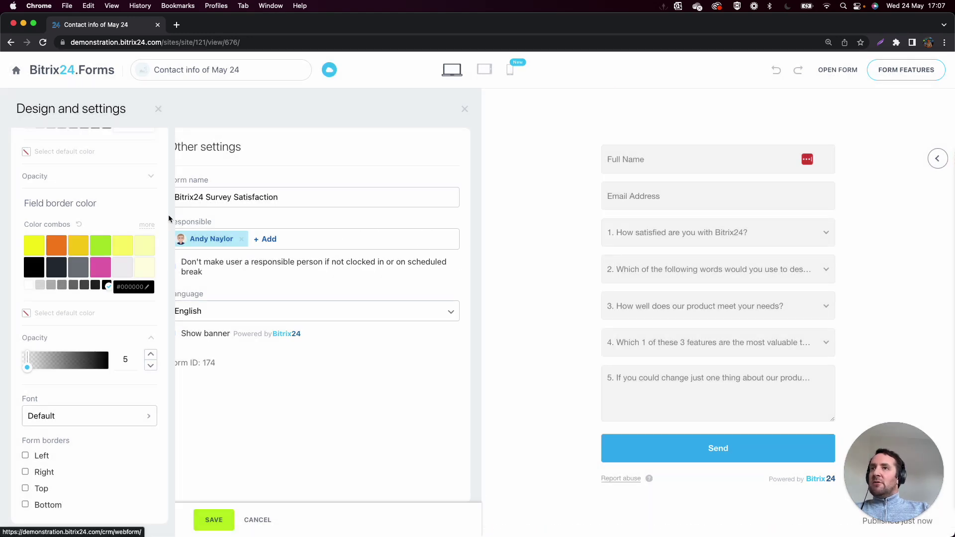
{"action": "left_click", "coordinate": [158, 108]}
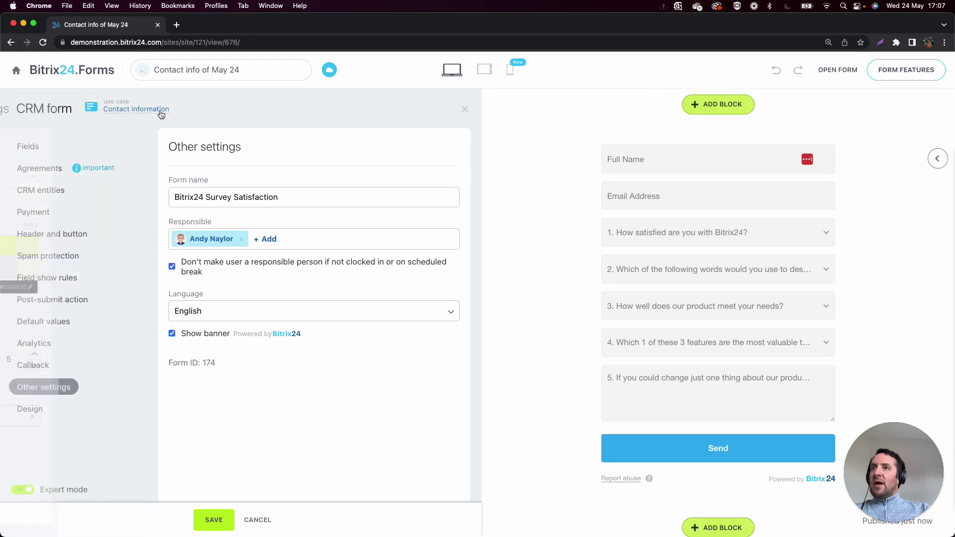
Set the form's CRM entity to the Survey smart process.
{"action": "left_click", "coordinate": [44, 194]}
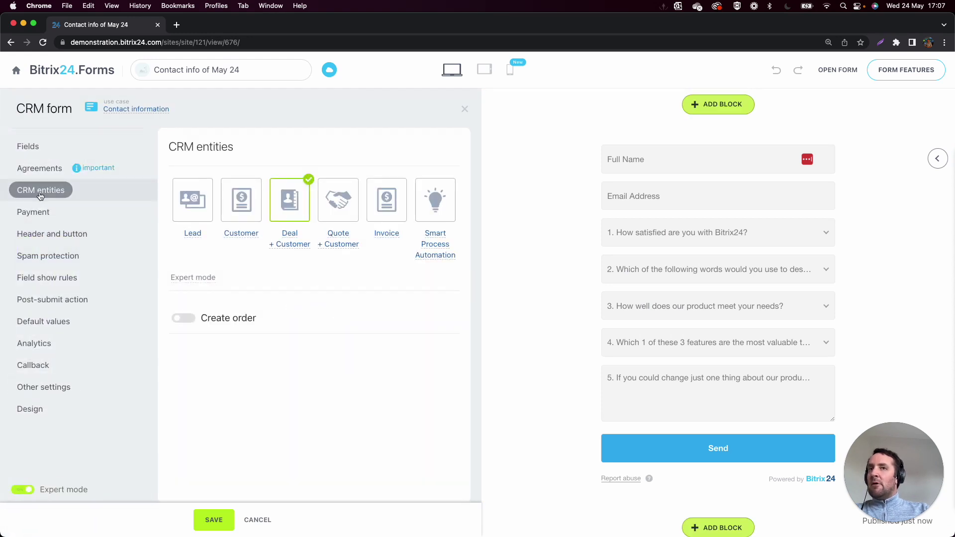
{"action": "left_click", "coordinate": [444, 206]}
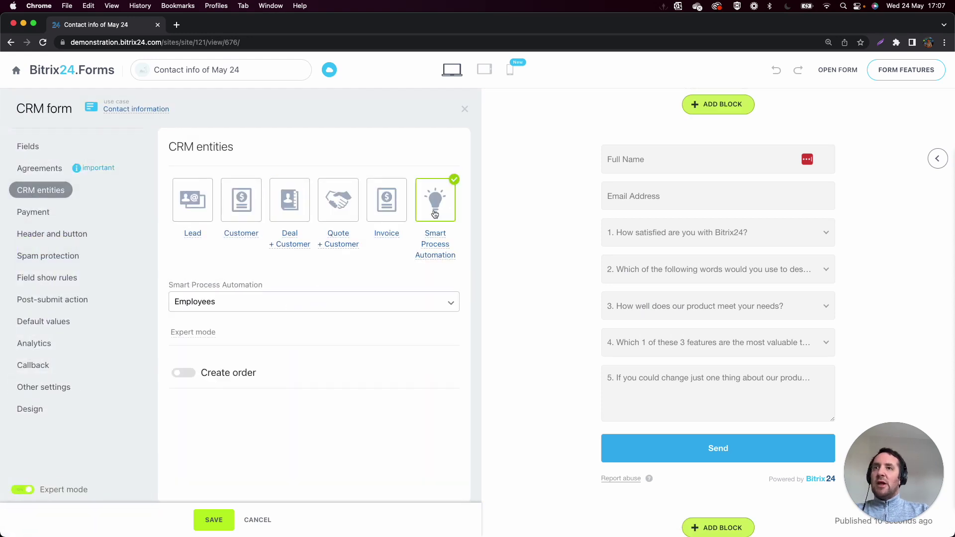
{"action": "left_click", "coordinate": [270, 305]}
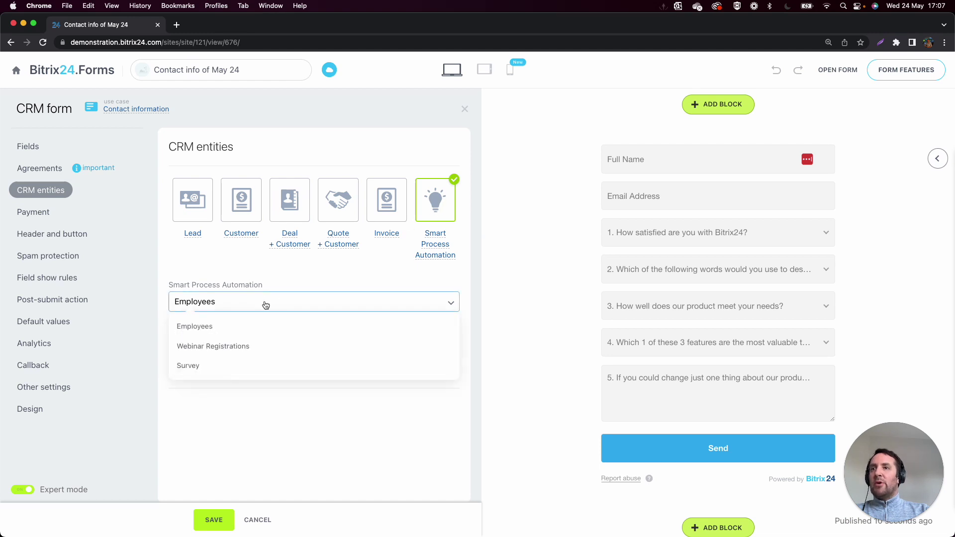
{"action": "left_click", "coordinate": [207, 366]}
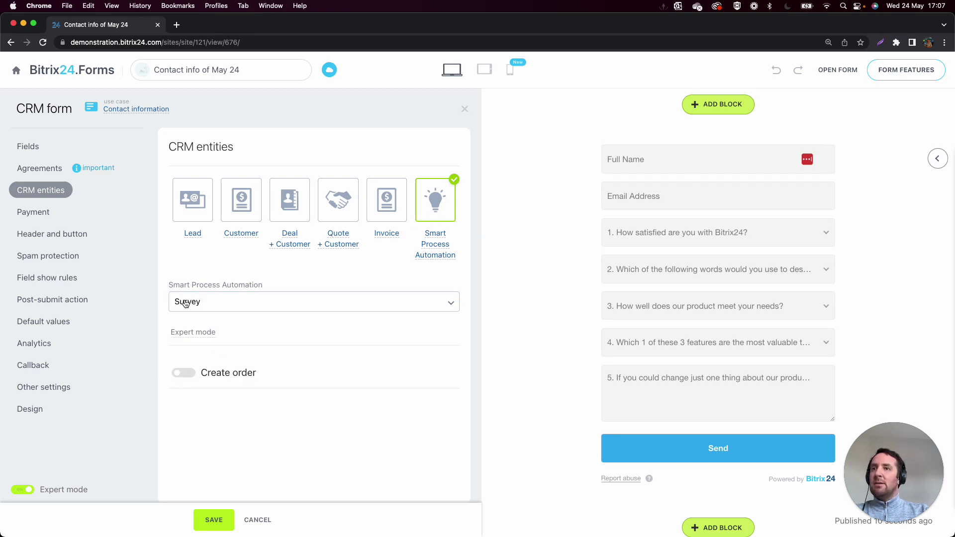
Keep Bitrix24 Satisfaction as the pipeline in Expert mode, save, and close the editor.
{"action": "left_click", "coordinate": [201, 339]}
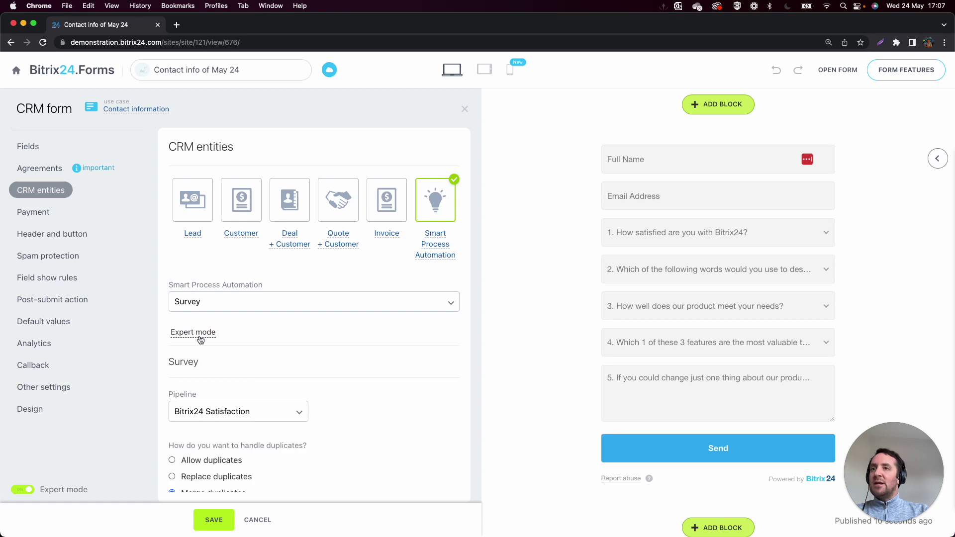
{"action": "scroll", "coordinate": [214, 383], "scroll_direction": "down", "scroll_amount": 2}
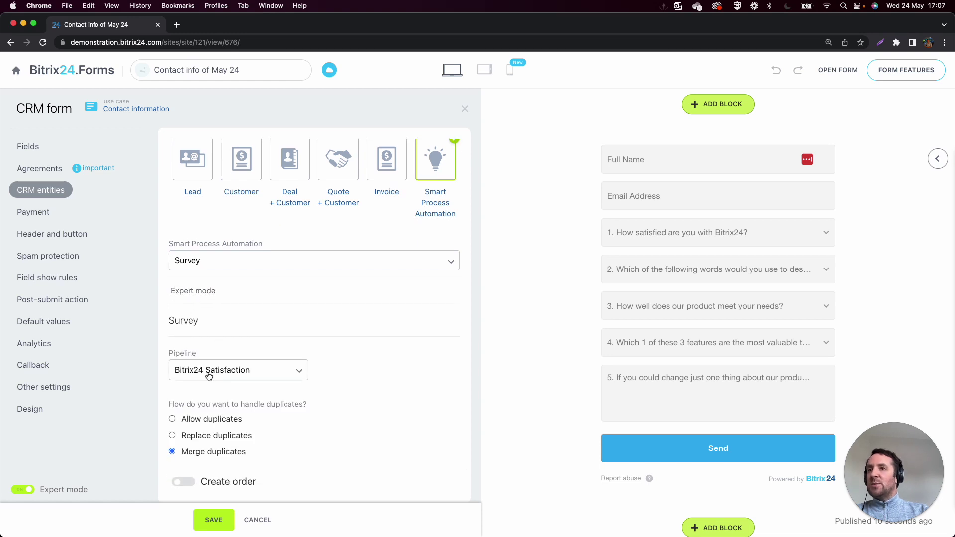
{"action": "scroll", "coordinate": [211, 380], "scroll_direction": "down", "scroll_amount": 1}
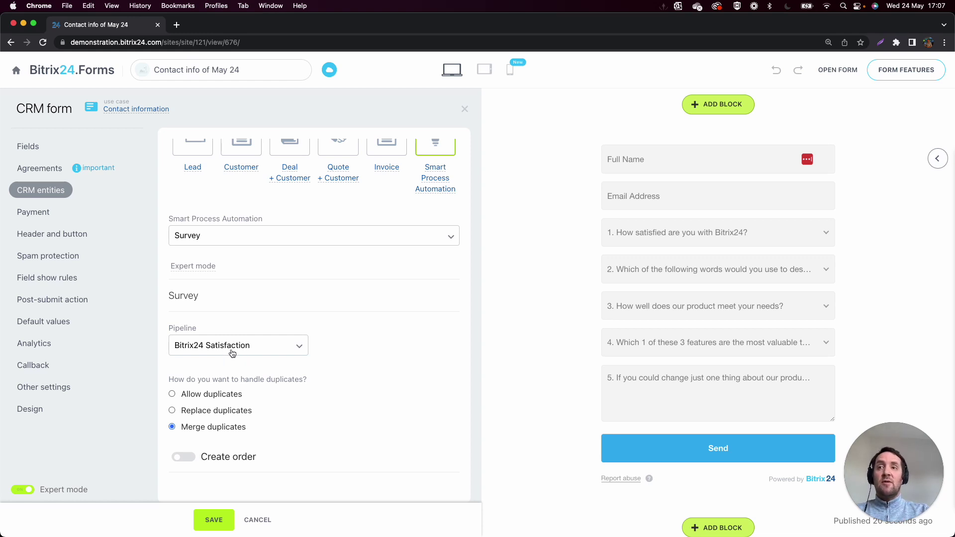
{"action": "left_click", "coordinate": [203, 352]}
{"action": "left_click", "coordinate": [368, 326]}
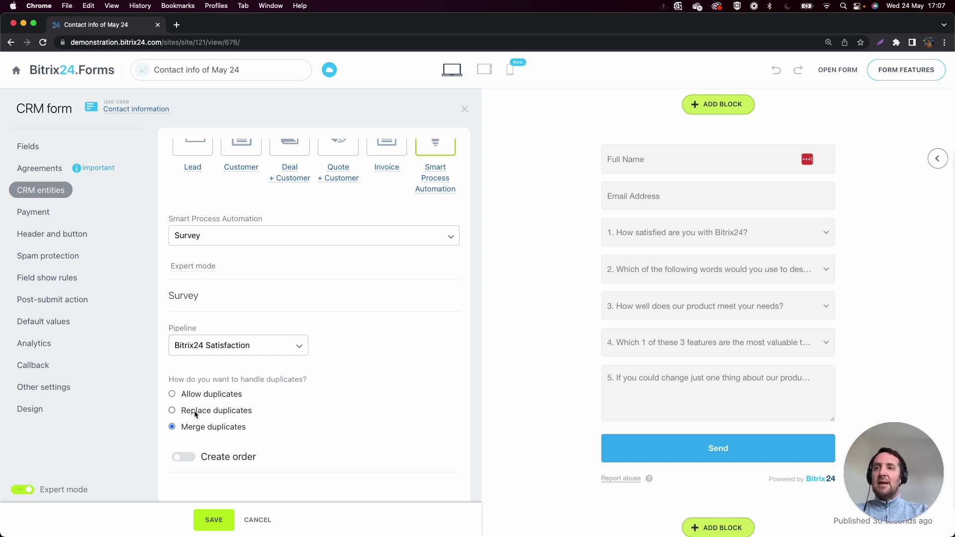
{"action": "left_click", "coordinate": [215, 520]}
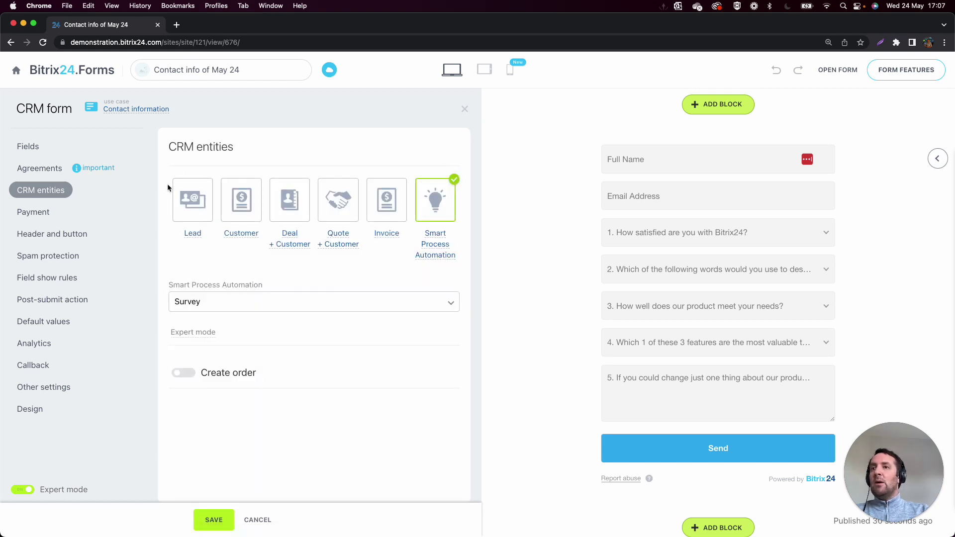
{"action": "left_click", "coordinate": [18, 73]}
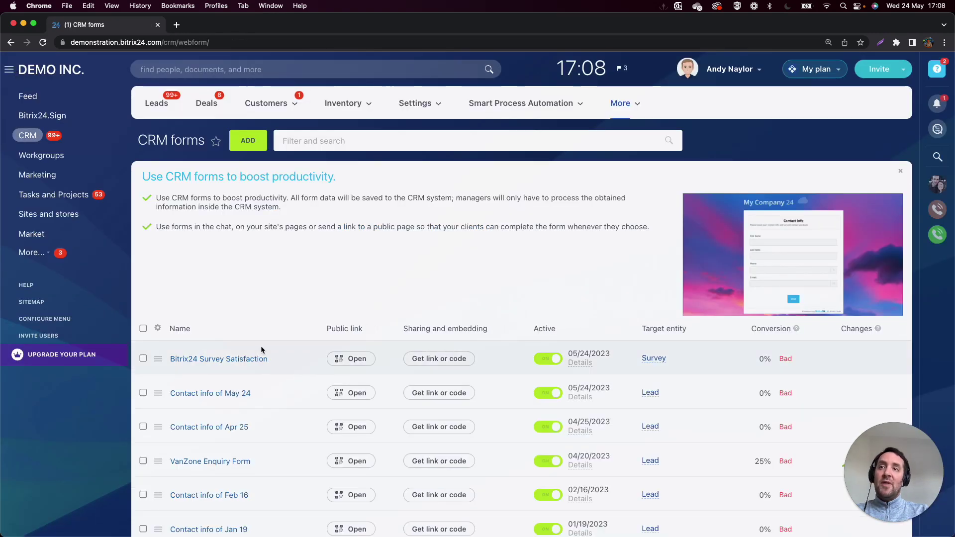
{"action": "left_click", "coordinate": [434, 360]}
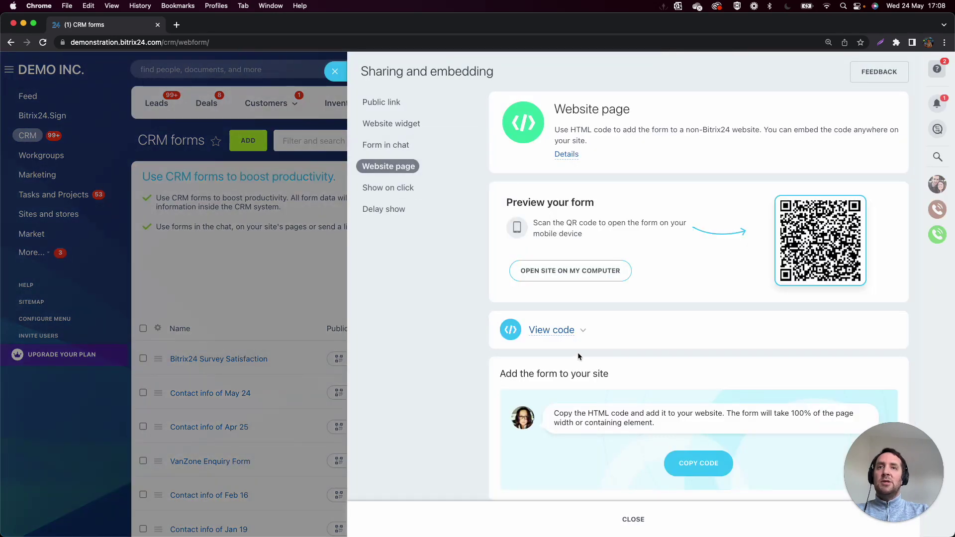
{"action": "left_click", "coordinate": [570, 332]}
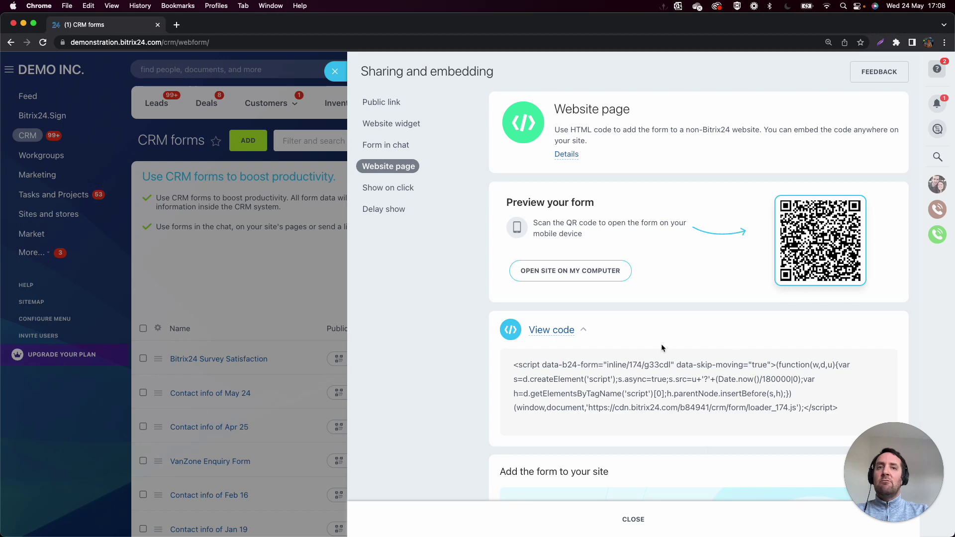
{"action": "left_click", "coordinate": [333, 72]}
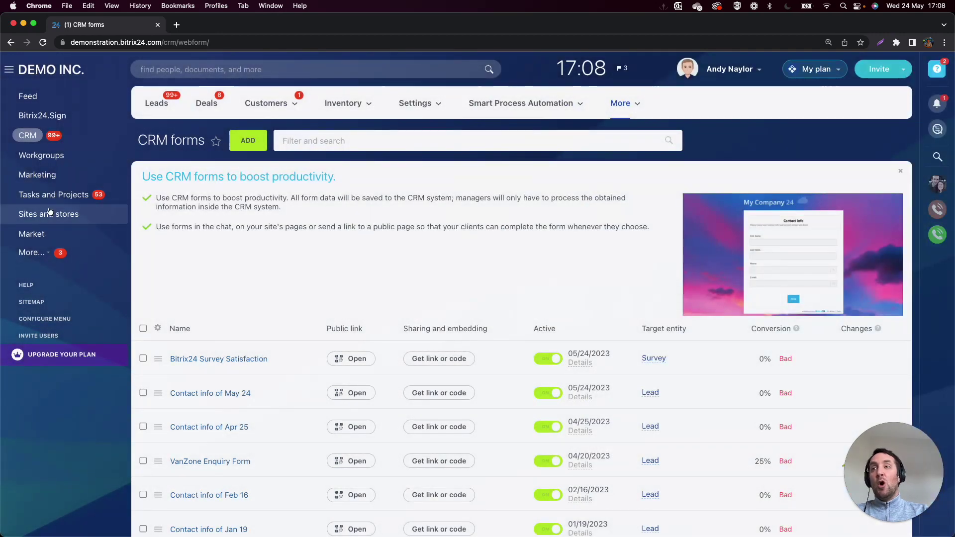
Edit the Survey site's Webinar Sign Ups page and open its survey block's form settings.
{"action": "left_click", "coordinate": [49, 213]}
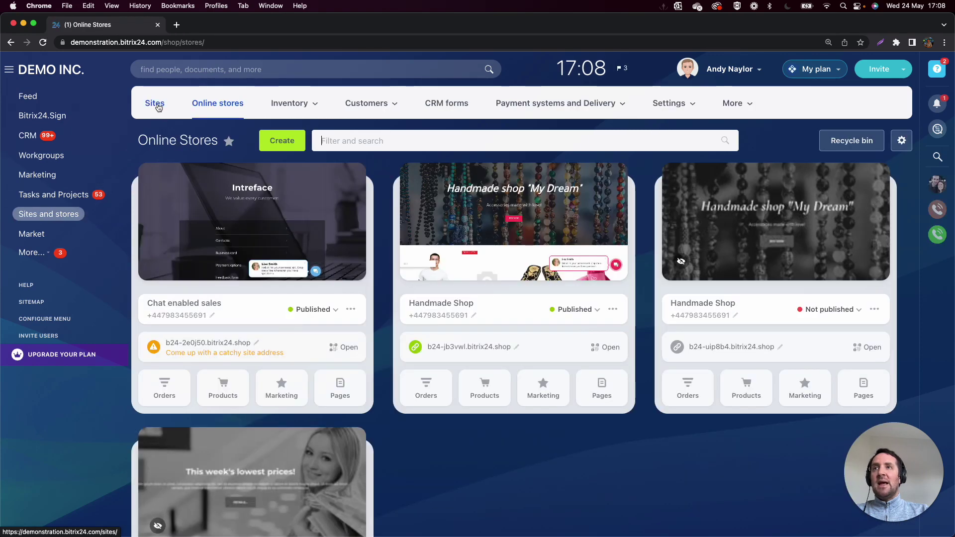
{"action": "left_click", "coordinate": [154, 103]}
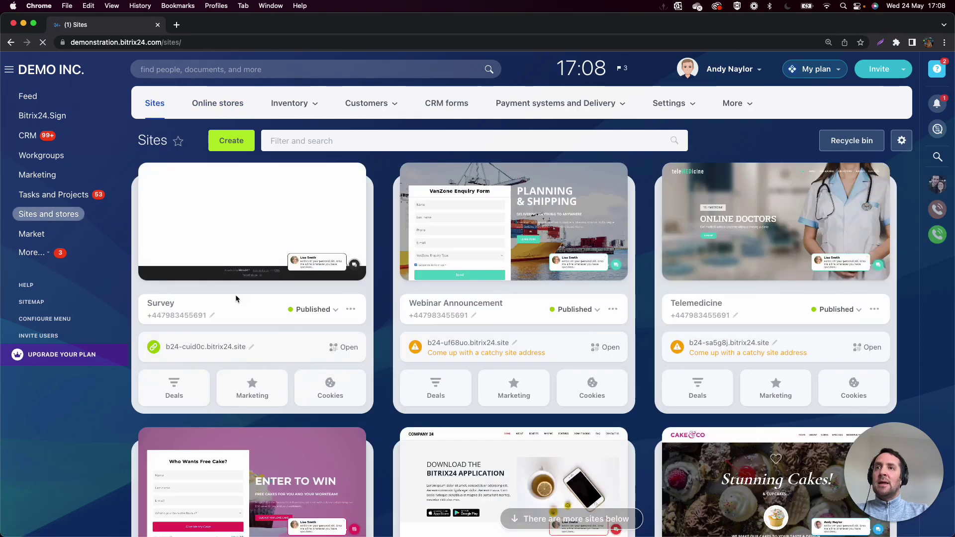
{"action": "left_click", "coordinate": [253, 226]}
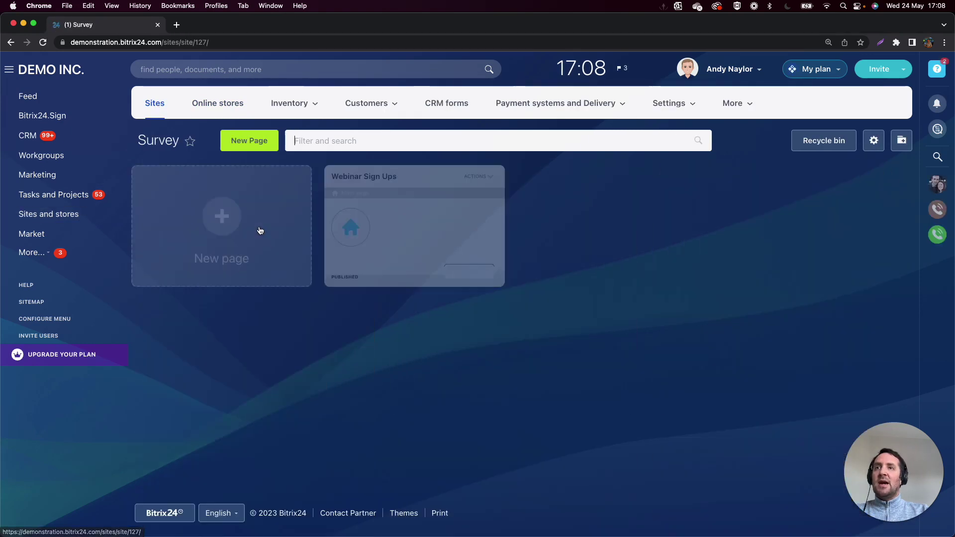
{"action": "left_click", "coordinate": [479, 176]}
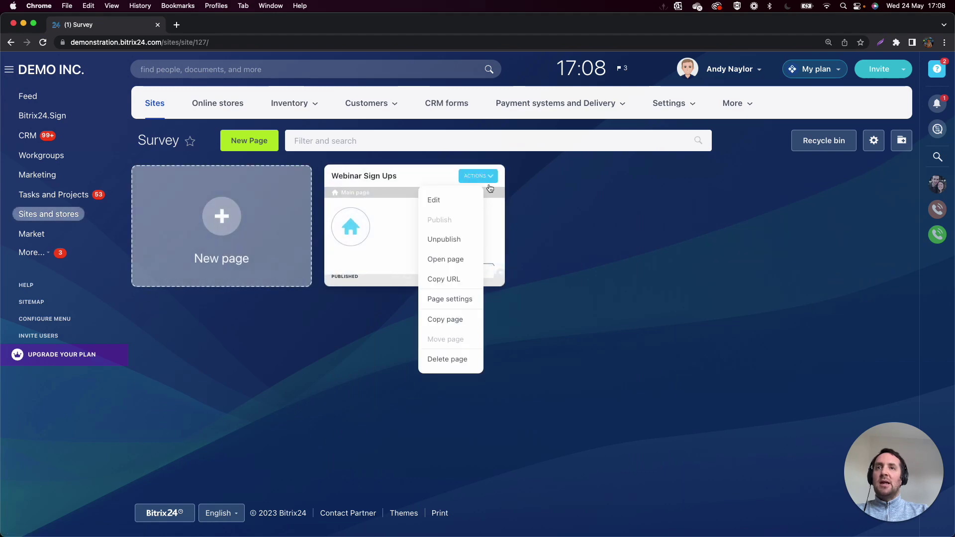
{"action": "left_click", "coordinate": [443, 206]}
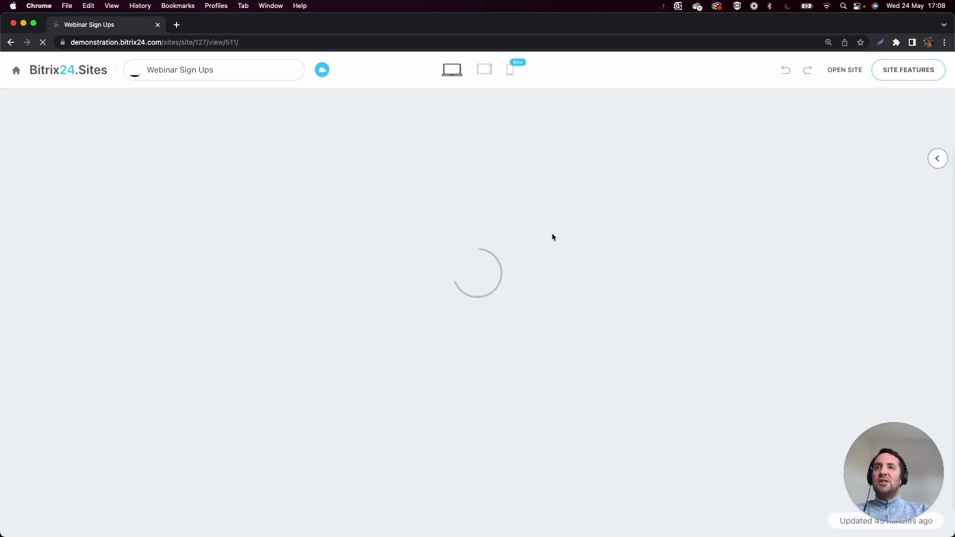
{"action": "scroll", "coordinate": [444, 326], "scroll_direction": "down", "scroll_amount": 5}
{"action": "scroll", "coordinate": [443, 324], "scroll_direction": "up", "scroll_amount": 5}
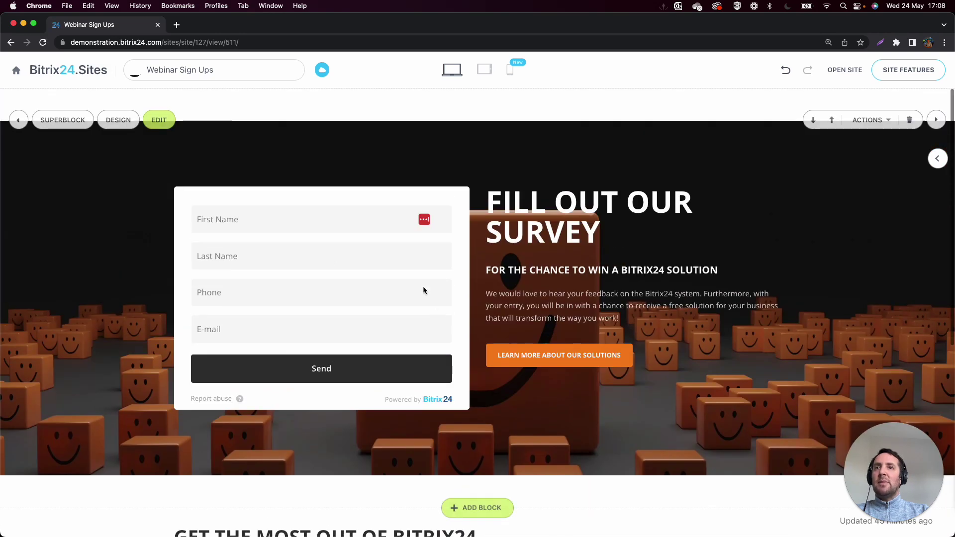
{"action": "left_click", "coordinate": [159, 120]}
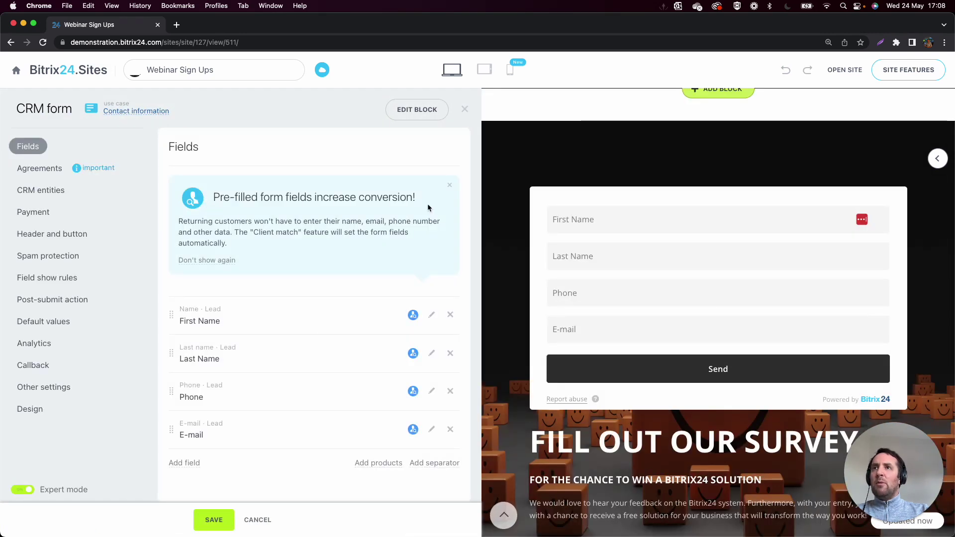
Choose Bitrix24 Survey Satisfaction as the block's CRM form and save the block.
{"action": "left_click", "coordinate": [465, 109]}
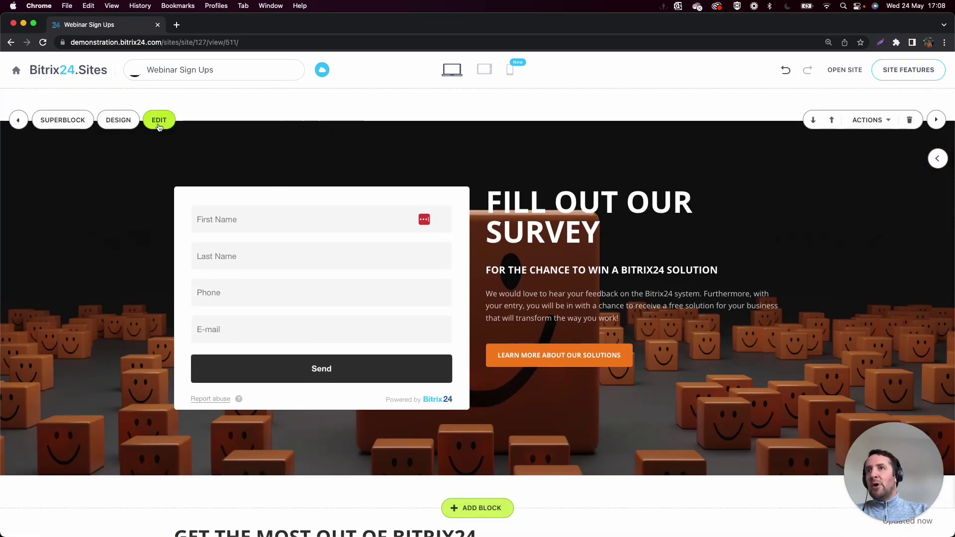
{"action": "left_click", "coordinate": [161, 122]}
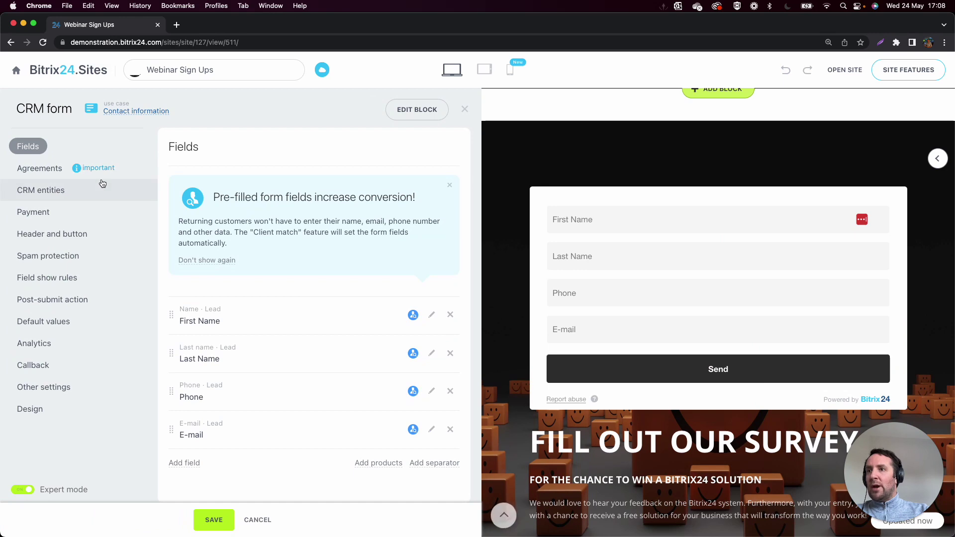
{"action": "left_click", "coordinate": [430, 112]}
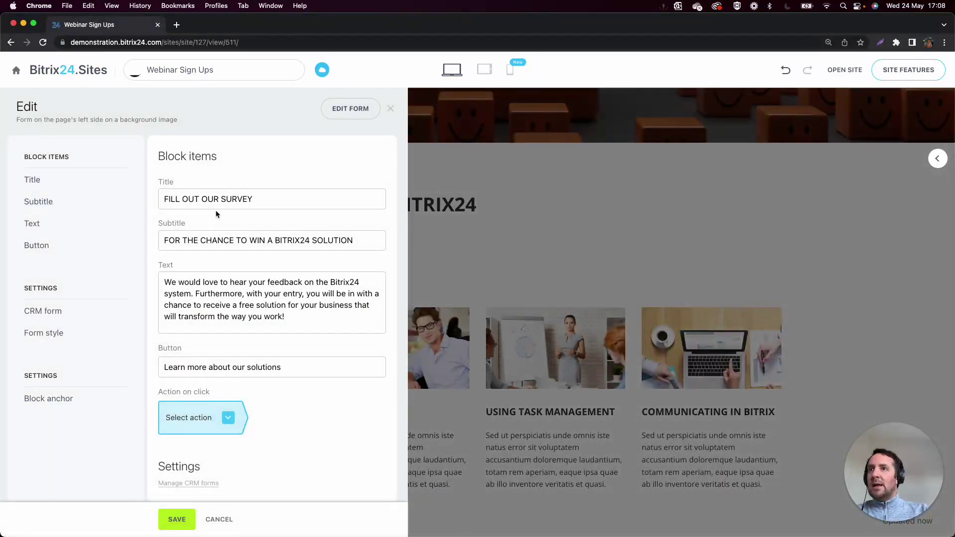
{"action": "scroll", "coordinate": [220, 208], "scroll_direction": "down", "scroll_amount": 5}
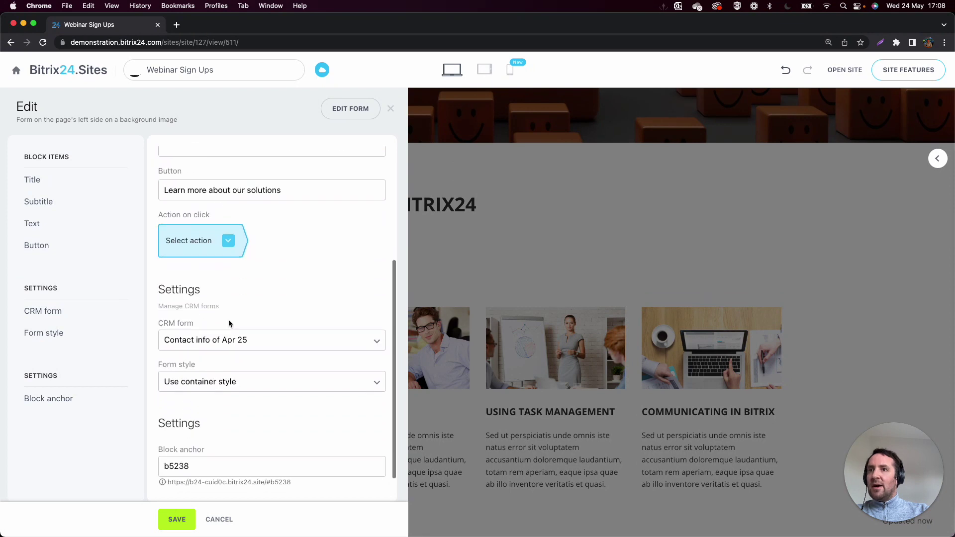
{"action": "left_click", "coordinate": [194, 342]}
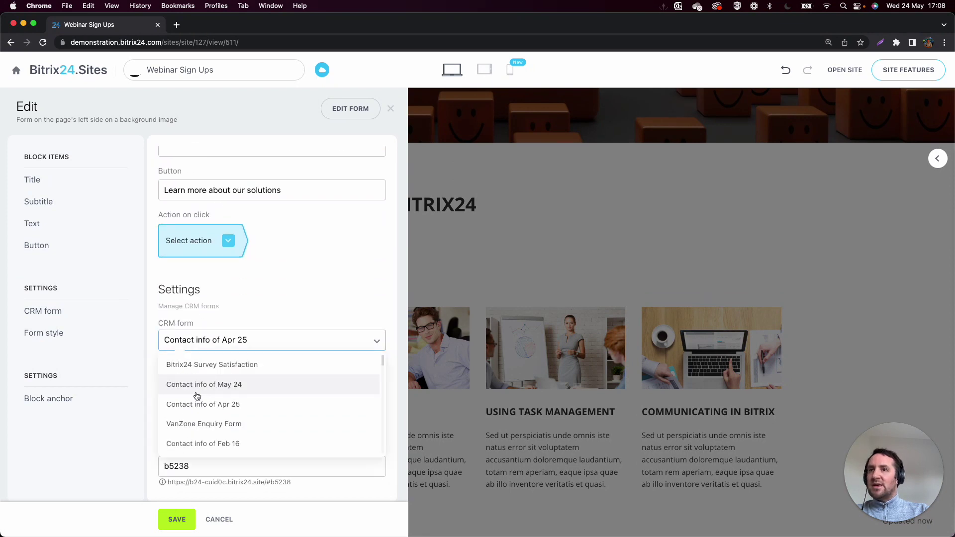
{"action": "left_click", "coordinate": [217, 367]}
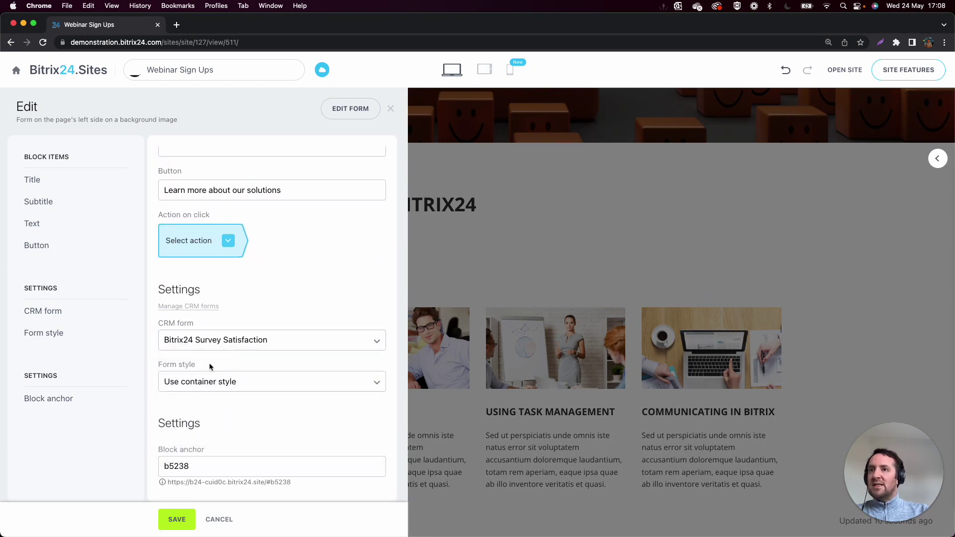
{"action": "left_click", "coordinate": [176, 520]}
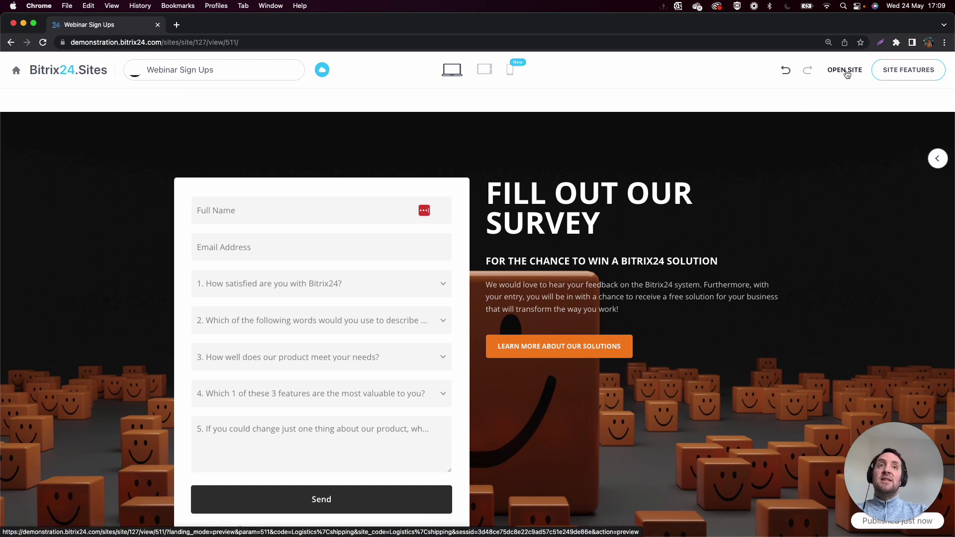
Open the published Survey site in a new browser tab.
{"action": "left_click", "coordinate": [845, 70]}
{"action": "left_click", "coordinate": [840, 264]}
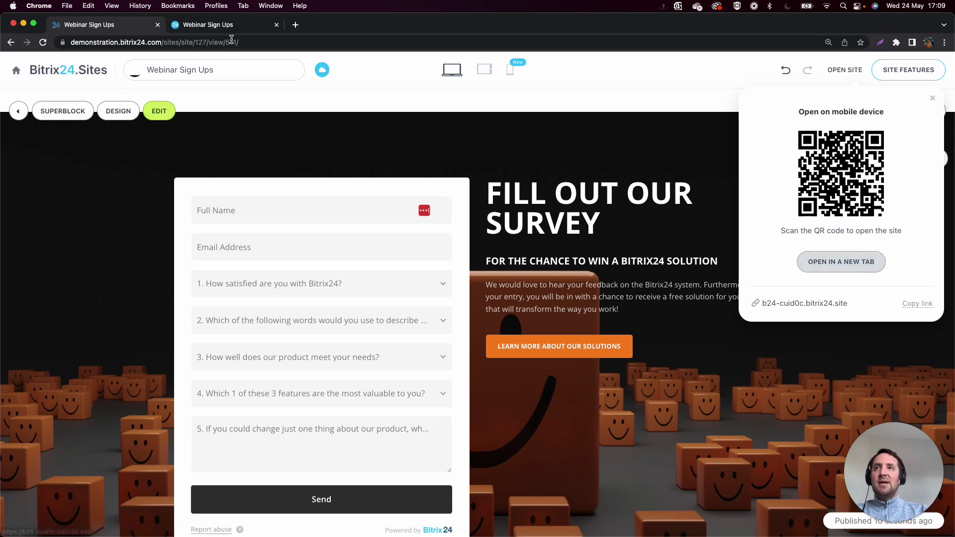
{"action": "left_click", "coordinate": [196, 25]}
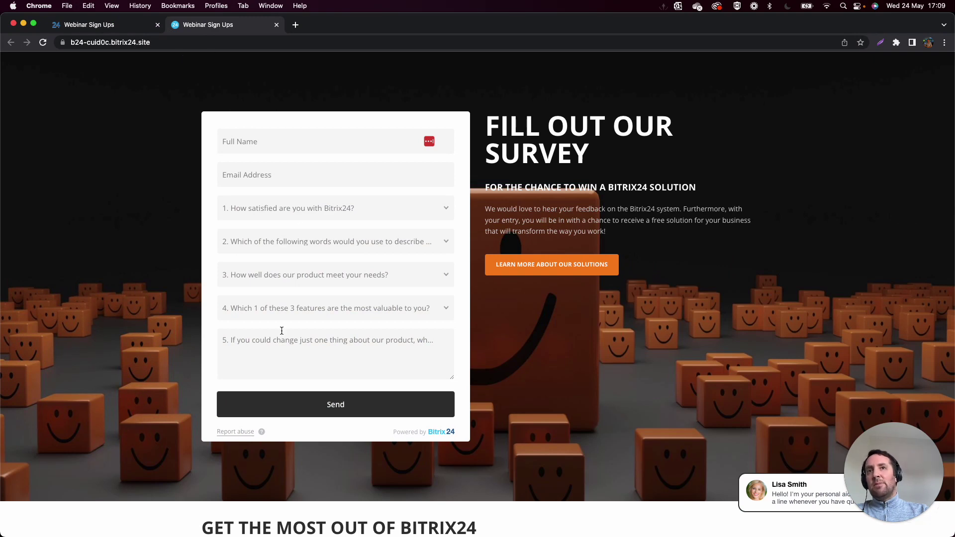
{"action": "scroll", "coordinate": [282, 330], "scroll_direction": "down", "scroll_amount": 5}
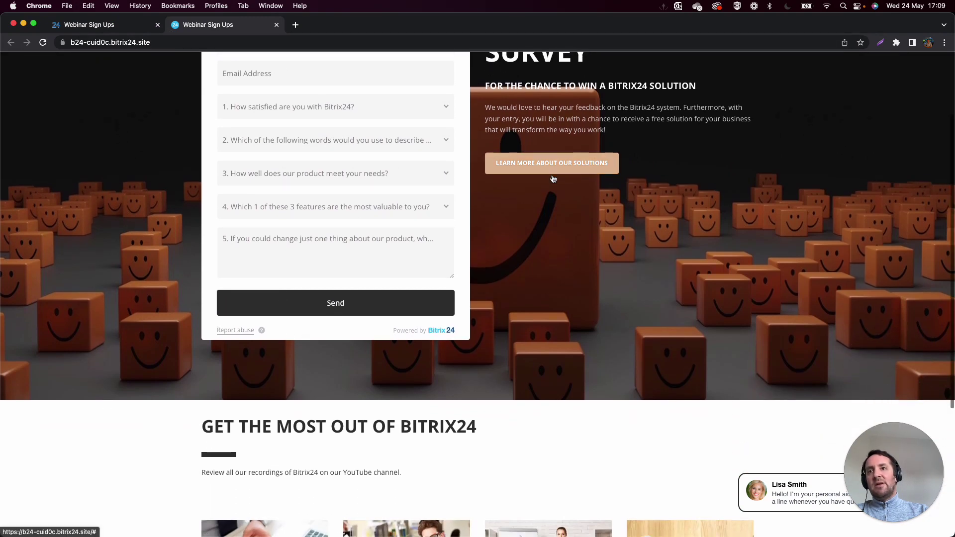
{"action": "scroll", "coordinate": [552, 179], "scroll_direction": "down", "scroll_amount": 3}
{"action": "scroll", "coordinate": [492, 277], "scroll_direction": "up", "scroll_amount": 5}
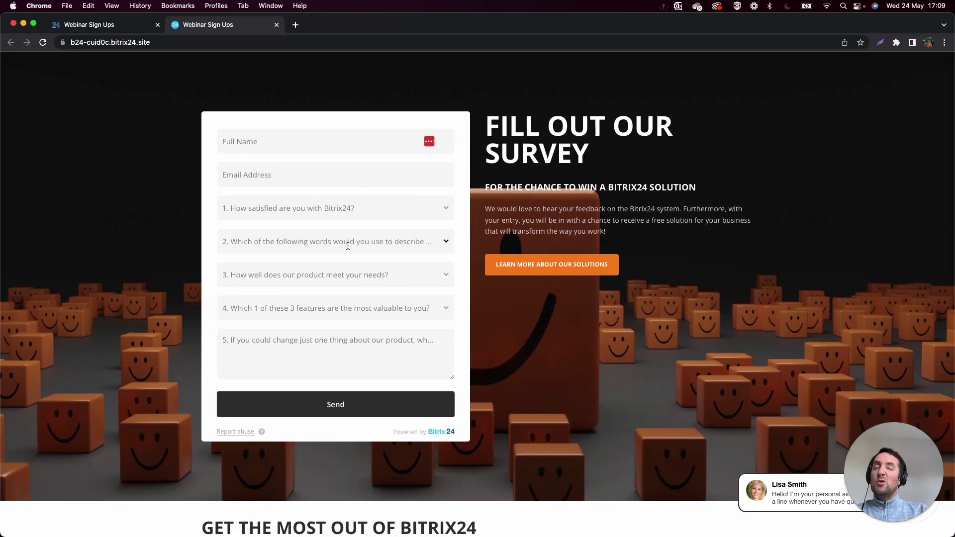
Enter the respondent's name and email; answer 5 - Most Satisfied and Good value for money.
{"action": "left_click", "coordinate": [318, 141]}
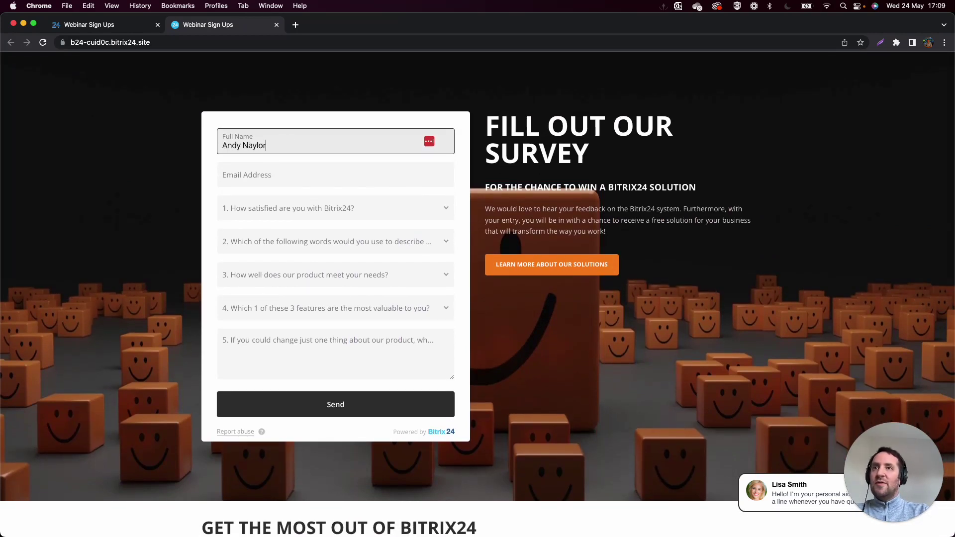
{"action": "left_click", "coordinate": [319, 178]}
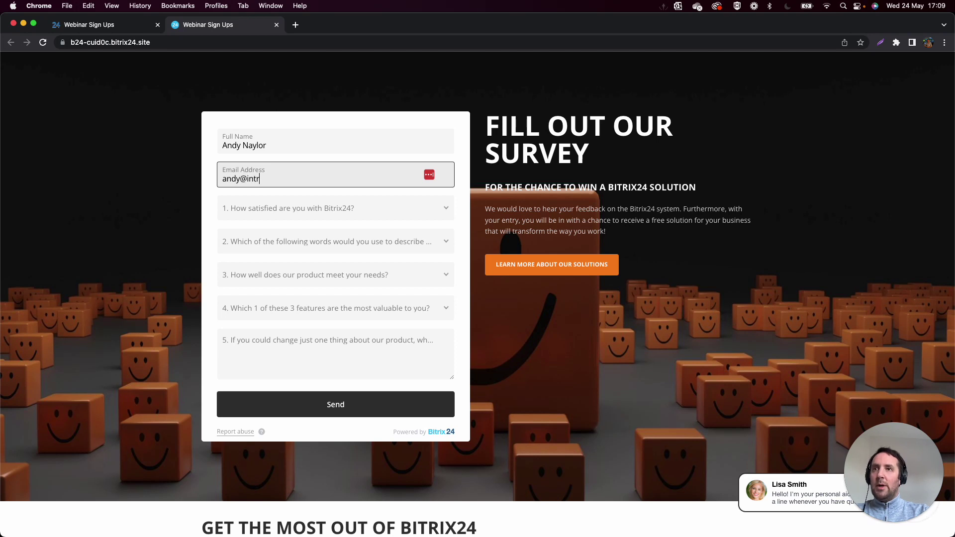
{"action": "left_click", "coordinate": [313, 213]}
{"action": "left_click", "coordinate": [291, 322]}
{"action": "left_click", "coordinate": [270, 242]}
{"action": "left_click", "coordinate": [267, 331]}
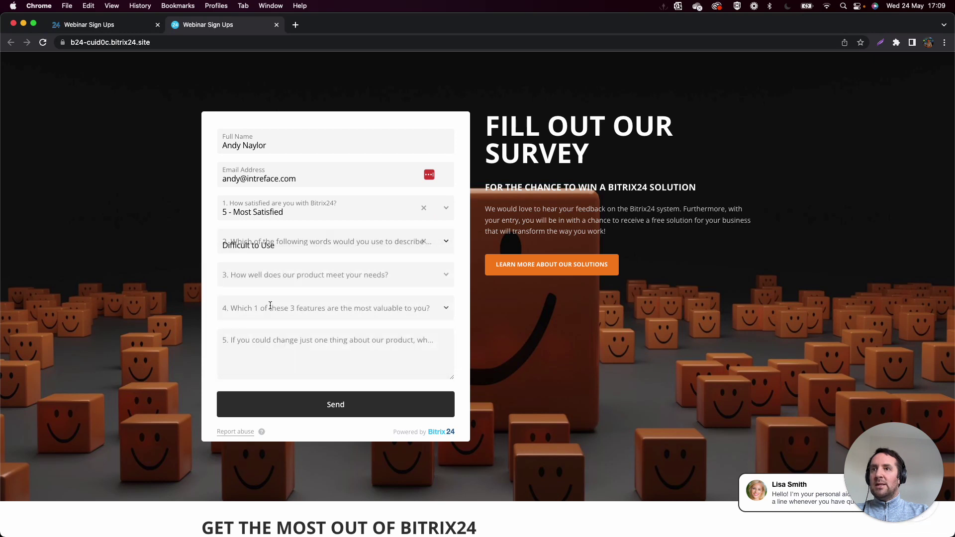
{"action": "left_click", "coordinate": [327, 243]}
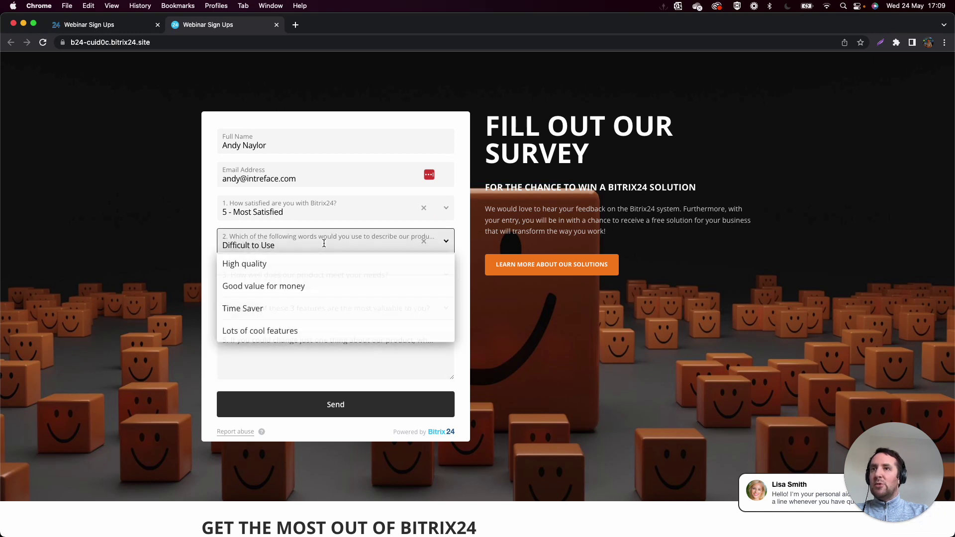
{"action": "left_click", "coordinate": [299, 284]}
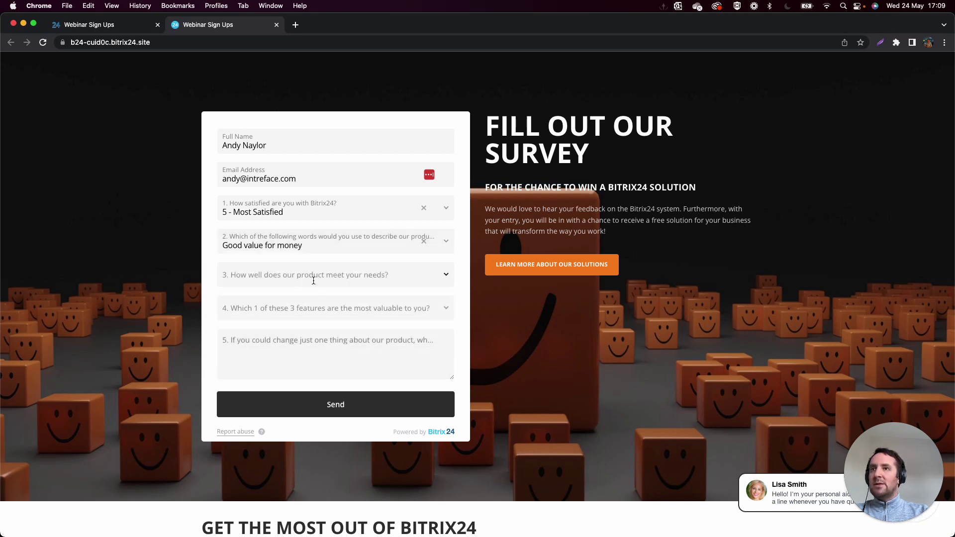
Answer 5 - Meets it very Well and Projects & Tasks, then send the survey.
{"action": "left_click", "coordinate": [261, 282]}
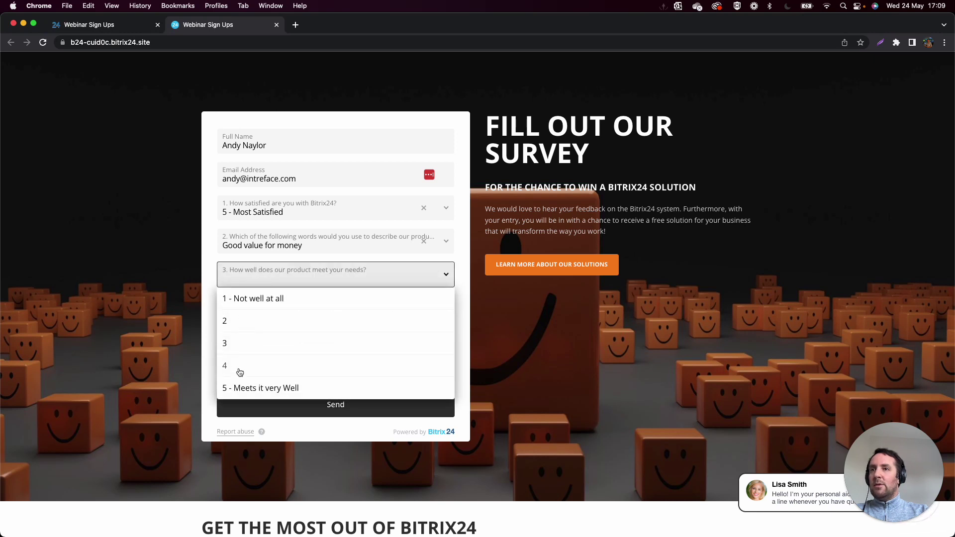
{"action": "left_click", "coordinate": [241, 388]}
{"action": "left_click", "coordinate": [249, 314]}
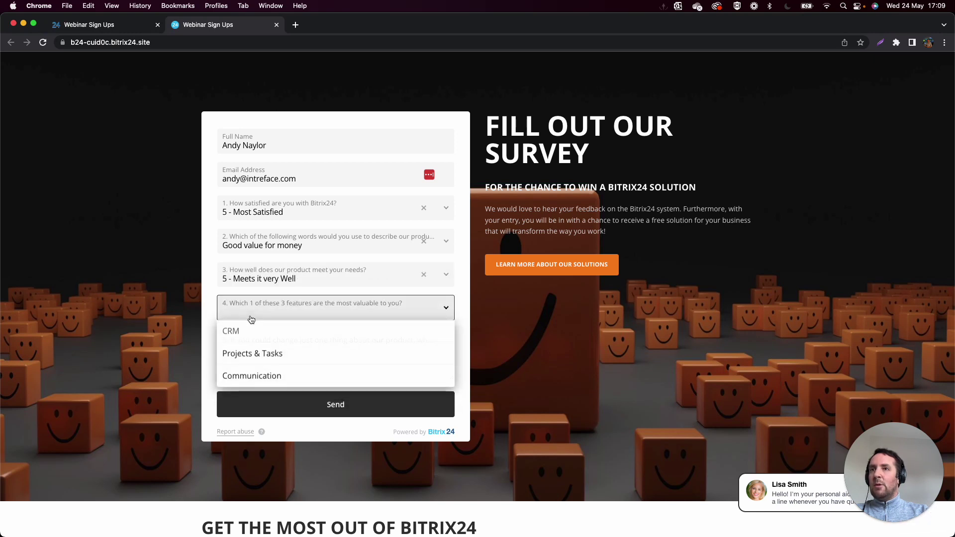
{"action": "left_click", "coordinate": [255, 355]}
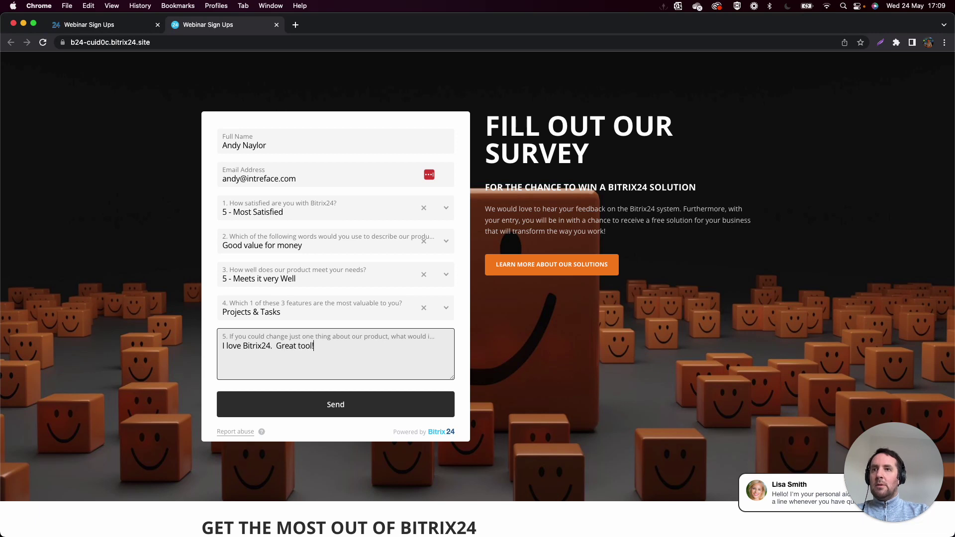
{"action": "left_click", "coordinate": [336, 404]}
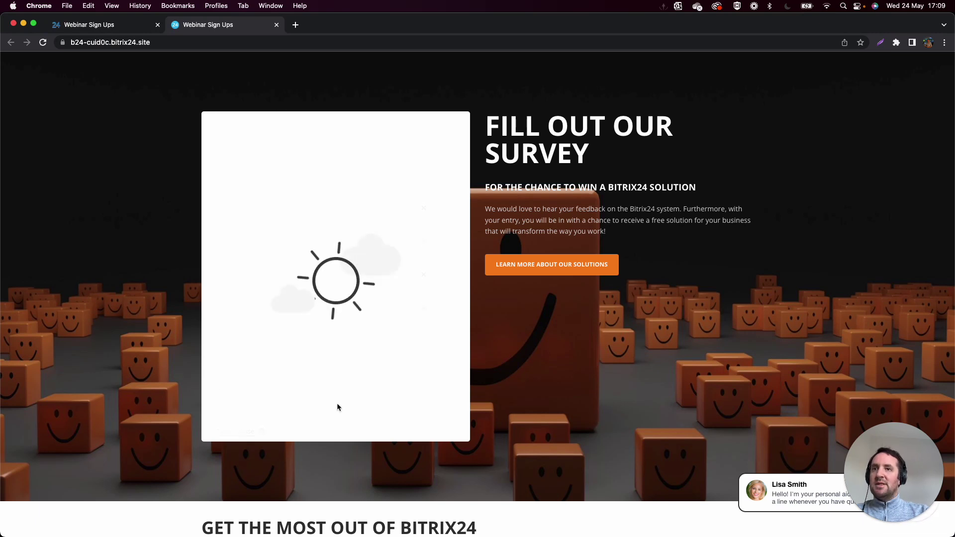
Open the new survey card on the Survey smart process board to view its answers.
{"action": "left_click", "coordinate": [95, 30]}
{"action": "left_click", "coordinate": [21, 73]}
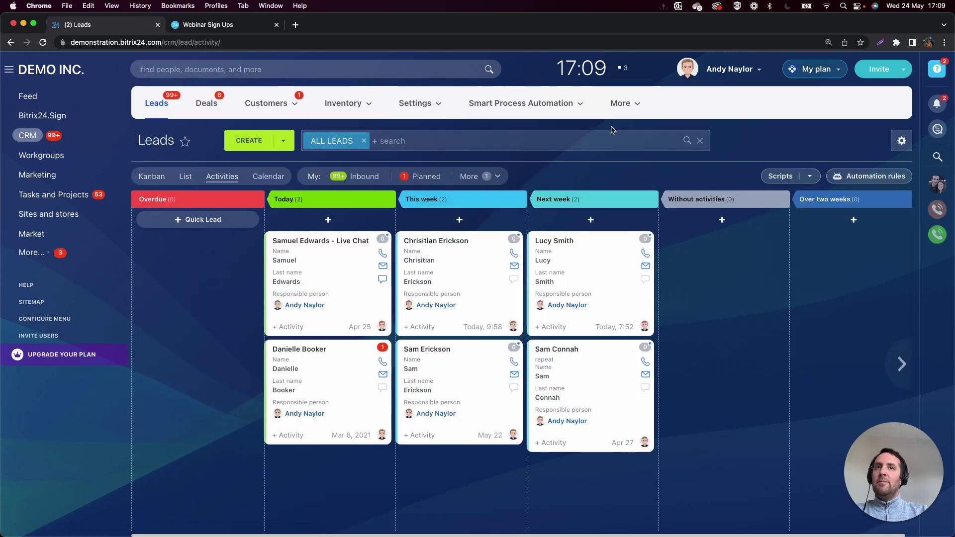
{"action": "mouse_move", "coordinate": [550, 111]}
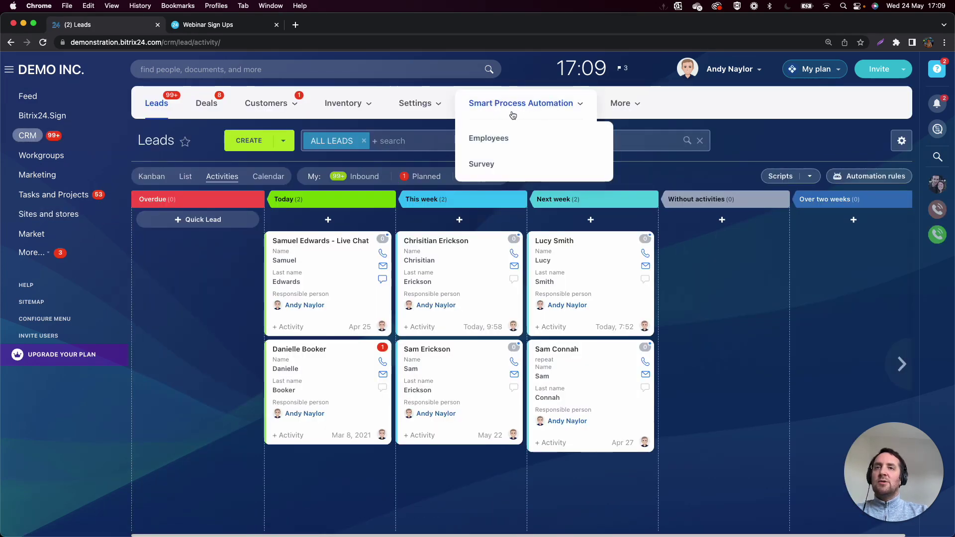
{"action": "left_click", "coordinate": [482, 165]}
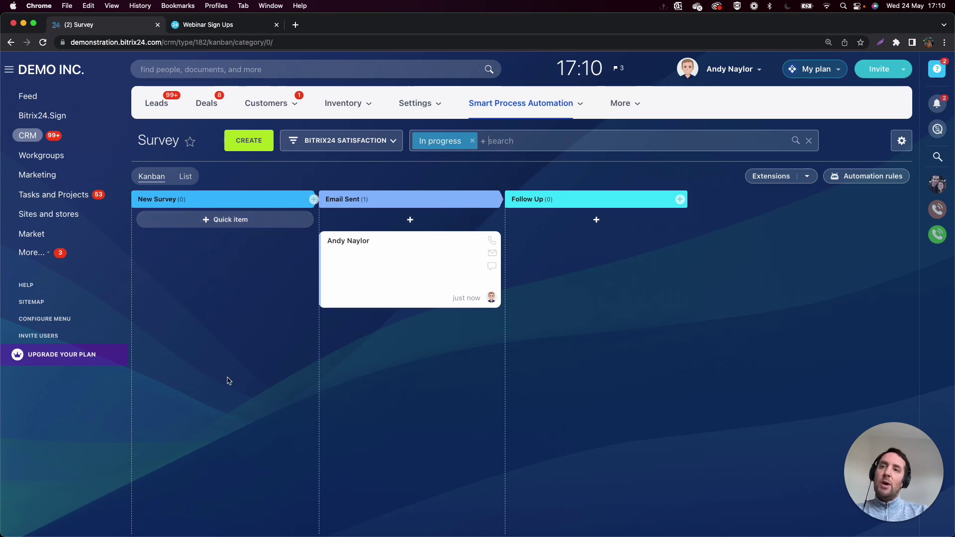
{"action": "left_click", "coordinate": [343, 242]}
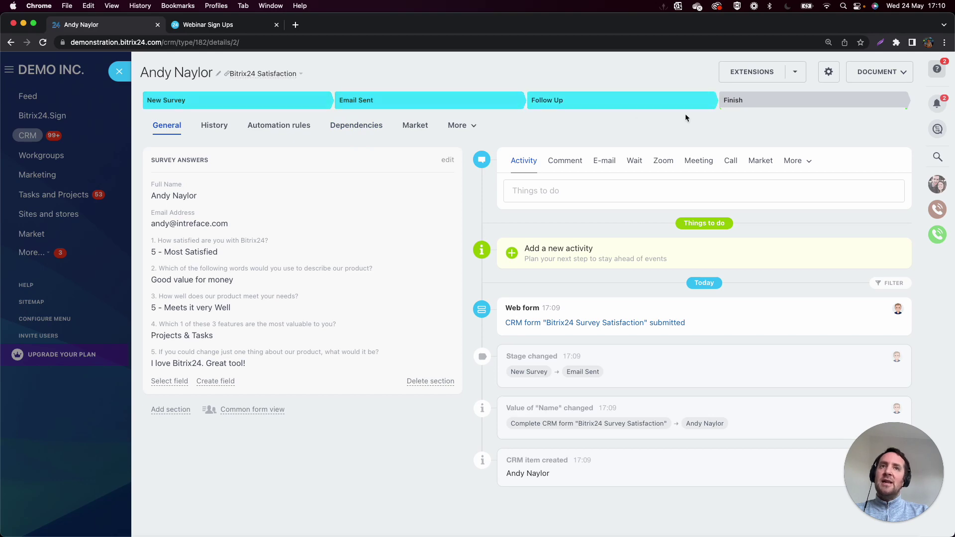
Switch the Survey items to List view, check the gear menu, and open the pipeline dropdown.
{"action": "left_click", "coordinate": [119, 71]}
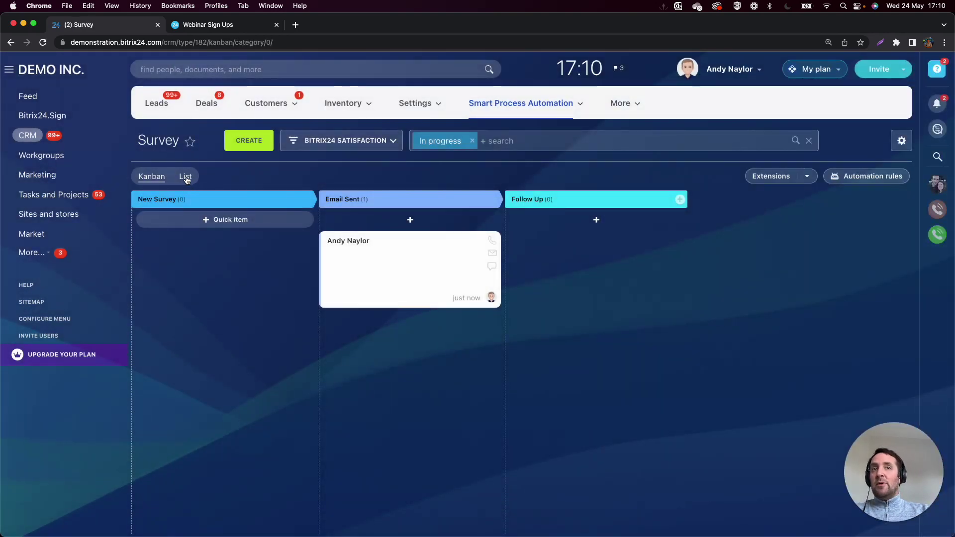
{"action": "left_click", "coordinate": [185, 177]}
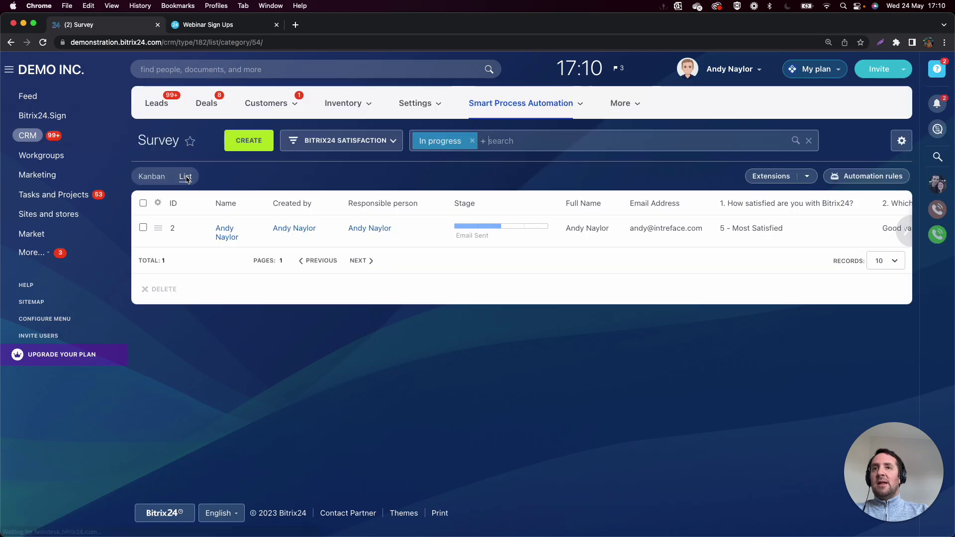
{"action": "scroll", "coordinate": [641, 213], "scroll_direction": "right", "scroll_amount": 10}
{"action": "left_click", "coordinate": [901, 148]}
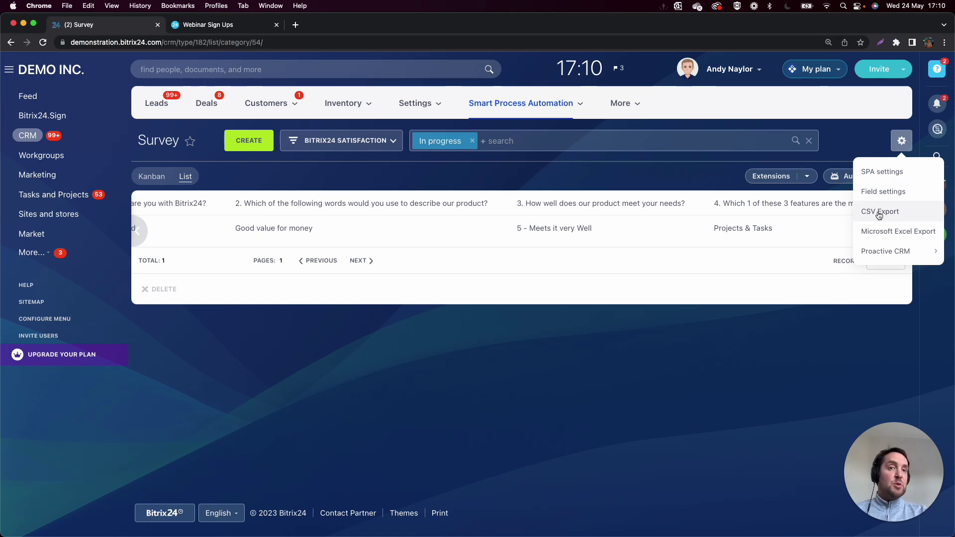
{"action": "scroll", "coordinate": [147, 234], "scroll_direction": "left", "scroll_amount": 10}
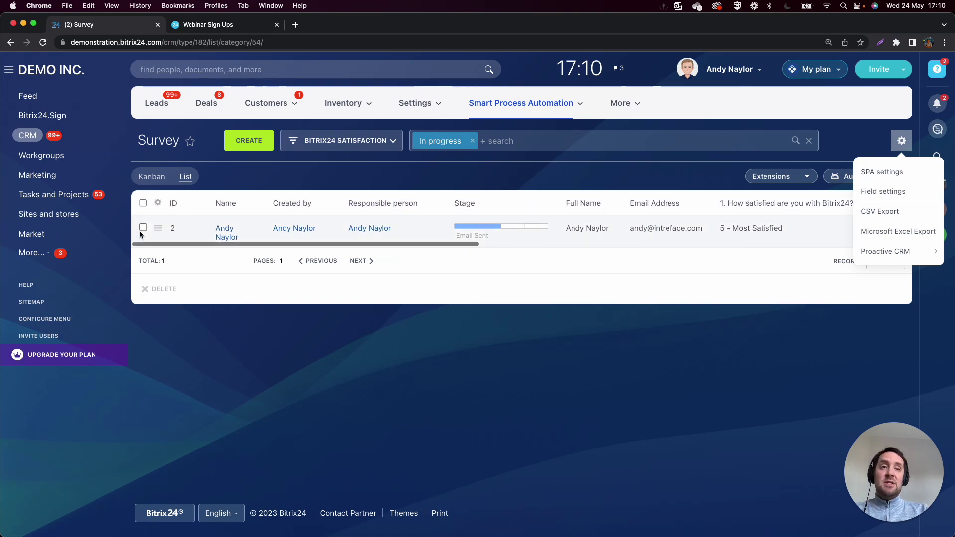
{"action": "left_click", "coordinate": [344, 145]}
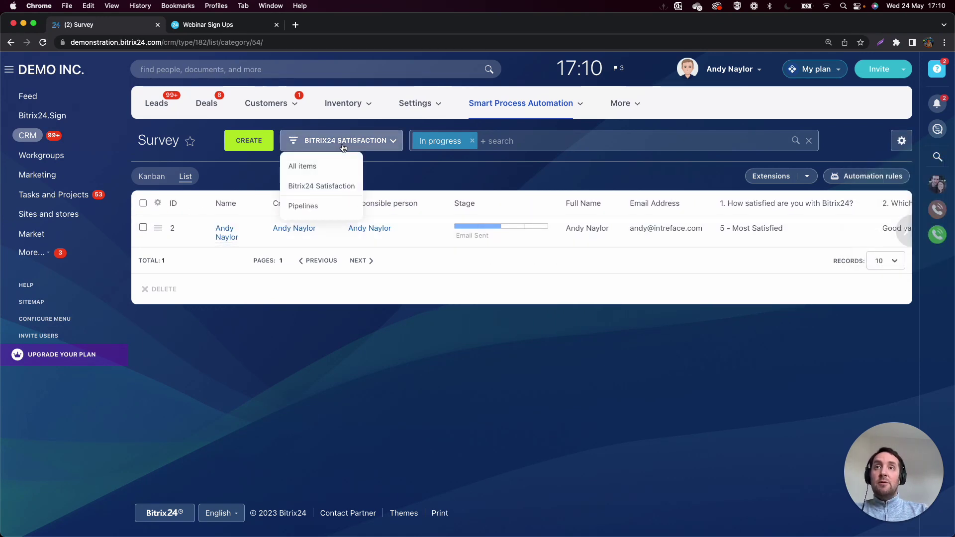
Name the new Survey pipeline CRM SURVEY.
{"action": "left_click", "coordinate": [317, 211]}
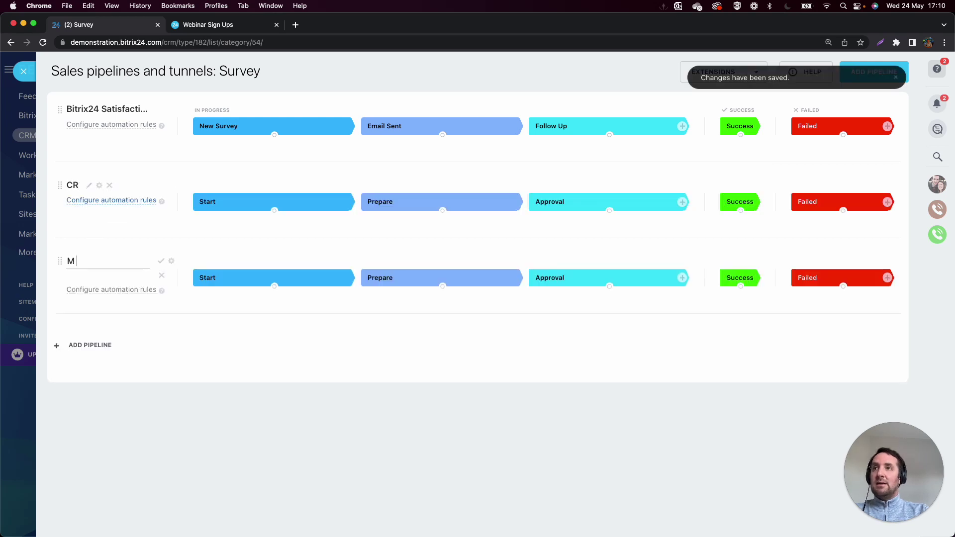
{"action": "left_click", "coordinate": [89, 185]}
{"action": "double_click", "coordinate": [87, 185]}
{"action": "type", "text": "CRM SURVEY"}
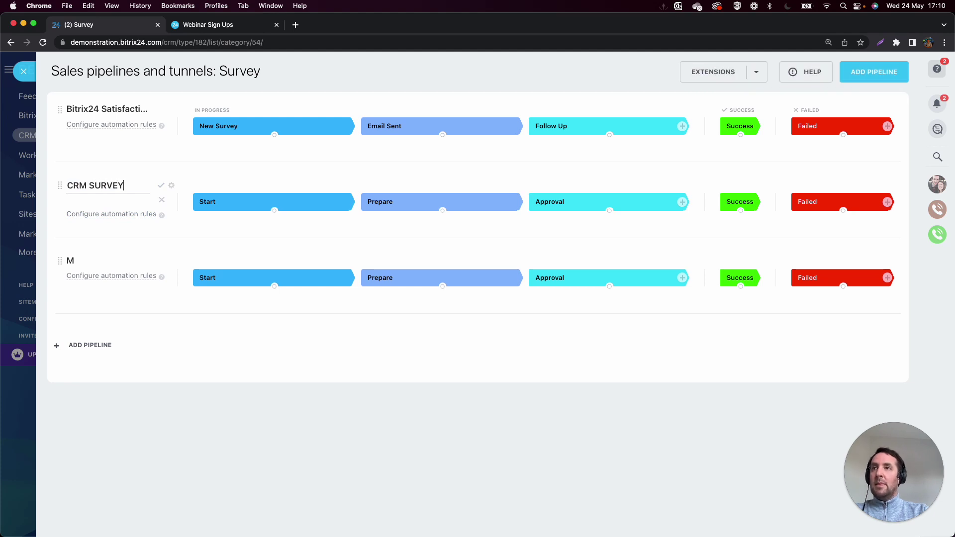
{"action": "key", "text": "Return"}
Delete the stray M pipeline and switch the list to the CRM SURVEY pipeline.
{"action": "left_click", "coordinate": [106, 262]}
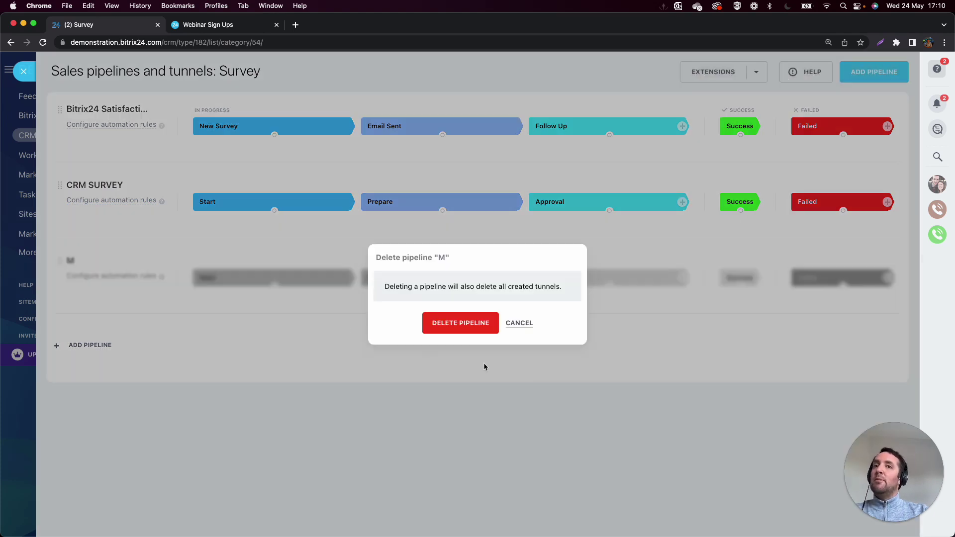
{"action": "left_click", "coordinate": [482, 323]}
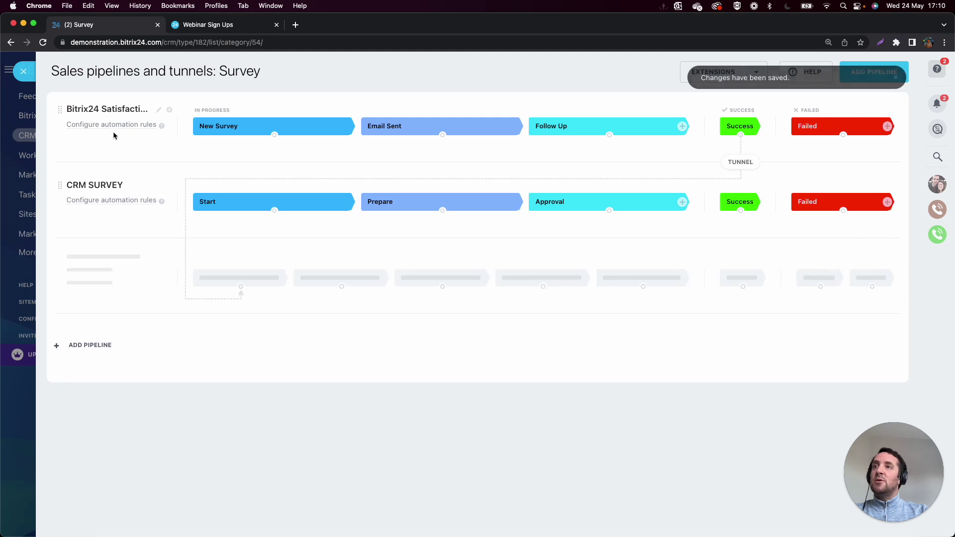
{"action": "left_click", "coordinate": [23, 72]}
{"action": "left_click", "coordinate": [343, 140]}
{"action": "left_click", "coordinate": [320, 202]}
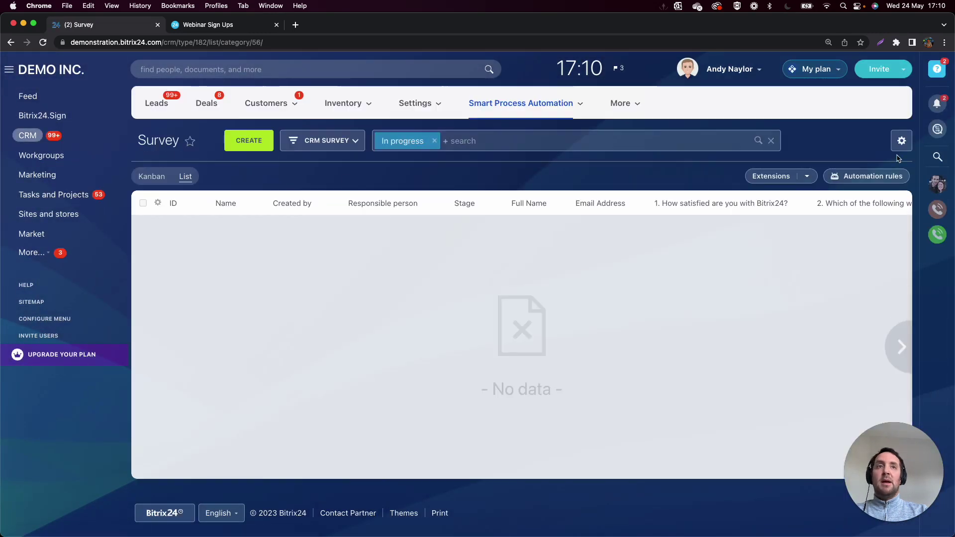
{"action": "left_click", "coordinate": [901, 143]}
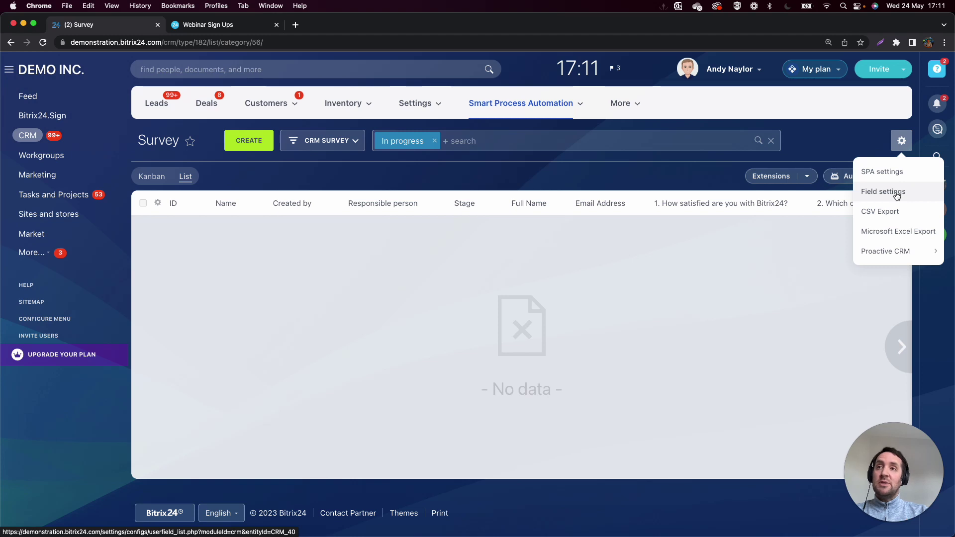
{"action": "left_click", "coordinate": [258, 140]}
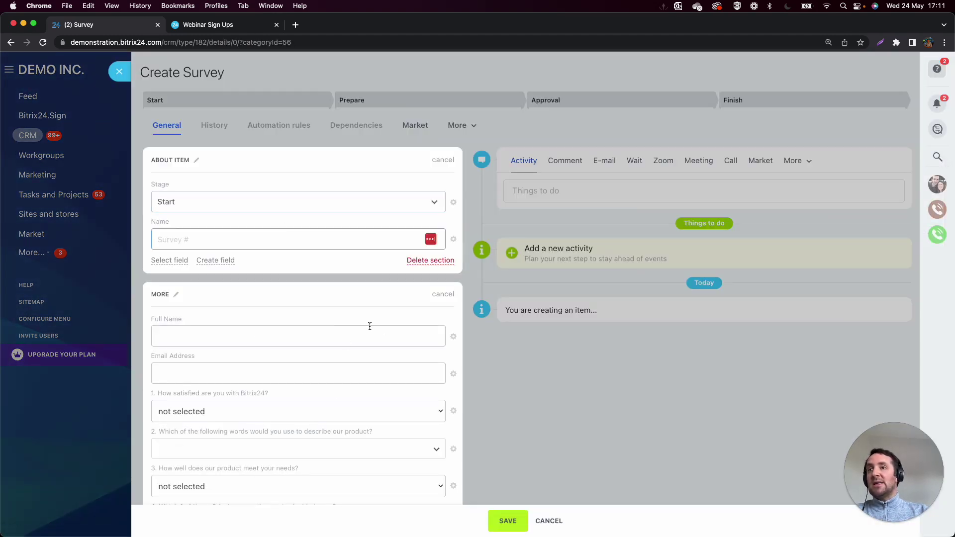
{"action": "scroll", "coordinate": [447, 303], "scroll_direction": "down", "scroll_amount": 5}
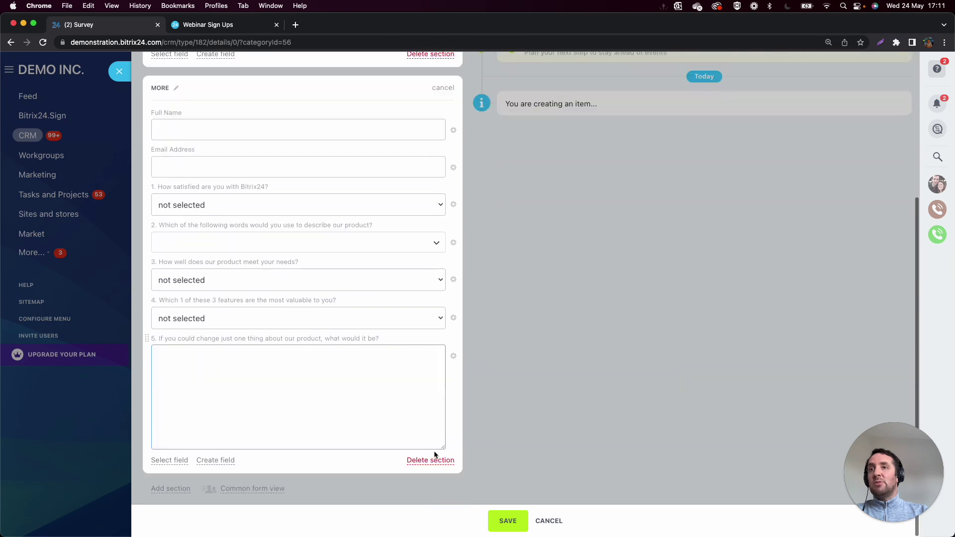
{"action": "left_click", "coordinate": [169, 460]}
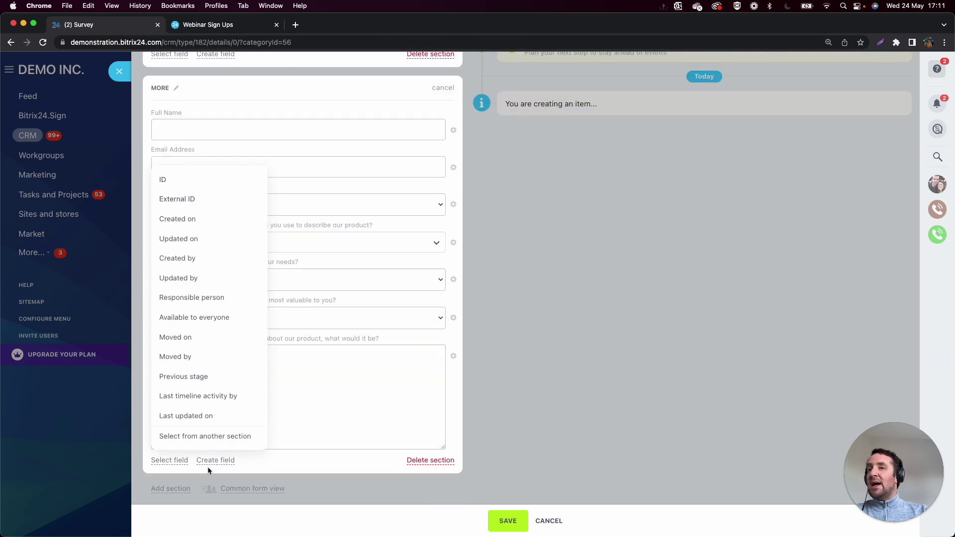
{"action": "left_click", "coordinate": [694, 286]}
{"action": "scroll", "coordinate": [416, 249], "scroll_direction": "up", "scroll_amount": 4}
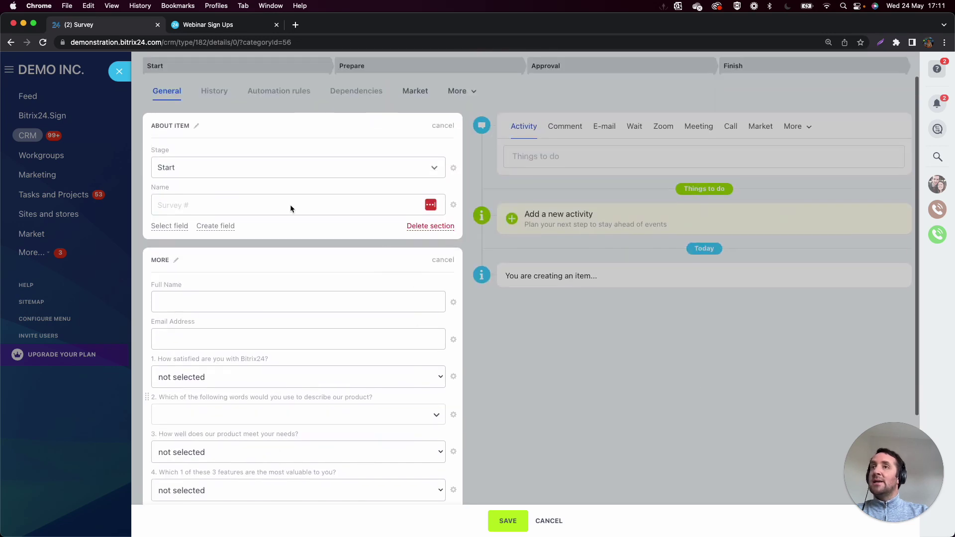
{"action": "left_click", "coordinate": [120, 73]}
Select Bitrix24 Satisfaction in the pipeline dropdown to see the submitted survey item.
{"action": "left_click", "coordinate": [324, 141]}
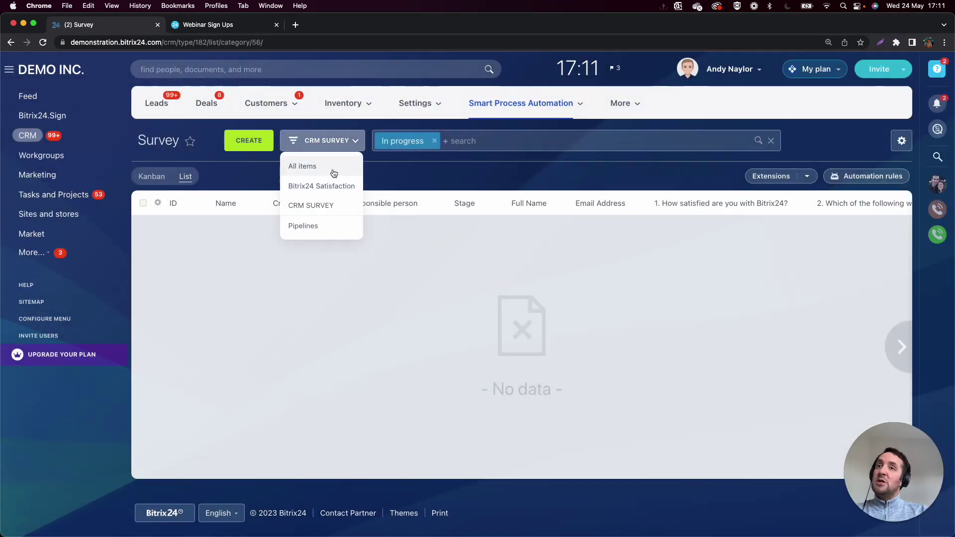
{"action": "left_click", "coordinate": [330, 188]}
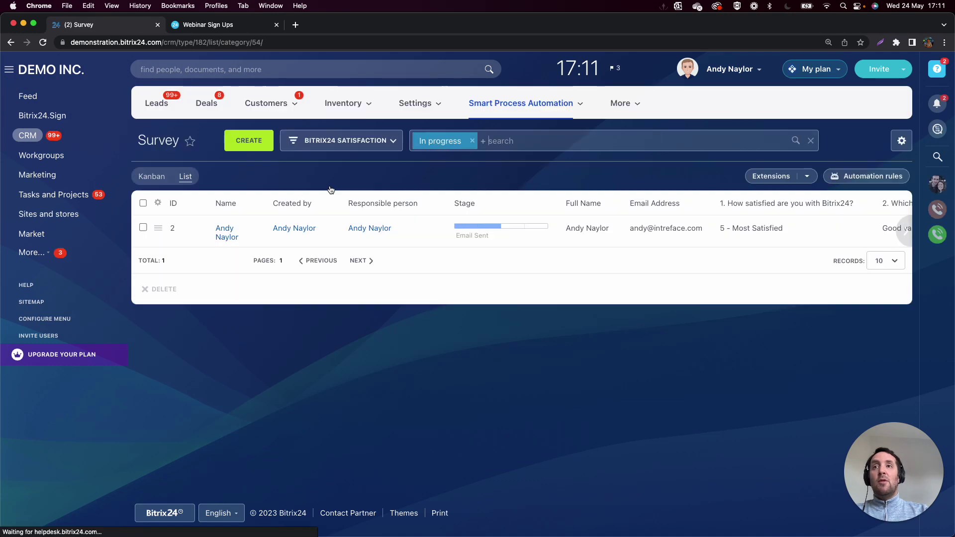